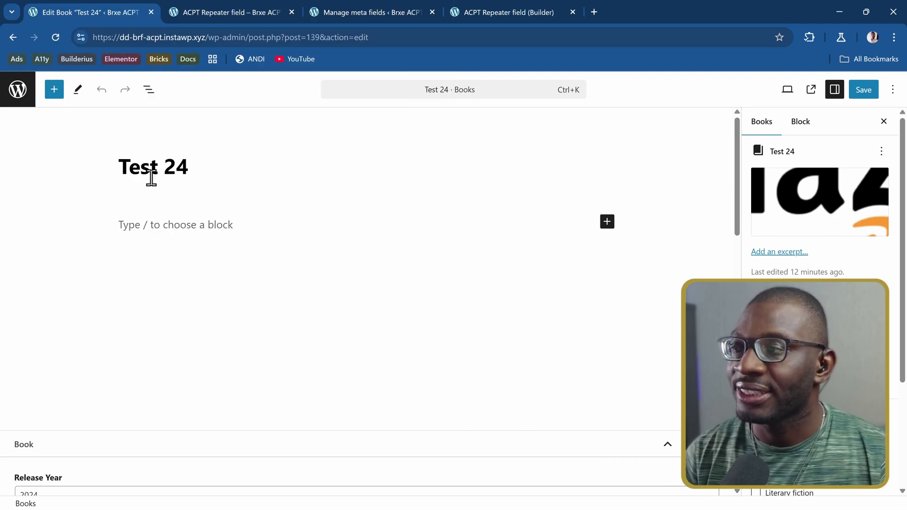
Step: Examine the Major Characters repeater rows of the Test 24 book, and switch to its front-end ACPT Repeater field form
{"action": "scroll", "coordinate": [192, 177], "scroll_direction": "down", "scroll_amount": 10}
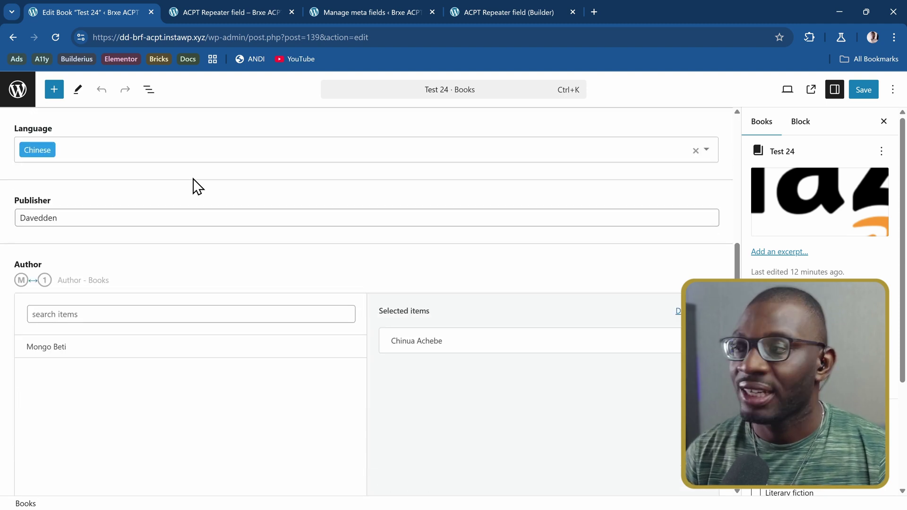
{"action": "scroll", "coordinate": [194, 182], "scroll_direction": "down", "scroll_amount": 8}
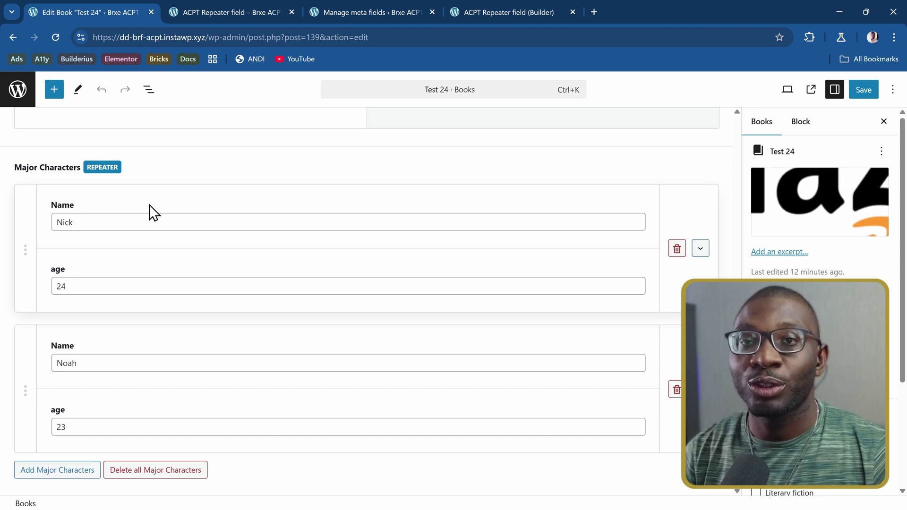
{"action": "left_click", "coordinate": [211, 9]}
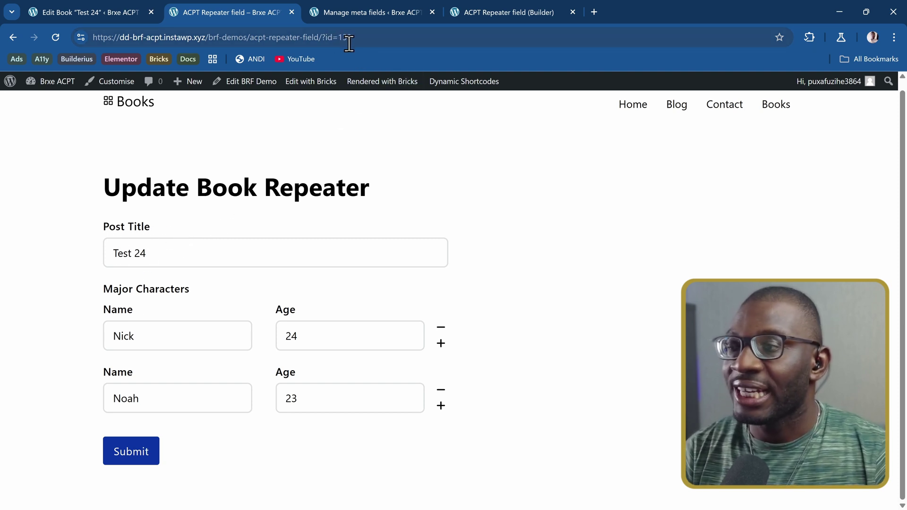
Step: Replace the character names in the two existing Major Characters rows and set their ages to 27 and 28
{"action": "double_click", "coordinate": [170, 337]}
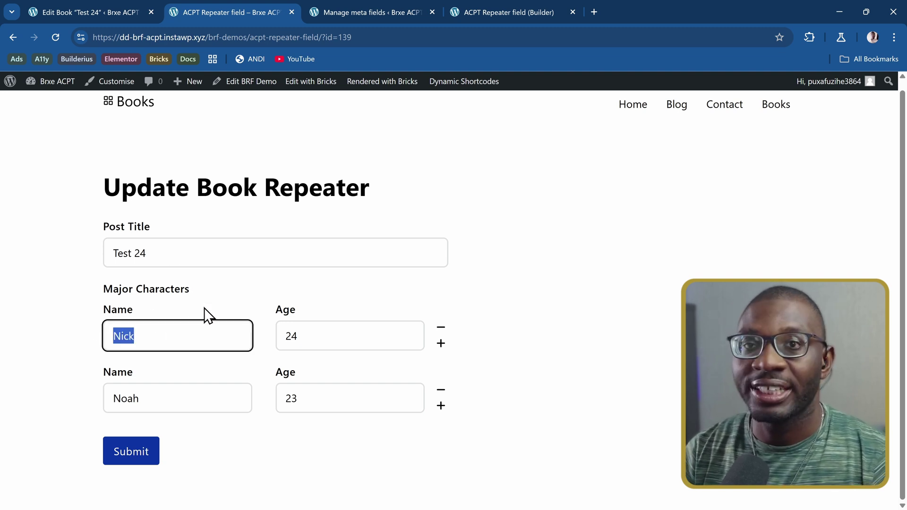
{"action": "type", "text": "David"}
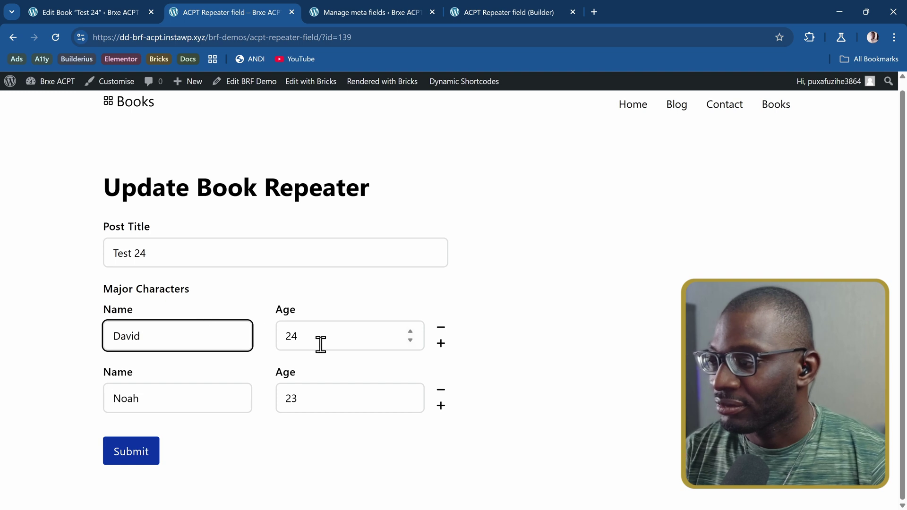
{"action": "key", "text": "Tab"}
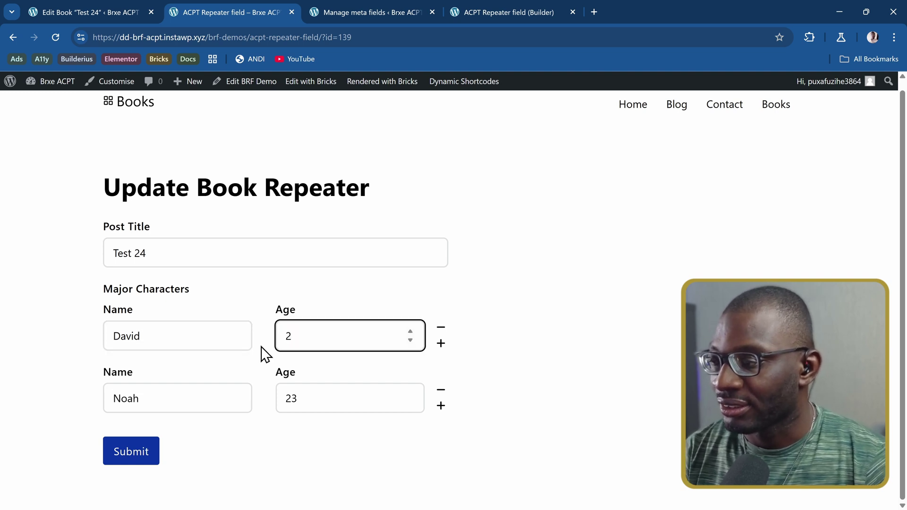
{"action": "double_click", "coordinate": [185, 403]}
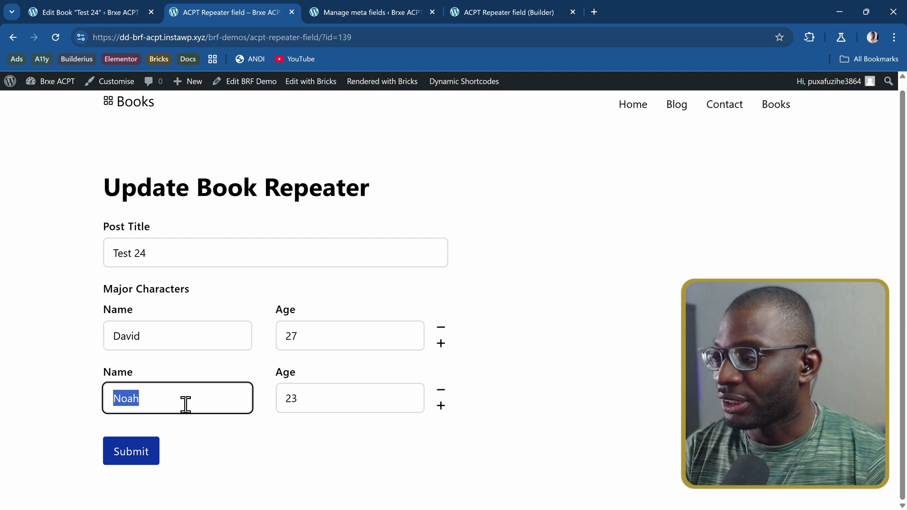
{"action": "type", "text": "Joshu"}
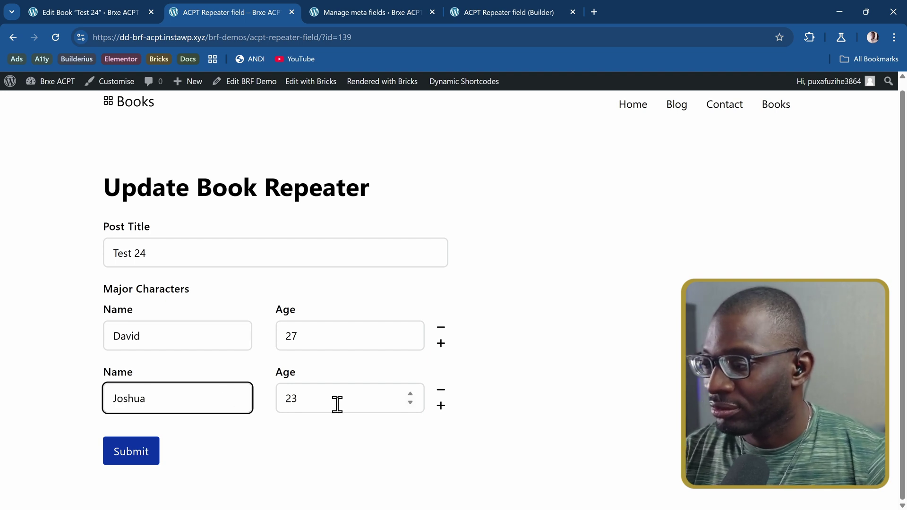
{"action": "key", "text": "Tab"}
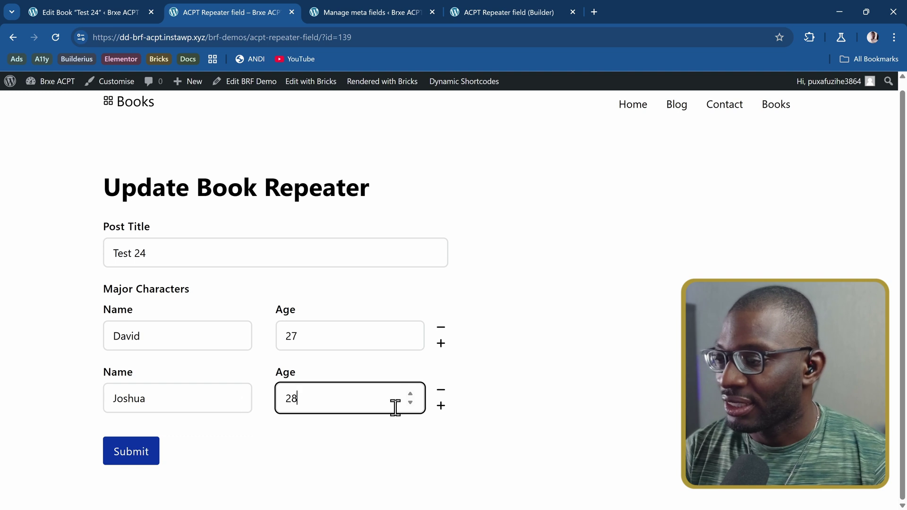
Step: Add a third Major Characters row with a character name and age 31, and submit the form
{"action": "left_click", "coordinate": [440, 406]}
{"action": "scroll", "coordinate": [350, 301], "scroll_direction": "down", "scroll_amount": 1}
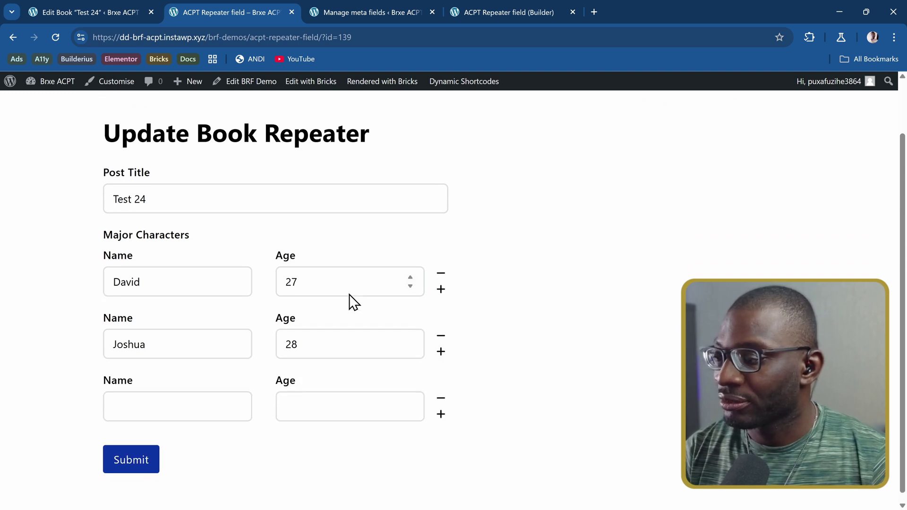
{"action": "left_click", "coordinate": [177, 402]}
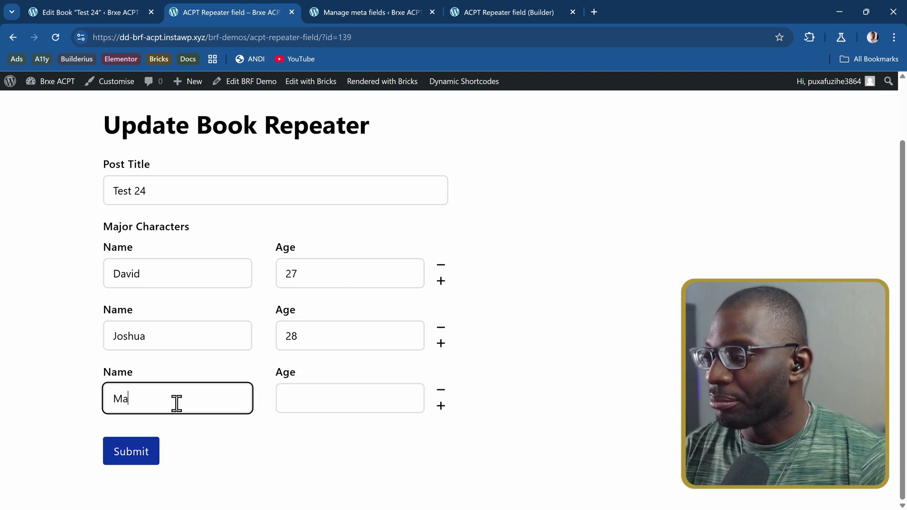
{"action": "key", "text": "Tab"}
{"action": "type", "text": "3"}
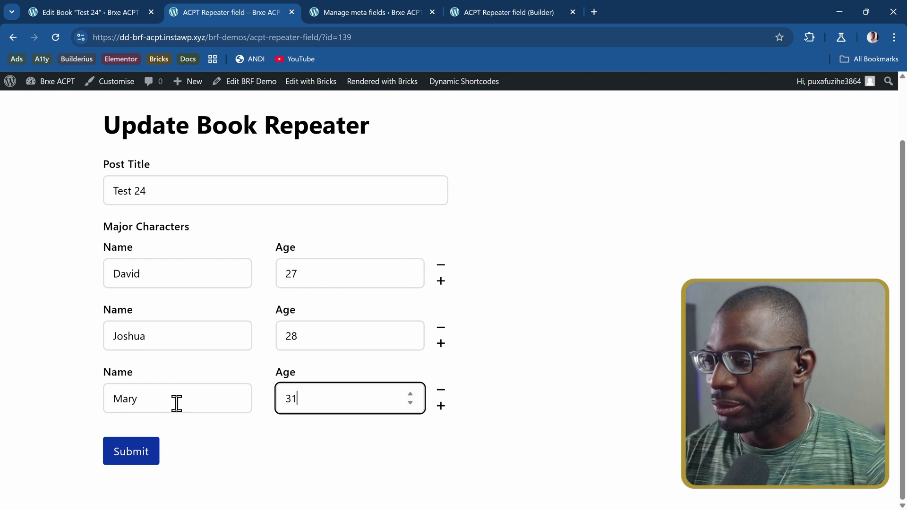
{"action": "left_click", "coordinate": [120, 458]}
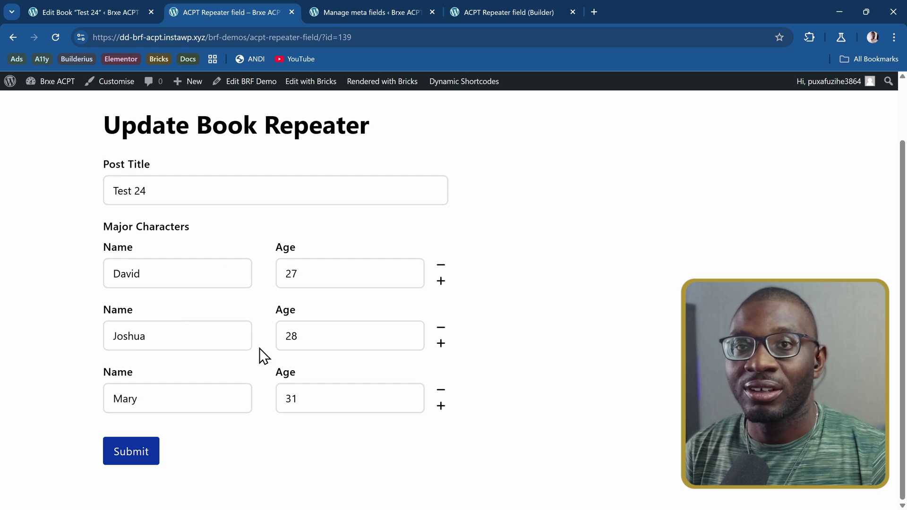
Step: Reload the Test 24 book's edit page and check the names and ages in its Major Characters repeater
{"action": "left_click", "coordinate": [115, 17]}
{"action": "left_click", "coordinate": [56, 37]}
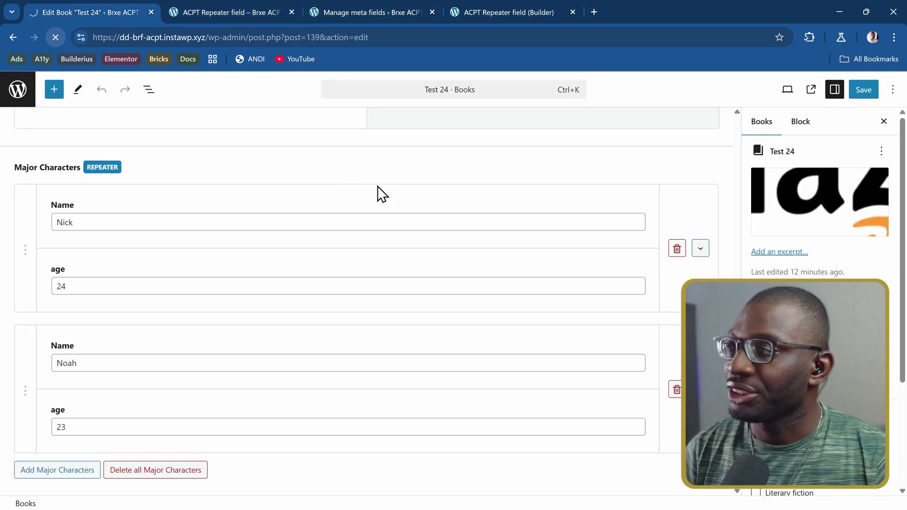
{"action": "scroll", "coordinate": [376, 192], "scroll_direction": "down", "scroll_amount": 10}
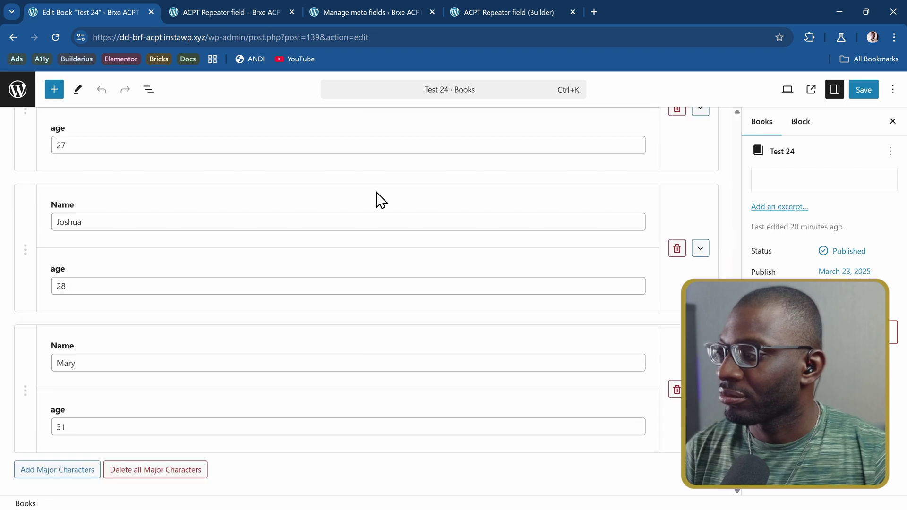
{"action": "scroll", "coordinate": [375, 191], "scroll_direction": "up", "scroll_amount": 2}
{"action": "scroll", "coordinate": [75, 204], "scroll_direction": "up", "scroll_amount": 1}
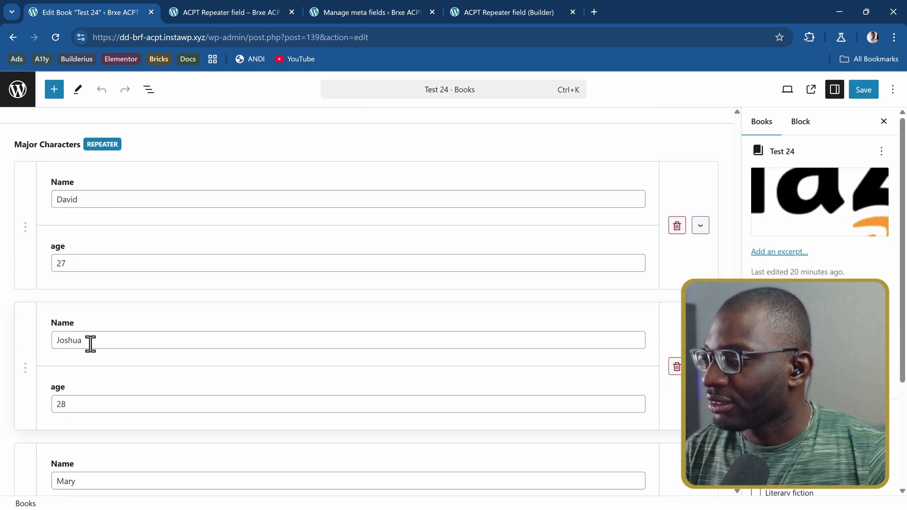
{"action": "scroll", "coordinate": [92, 344], "scroll_direction": "down", "scroll_amount": 3}
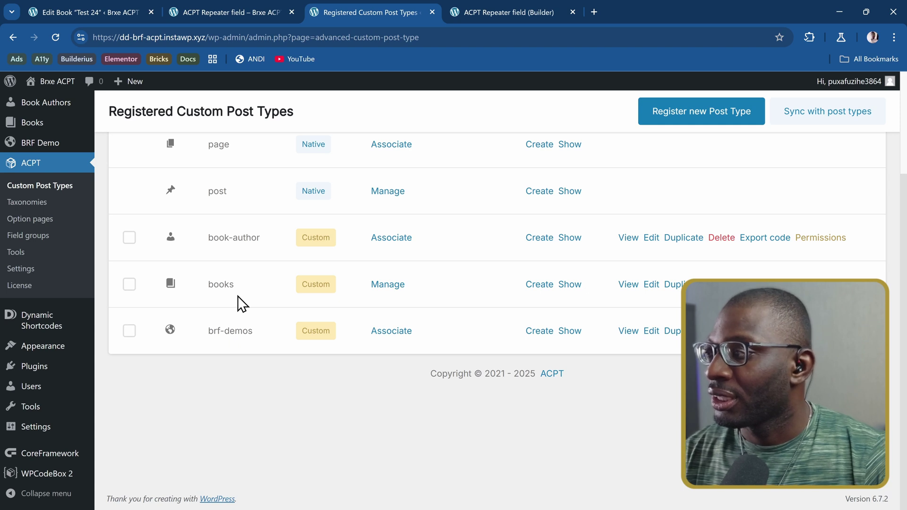
Step: Open books-field-group from the ACPT field groups for editing and look over its meta fields
{"action": "left_click", "coordinate": [46, 245]}
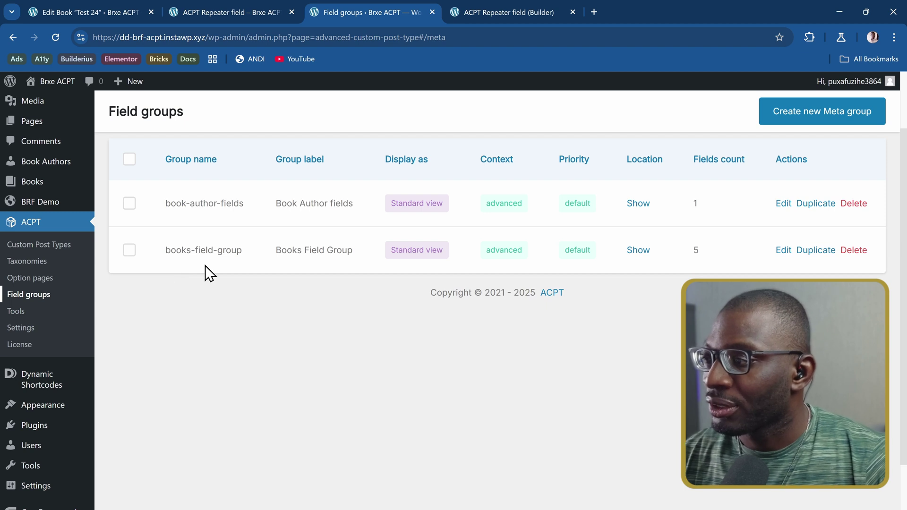
{"action": "left_click", "coordinate": [783, 251]}
{"action": "scroll", "coordinate": [431, 260], "scroll_direction": "down", "scroll_amount": 1}
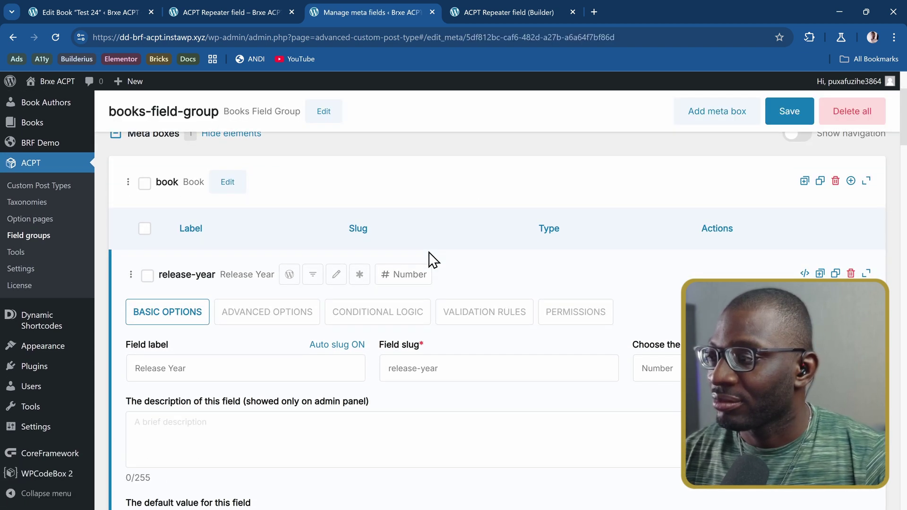
{"action": "scroll", "coordinate": [427, 247], "scroll_direction": "down", "scroll_amount": 9}
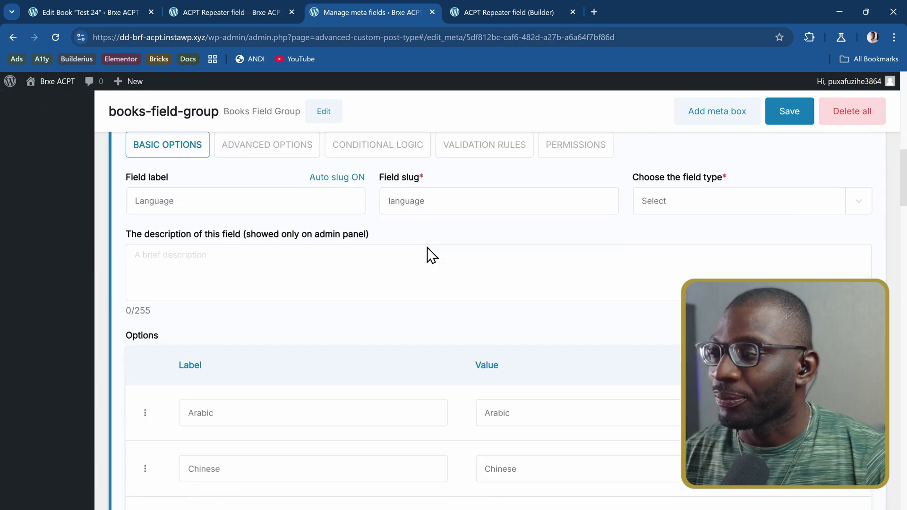
{"action": "scroll", "coordinate": [427, 248], "scroll_direction": "up", "scroll_amount": 4}
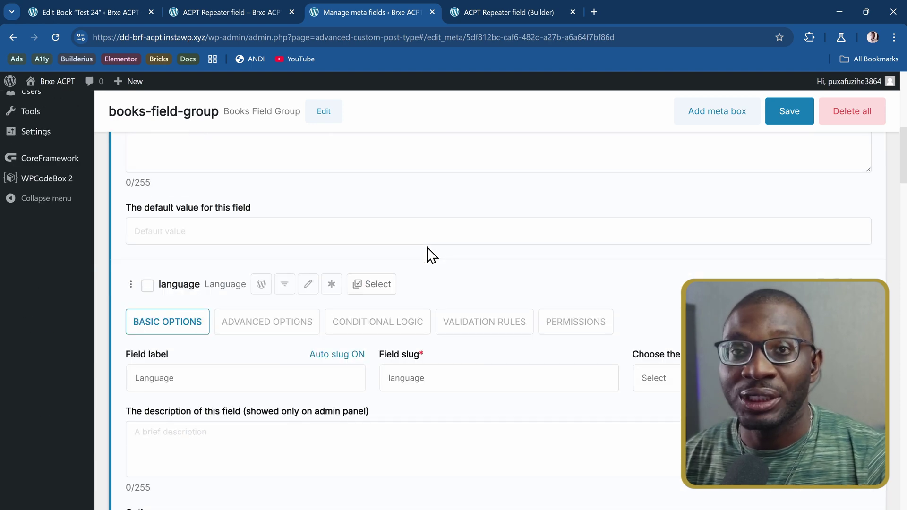
{"action": "scroll", "coordinate": [428, 249], "scroll_direction": "up", "scroll_amount": 4}
{"action": "scroll", "coordinate": [427, 247], "scroll_direction": "up", "scroll_amount": 2}
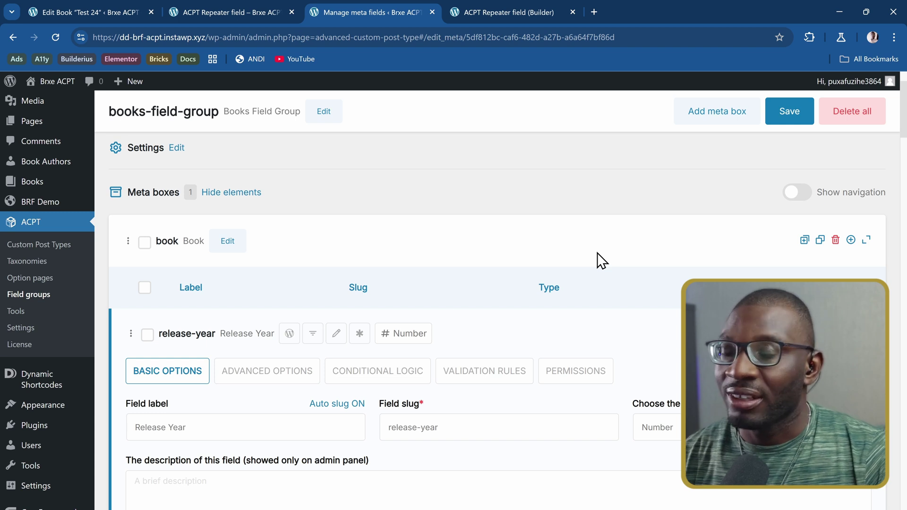
Step: Collapse the Release Year, Language, Publisher and Author fields and review the book meta box's field list, including the Major Characters repeater
{"action": "scroll", "coordinate": [609, 268], "scroll_direction": "down", "scroll_amount": 3}
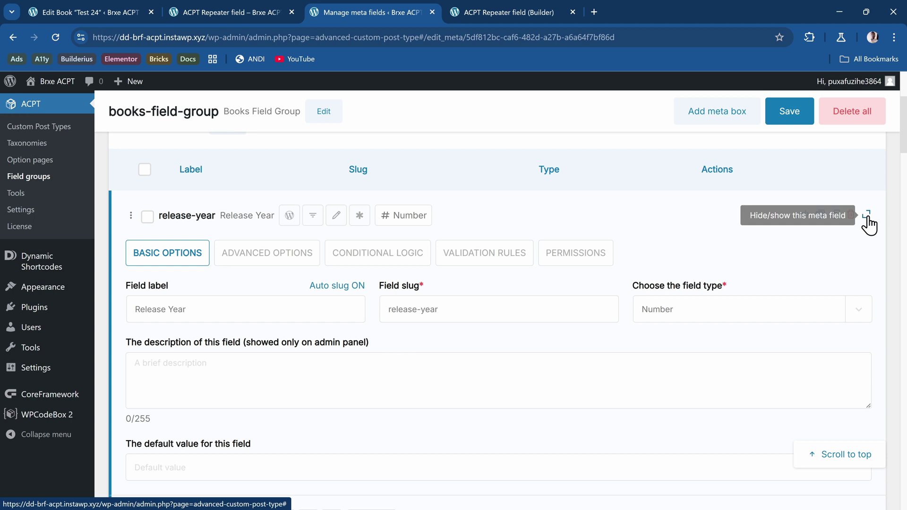
{"action": "left_click", "coordinate": [867, 218]}
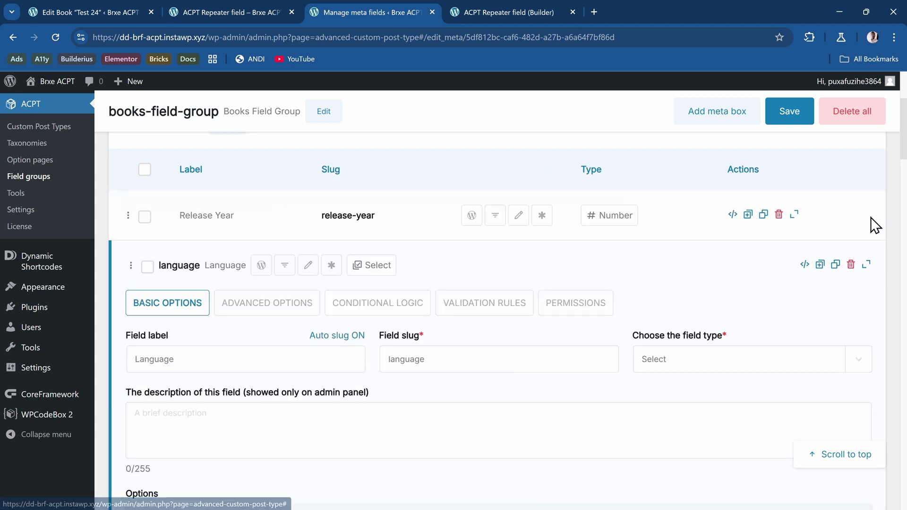
{"action": "left_click", "coordinate": [865, 266]}
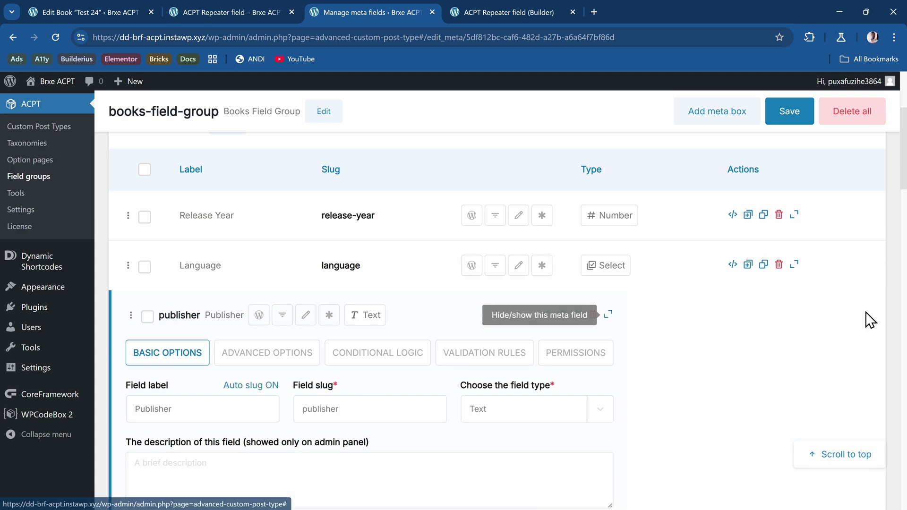
{"action": "left_click", "coordinate": [865, 315]}
{"action": "left_click", "coordinate": [866, 307]}
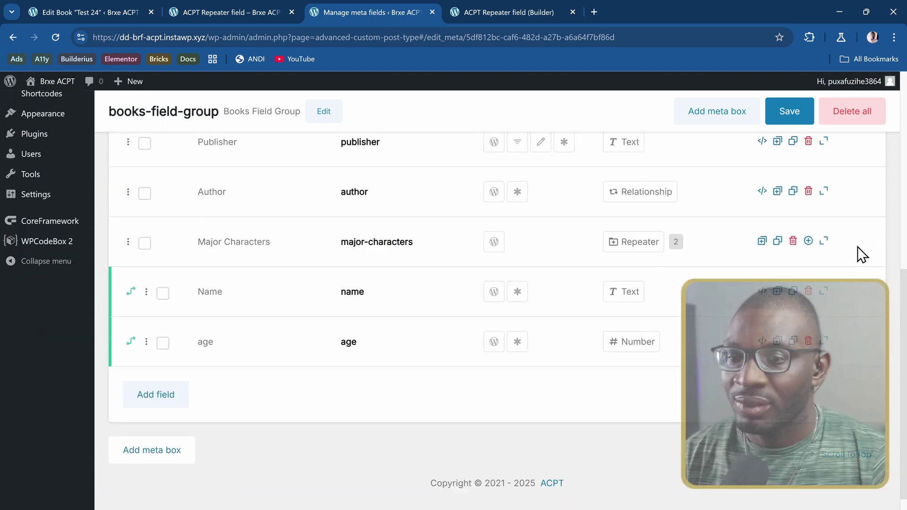
{"action": "scroll", "coordinate": [754, 266], "scroll_direction": "up", "scroll_amount": 2}
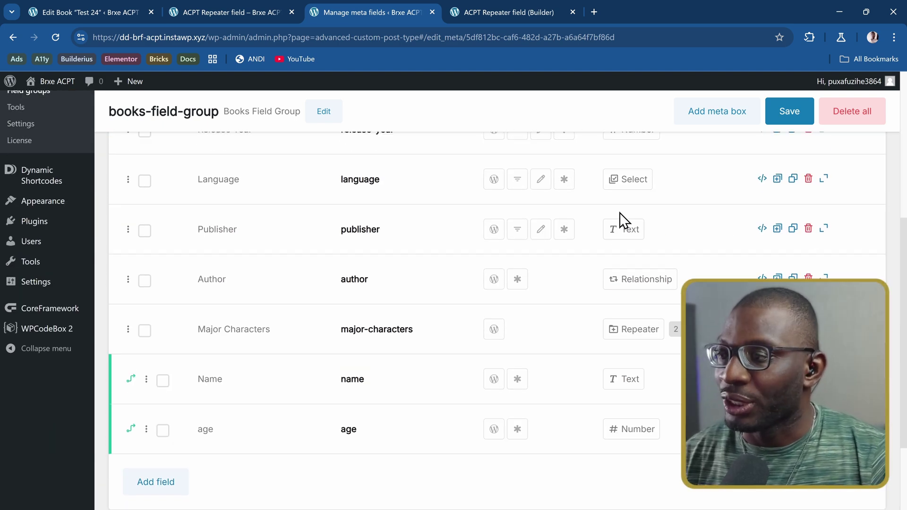
{"action": "scroll", "coordinate": [621, 218], "scroll_direction": "up", "scroll_amount": 2}
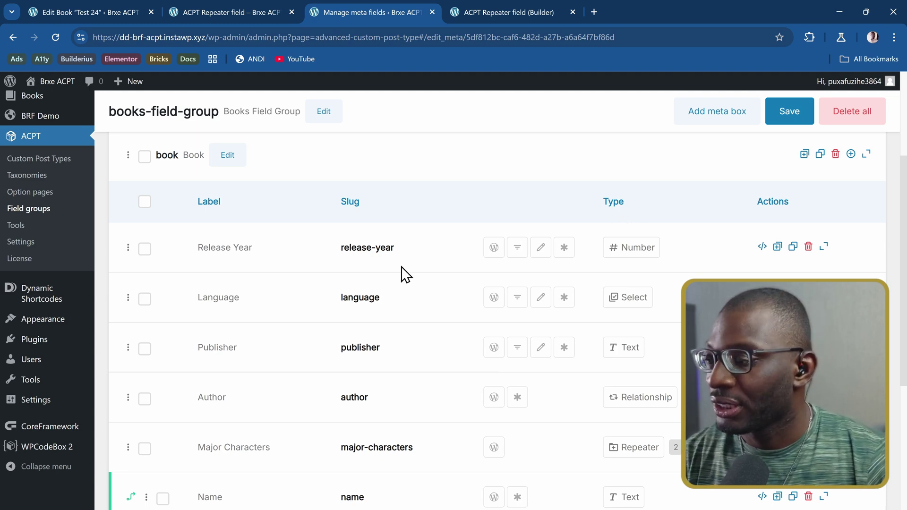
{"action": "scroll", "coordinate": [368, 289], "scroll_direction": "down", "scroll_amount": 5}
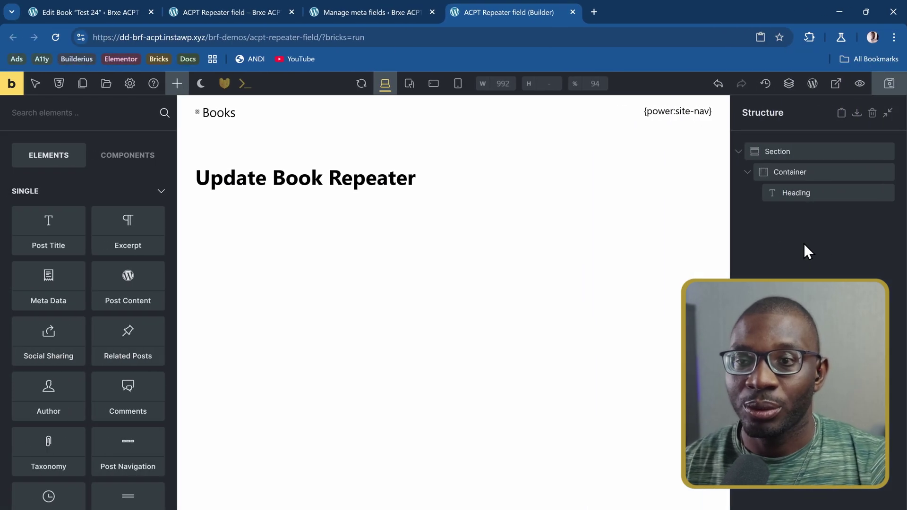
Step: Insert a Pro Forms element after the Update Book Repeater heading in the page's container
{"action": "left_click", "coordinate": [821, 192]}
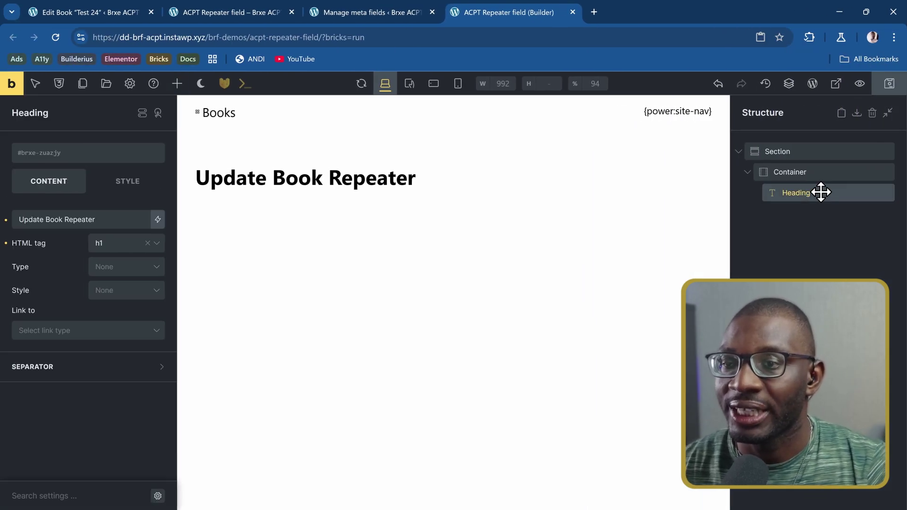
{"action": "left_click", "coordinate": [177, 83]}
{"action": "type", "text": "pro"}
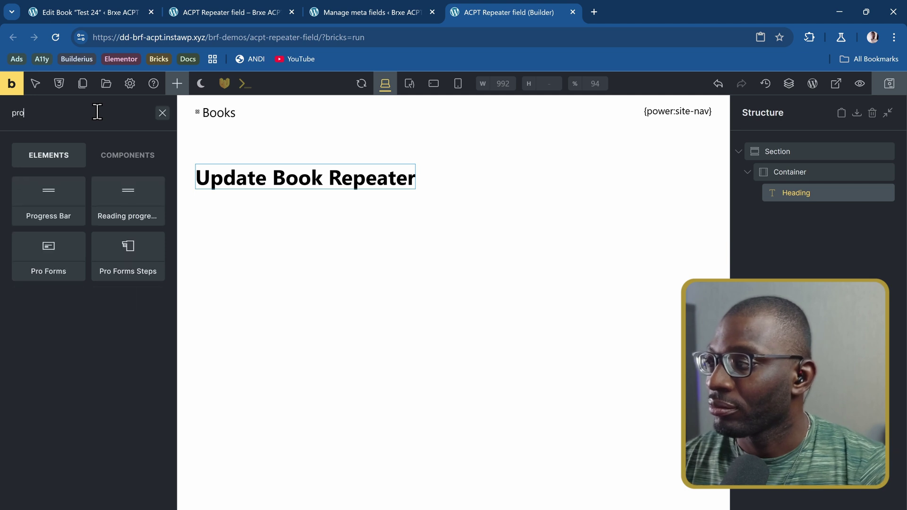
{"action": "type", "text": " form"}
{"action": "left_click", "coordinate": [47, 196]}
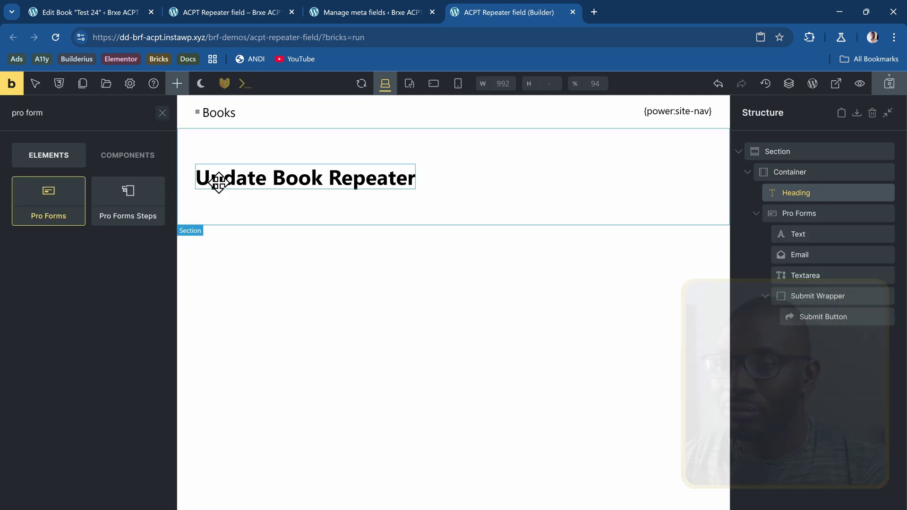
Step: Delete the default Email field from the Pro Forms element
{"action": "left_click", "coordinate": [833, 213]}
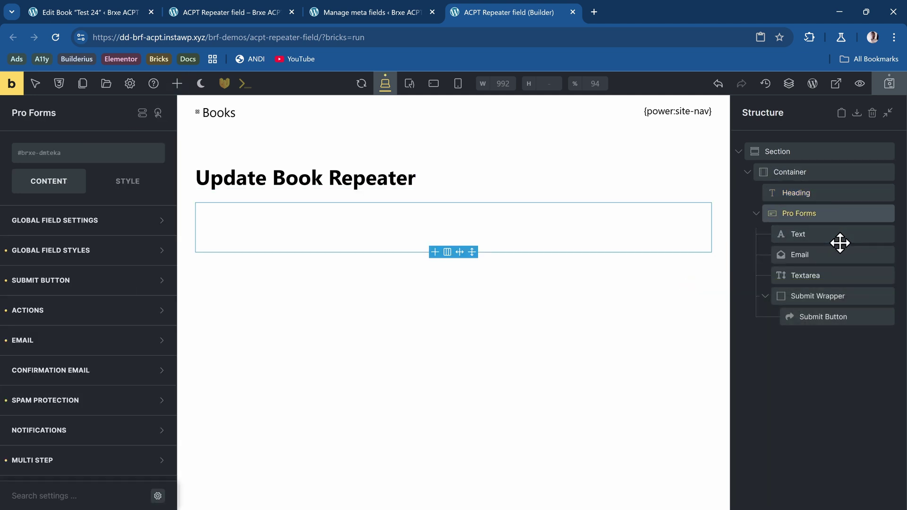
{"action": "left_click", "coordinate": [809, 235]}
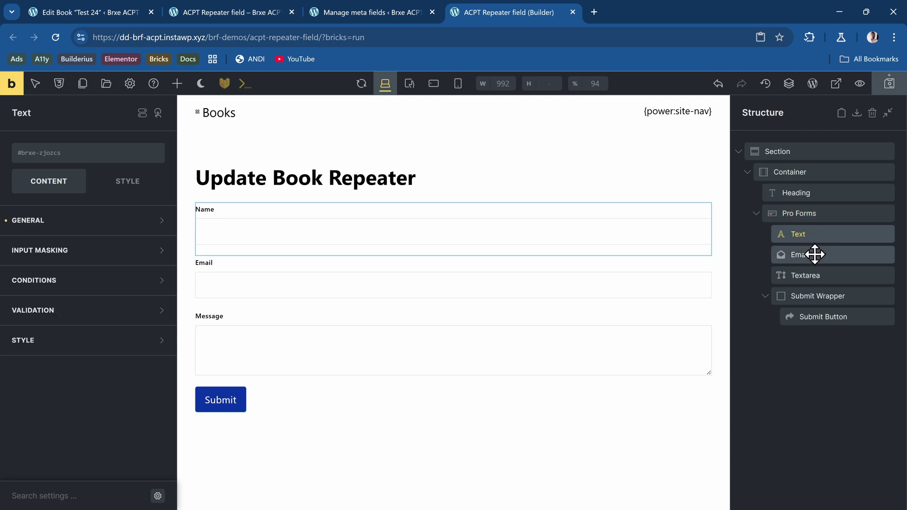
{"action": "right_click", "coordinate": [813, 254]}
{"action": "left_click", "coordinate": [839, 352]}
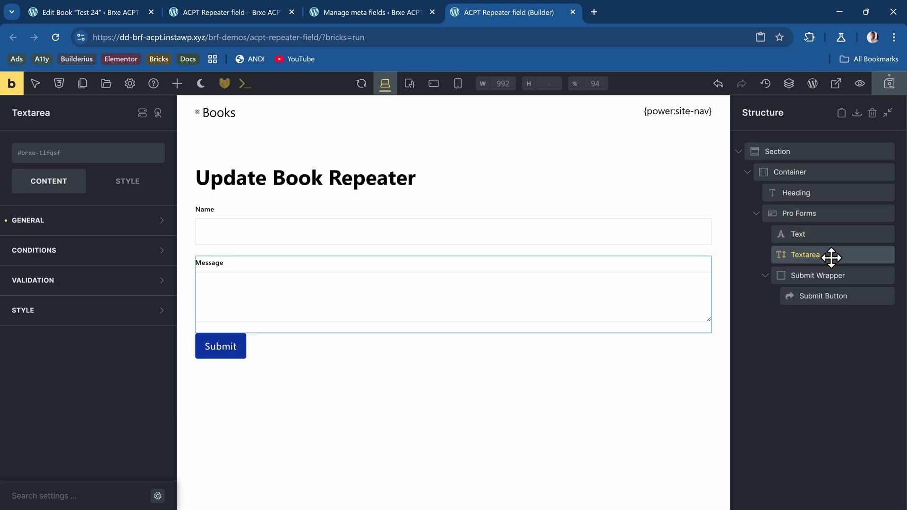
Step: Delete the default Textarea message field from the Pro Forms element
{"action": "right_click", "coordinate": [829, 255]}
{"action": "left_click", "coordinate": [830, 351]}
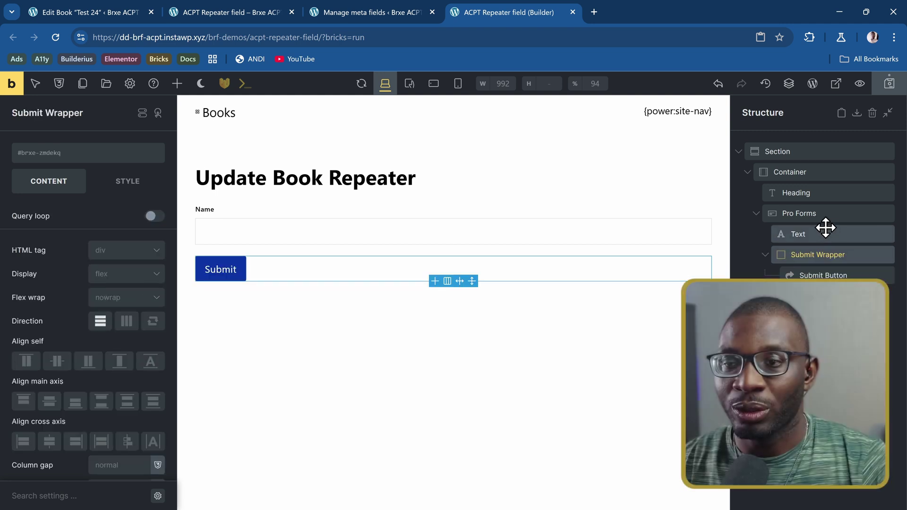
{"action": "left_click", "coordinate": [819, 233]}
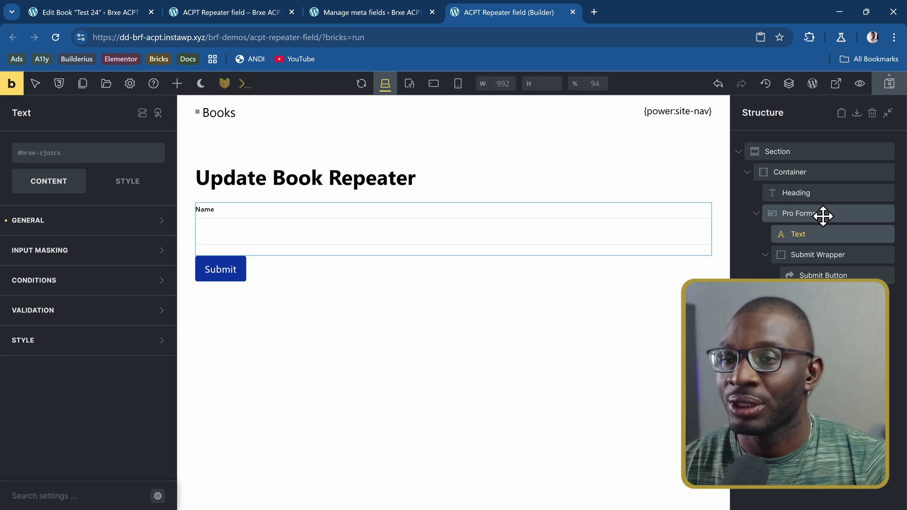
Step: Add a Hidden field element inside the Pro Forms element
{"action": "left_click", "coordinate": [812, 213]}
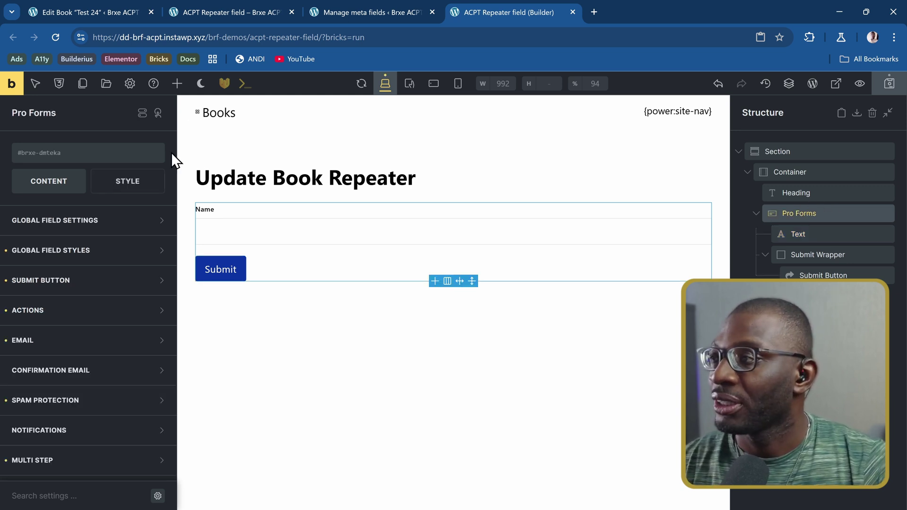
{"action": "left_click", "coordinate": [178, 85]}
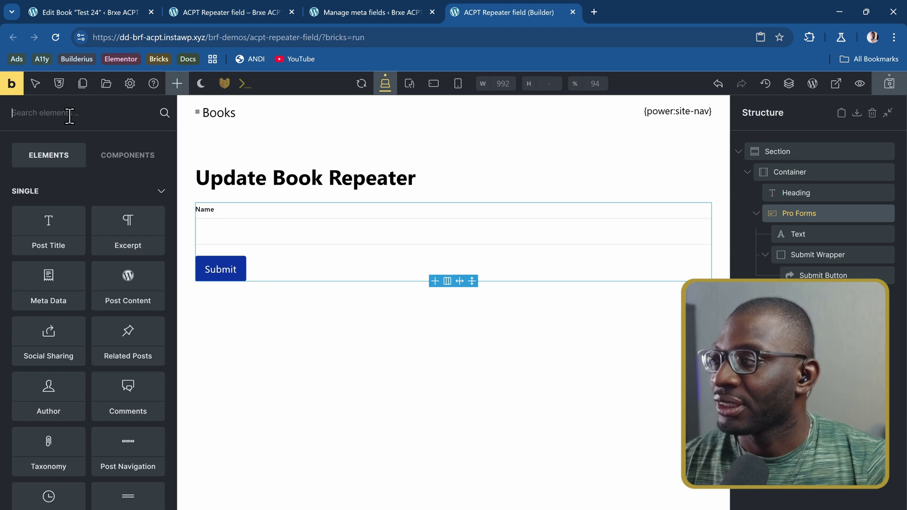
{"action": "left_click", "coordinate": [70, 116]}
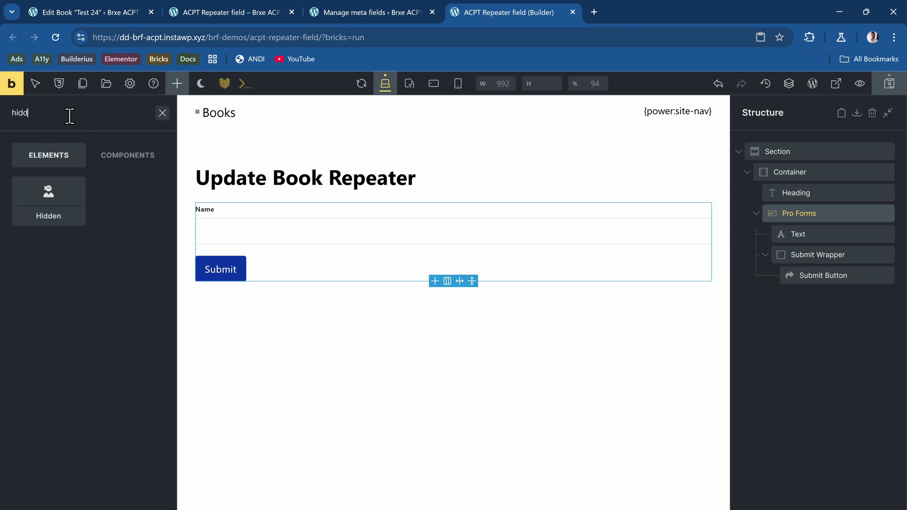
{"action": "left_click", "coordinate": [60, 217]}
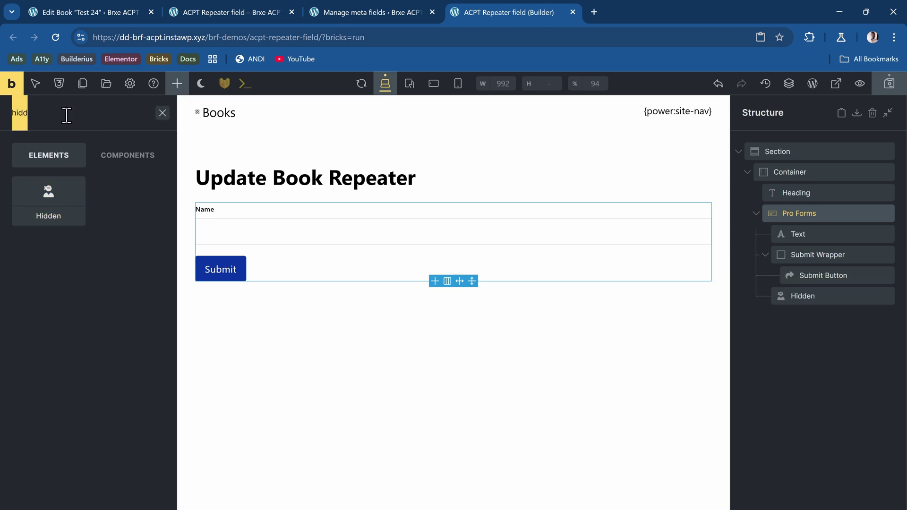
Step: Add a Repeater element with its default text field to the Pro Forms element
{"action": "key", "text": "BackSpace"}
{"action": "key", "text": "BackSpace"}
{"action": "key", "text": "BackSpace"}
{"action": "key", "text": "BackSpace"}
{"action": "type", "text": "rep"}
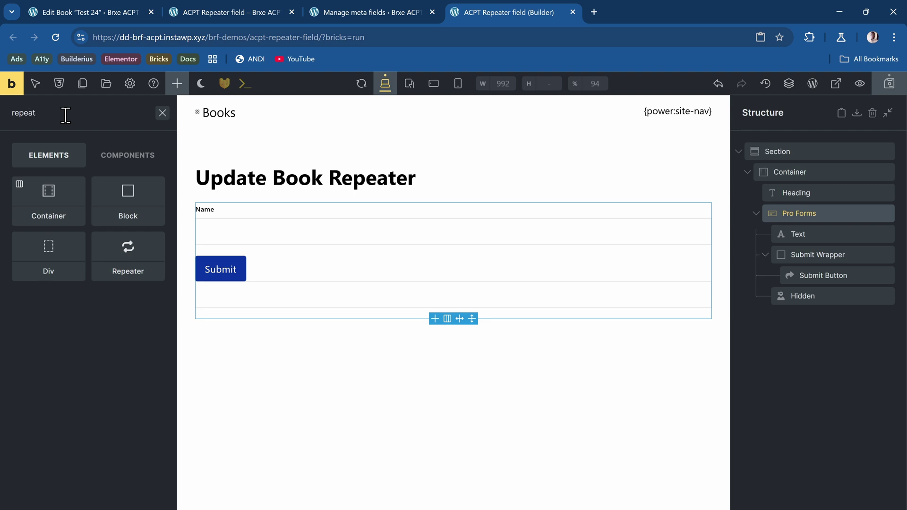
{"action": "type", "text": "eat"}
{"action": "left_click", "coordinate": [114, 259]}
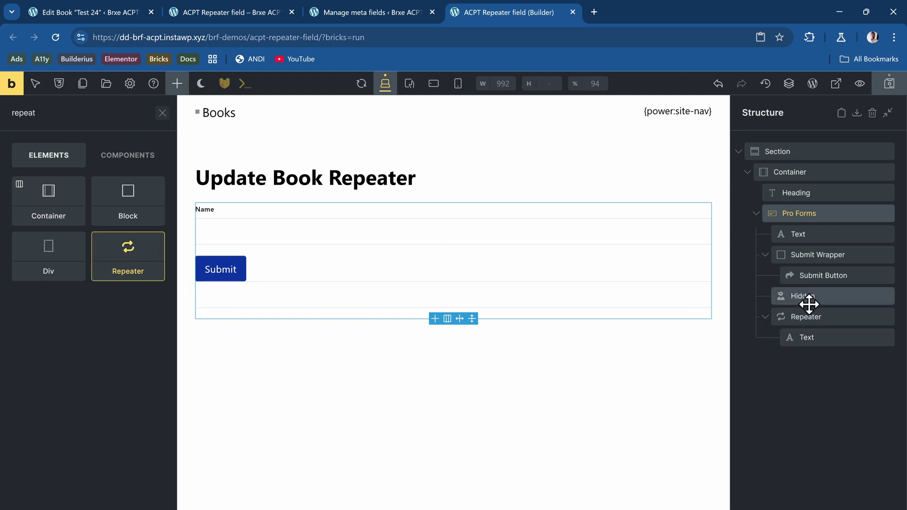
Step: Reorder the form so the Hidden field comes first and the Repeater sits directly above the Submit Wrapper
{"action": "left_click_drag", "start_coordinate": [820, 300], "coordinate": [816, 223]}
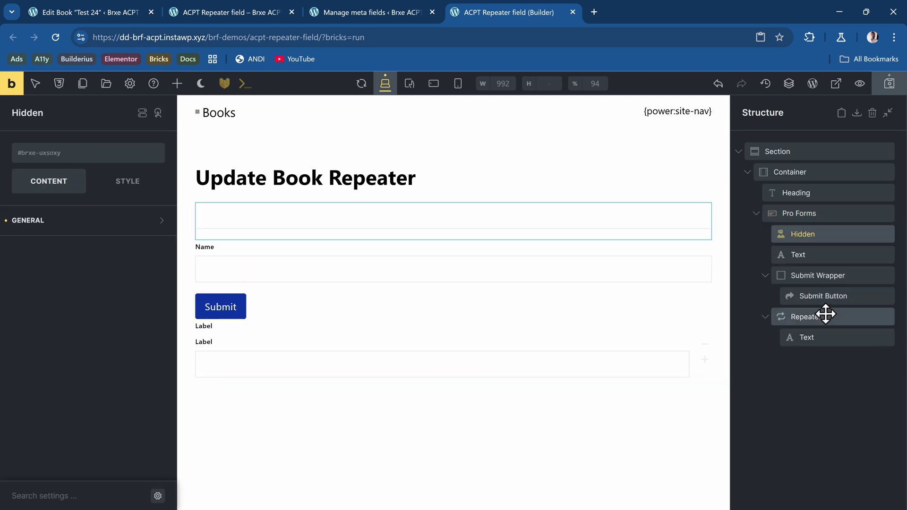
{"action": "left_click_drag", "start_coordinate": [826, 314], "coordinate": [830, 260]}
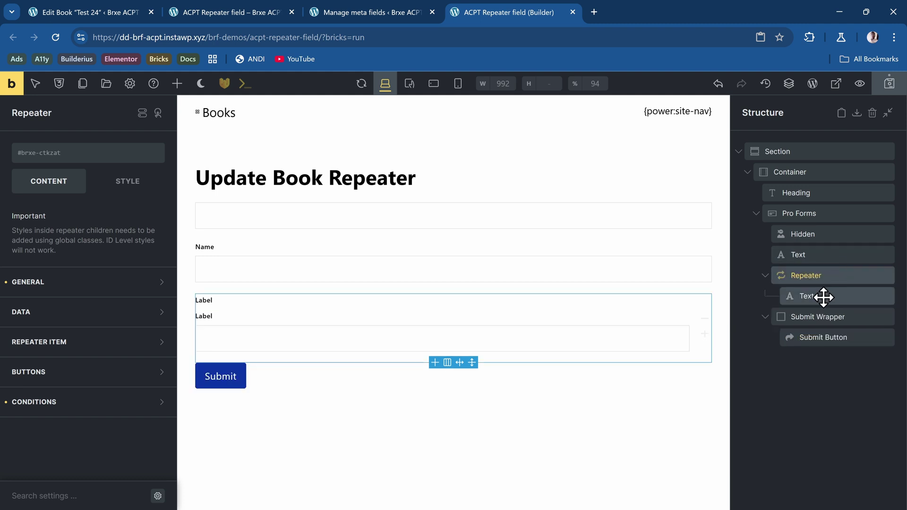
{"action": "left_click", "coordinate": [765, 275]}
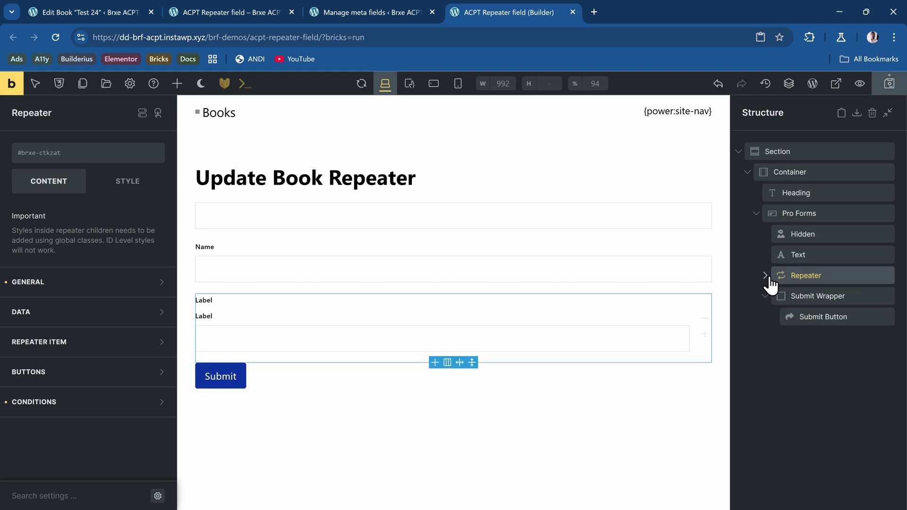
Step: Rename the Hidden element to Post ID and the form's standalone Text element to Post Title
{"action": "double_click", "coordinate": [824, 234]}
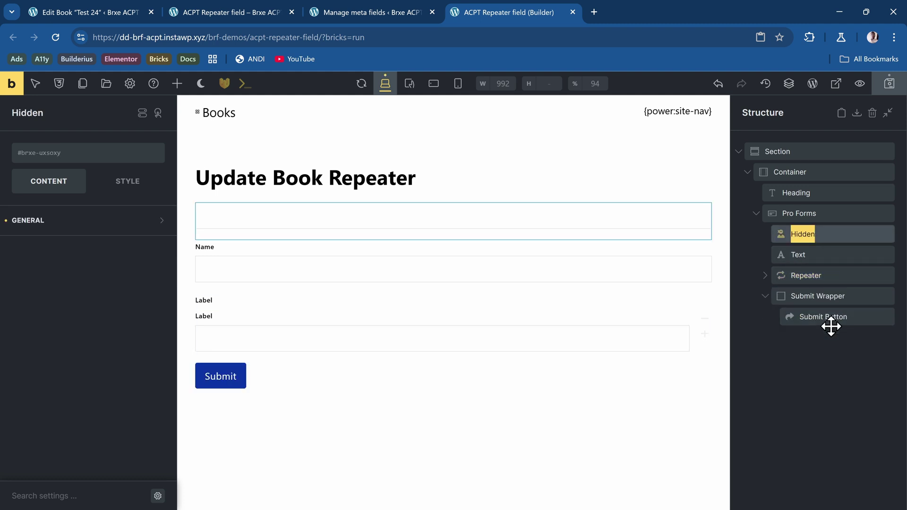
{"action": "type", "text": "Post ID"}
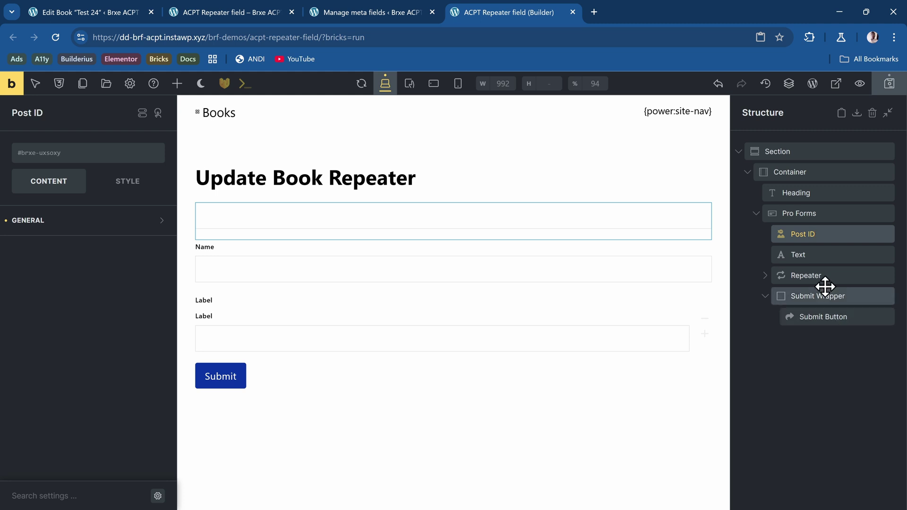
{"action": "double_click", "coordinate": [824, 255]}
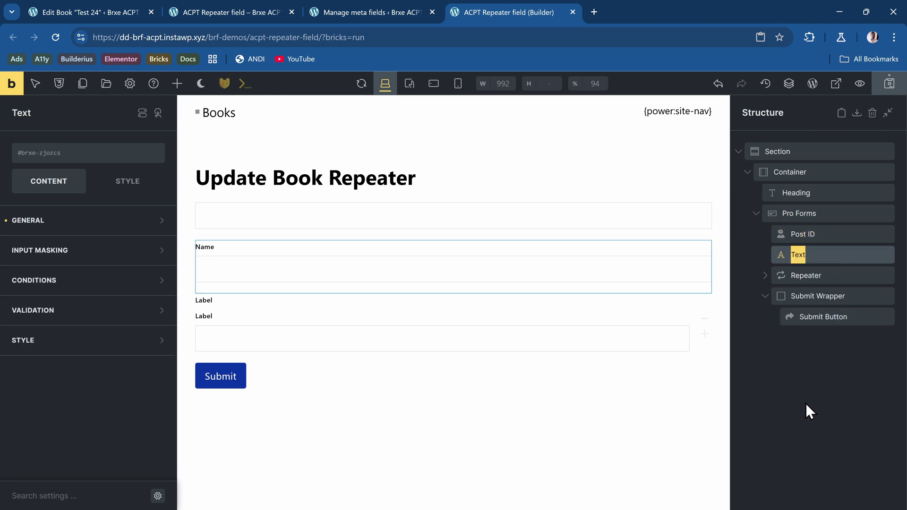
{"action": "type", "text": "Post Titl"}
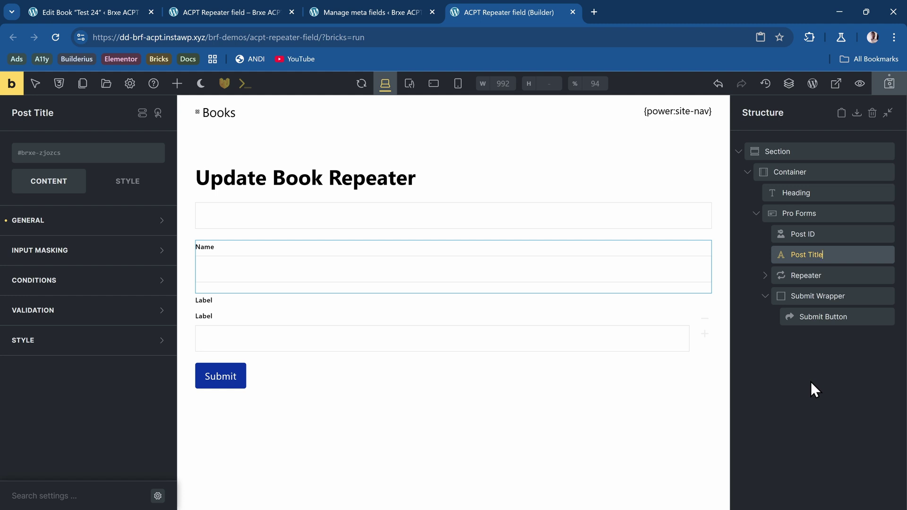
Step: Rename the Repeater element to Major Characters
{"action": "double_click", "coordinate": [826, 275]}
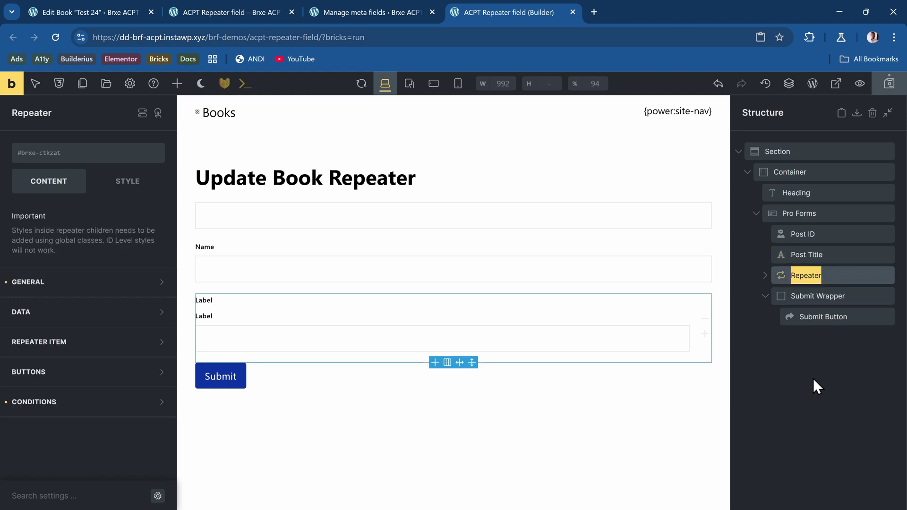
{"action": "type", "text": "M"}
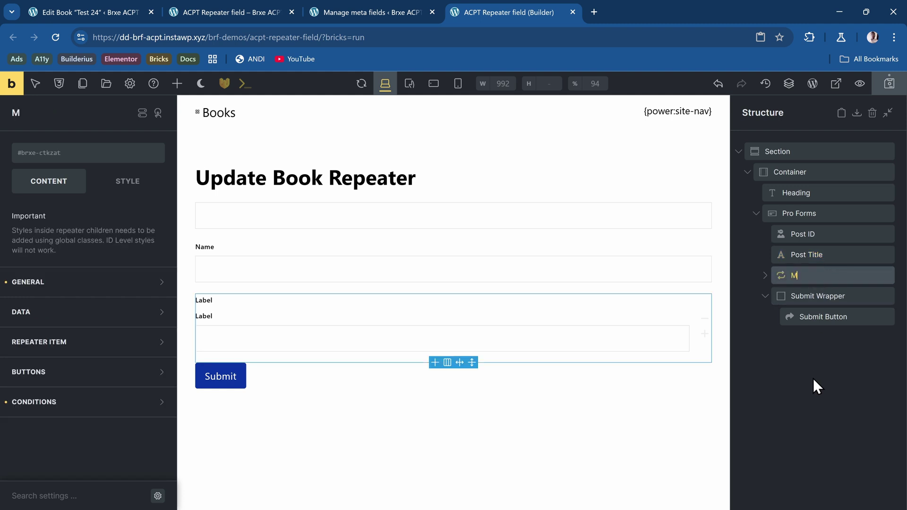
{"action": "type", "text": "ajor Characters"}
Step: Check the Major Characters sub-fields in the ACPT field group and add a Number field inside the form's Major Characters repeater
{"action": "left_click", "coordinate": [766, 275]}
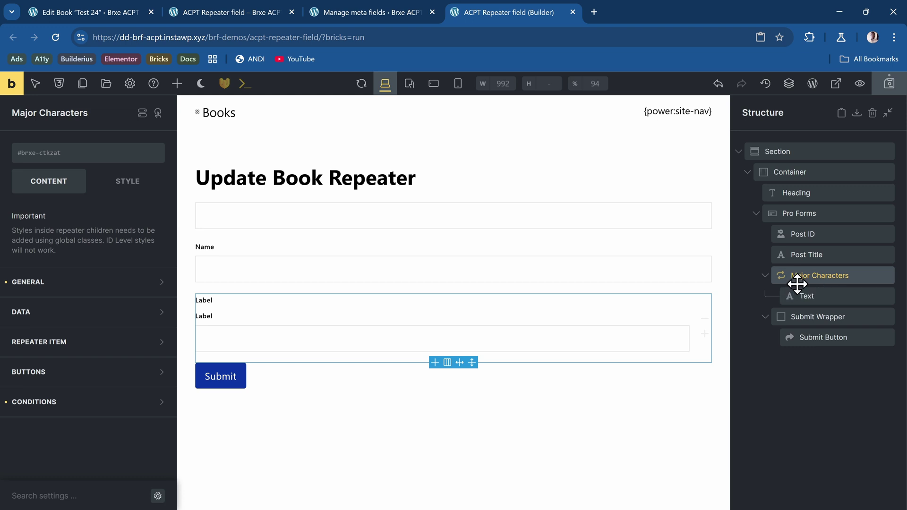
{"action": "left_click", "coordinate": [362, 16]}
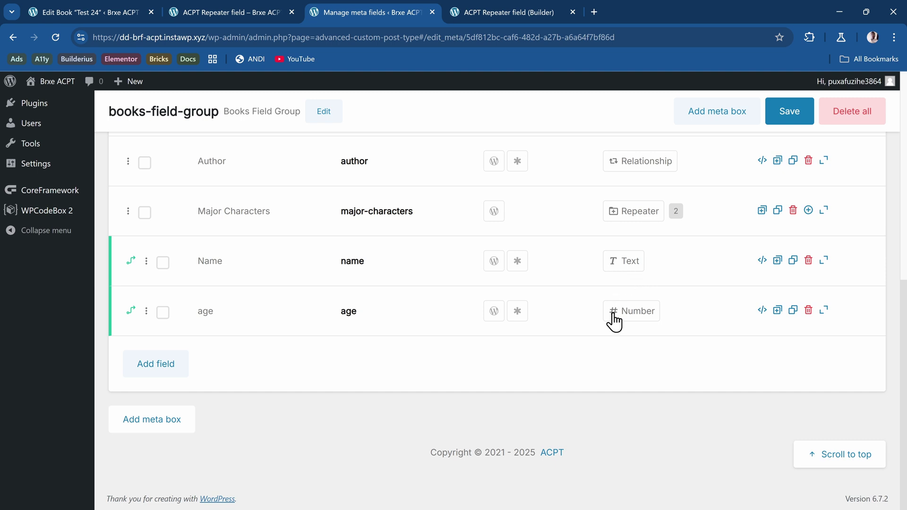
{"action": "left_click", "coordinate": [467, 9]}
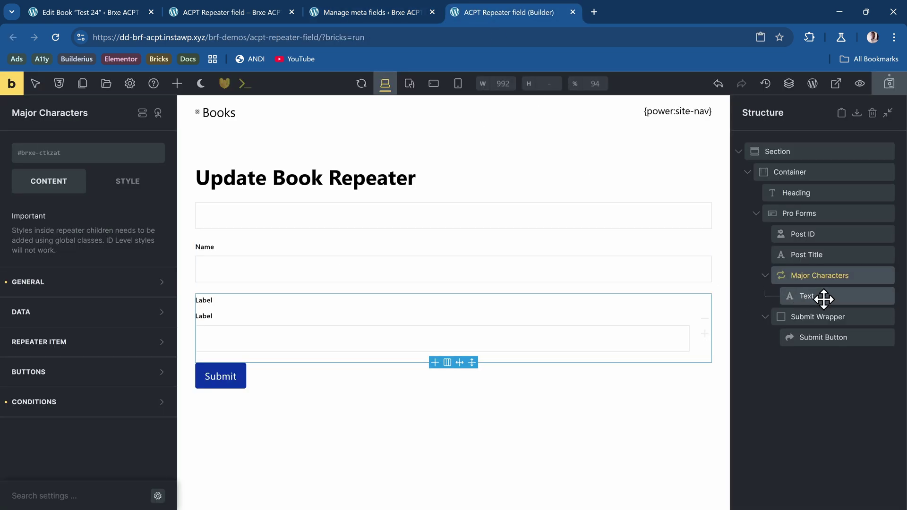
{"action": "left_click", "coordinate": [177, 83]}
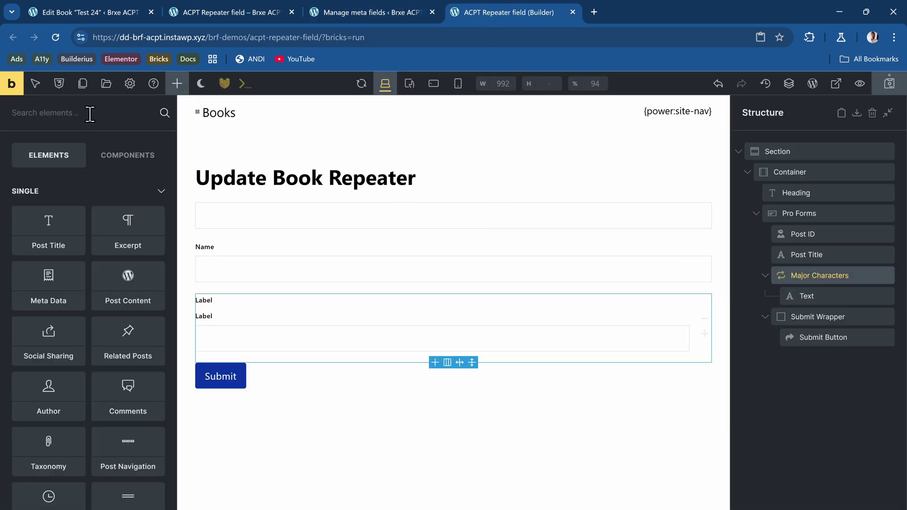
{"action": "type", "text": "number"}
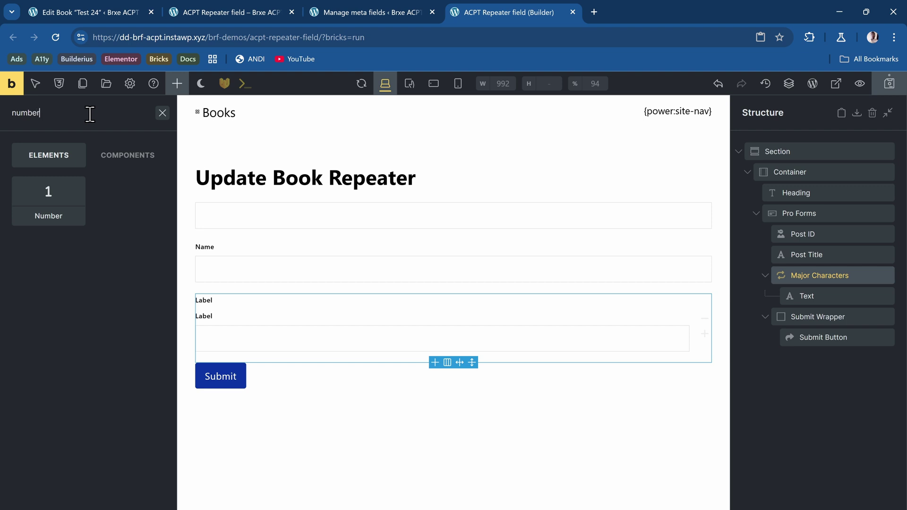
{"action": "left_click", "coordinate": [57, 218]}
Step: Rename the repeater's Text element to Name and its Number element to Age
{"action": "double_click", "coordinate": [836, 298]}
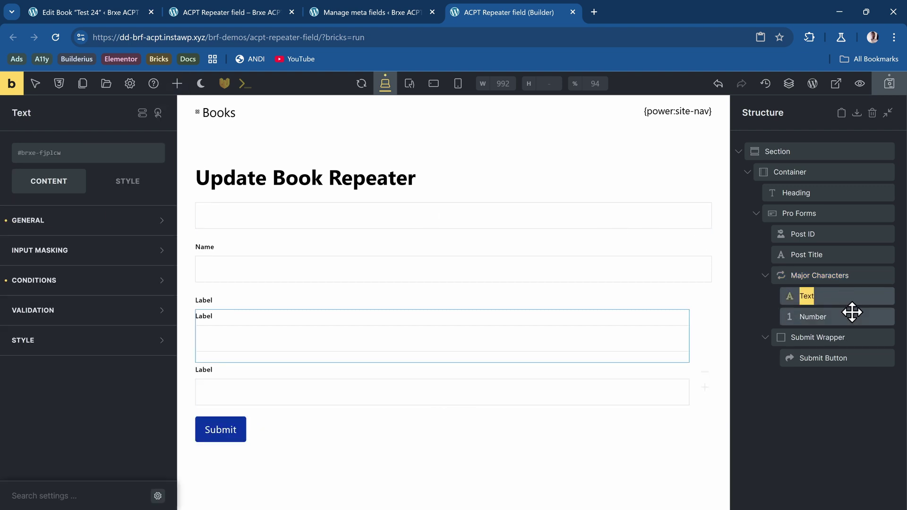
{"action": "type", "text": "Name"}
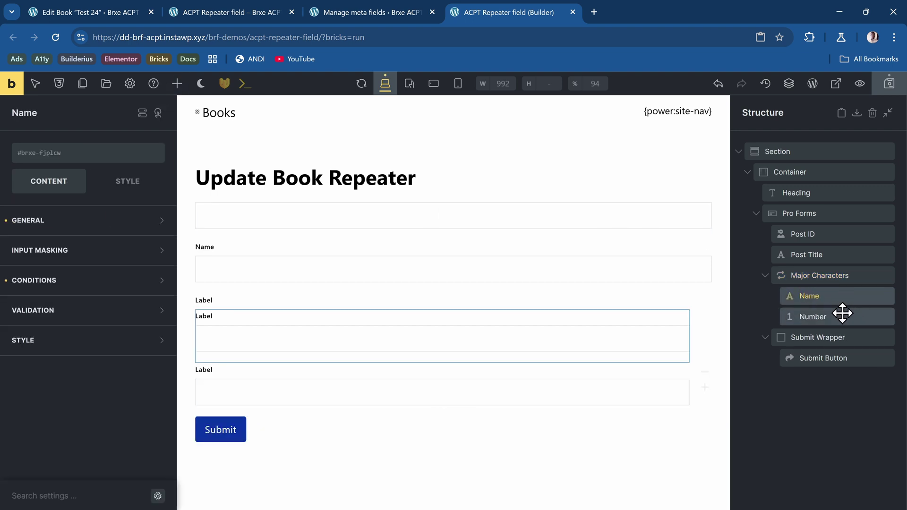
{"action": "double_click", "coordinate": [842, 314]}
{"action": "type", "text": "Age"}
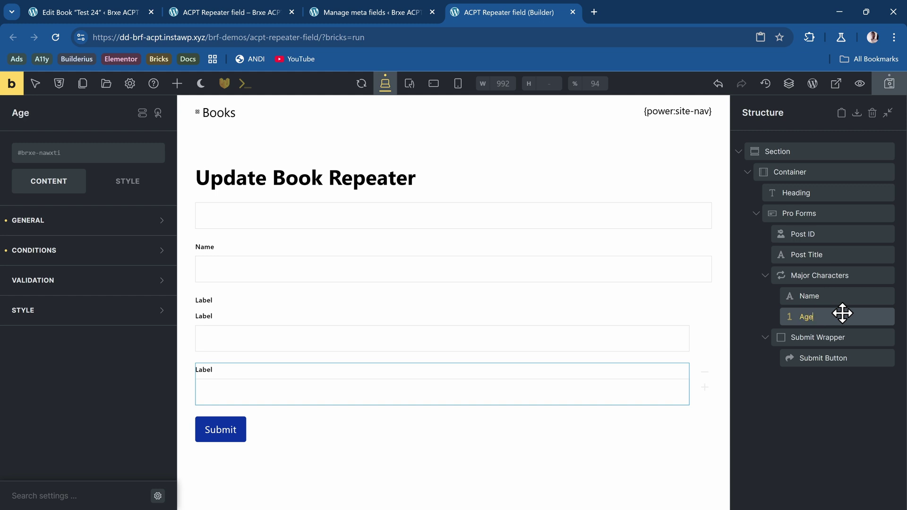
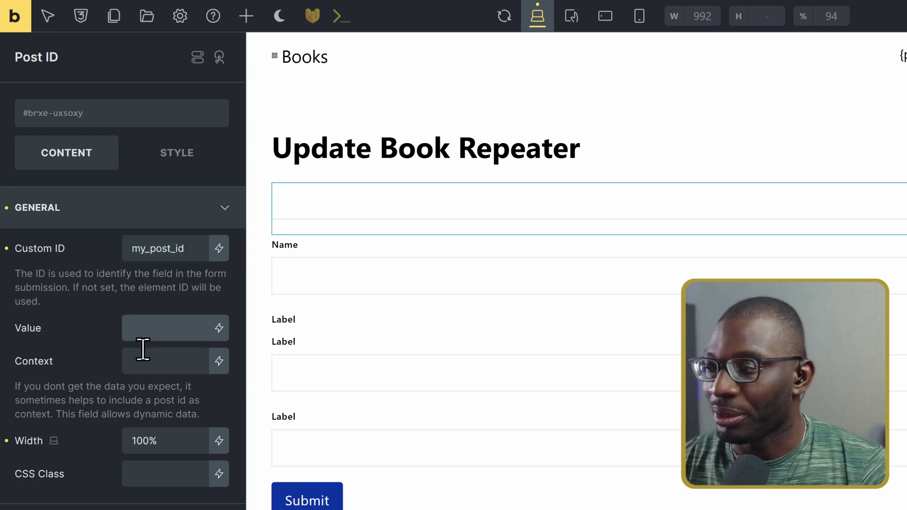
Step: Set the Post ID field's value to the URL parameter dynamic tag with the key id, {url_parameter:id}
{"action": "left_click", "coordinate": [219, 327]}
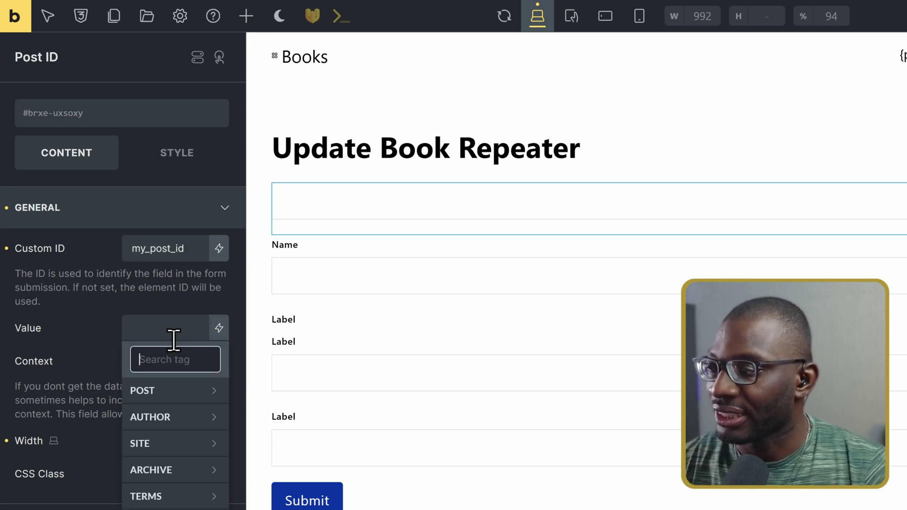
{"action": "type", "text": "url para"}
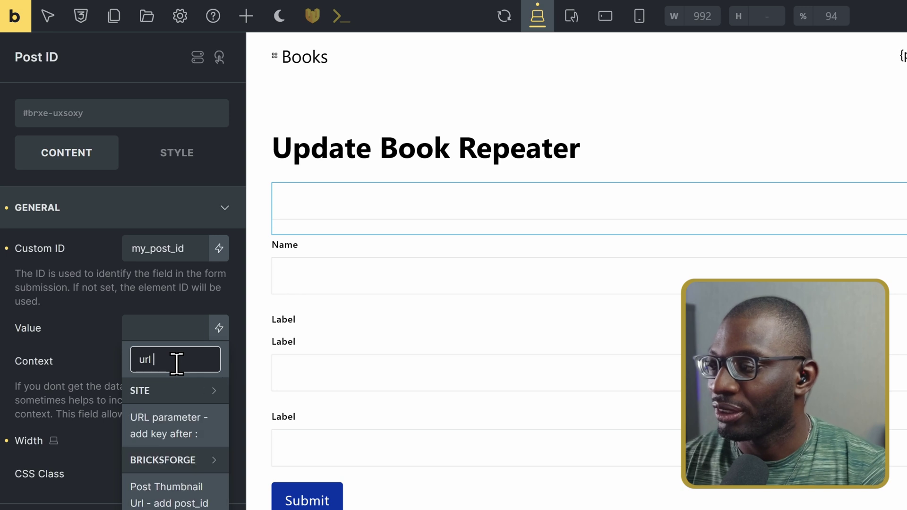
{"action": "left_click", "coordinate": [190, 428]}
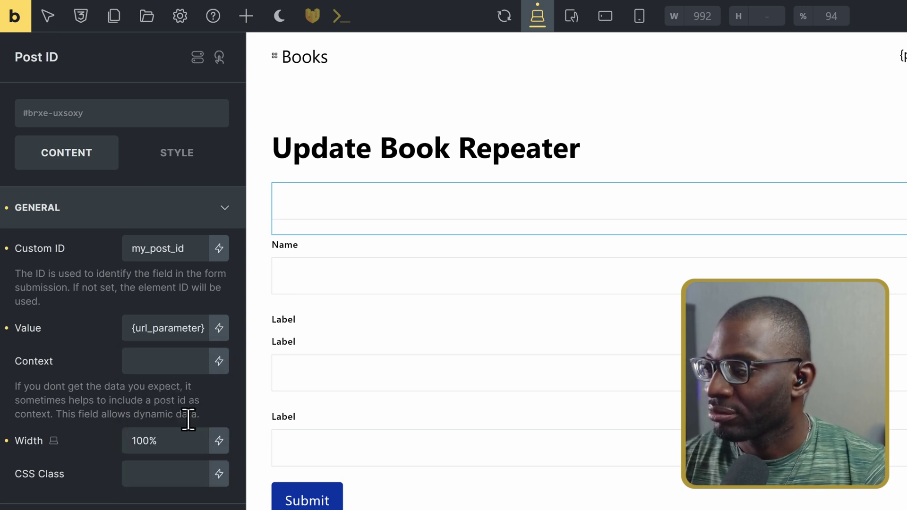
{"action": "left_click", "coordinate": [200, 328]}
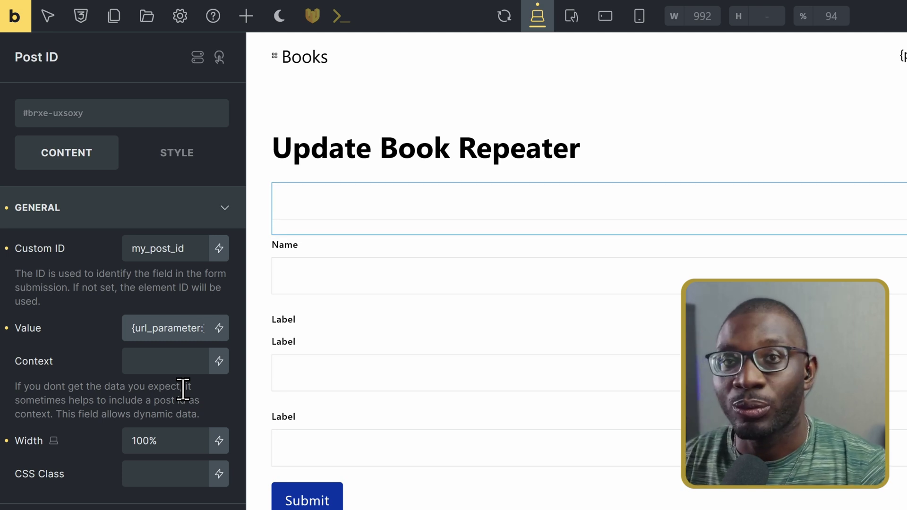
{"action": "type", "text": "id"}
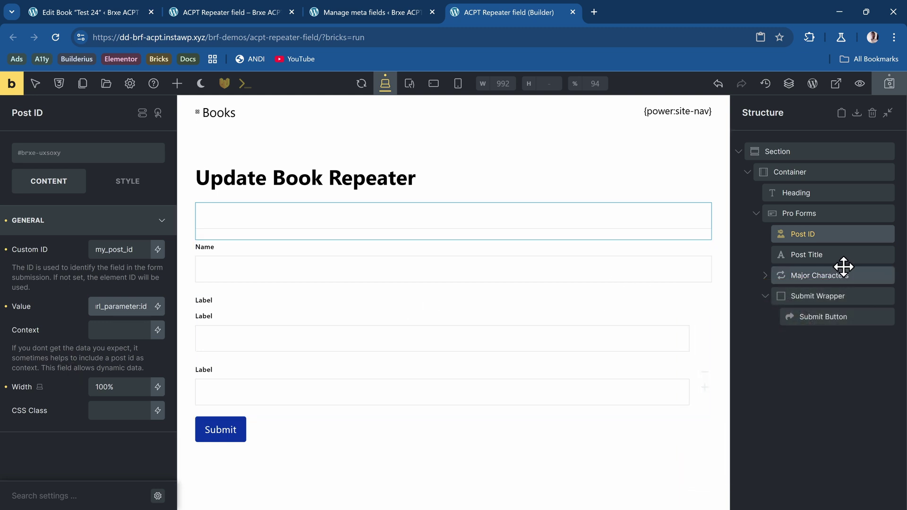
{"action": "double_click", "coordinate": [120, 310]}
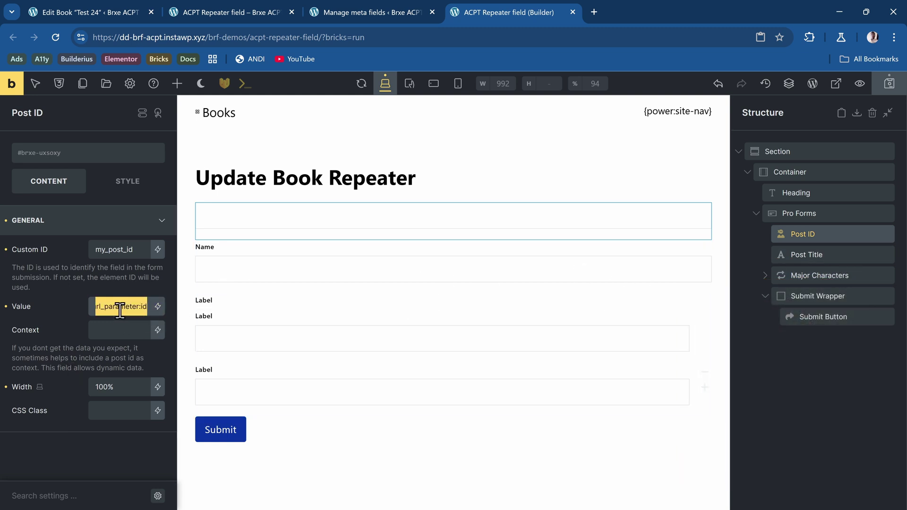
Step: Set the Post Title field's custom ID to my_post_title
{"action": "left_click", "coordinate": [833, 255]}
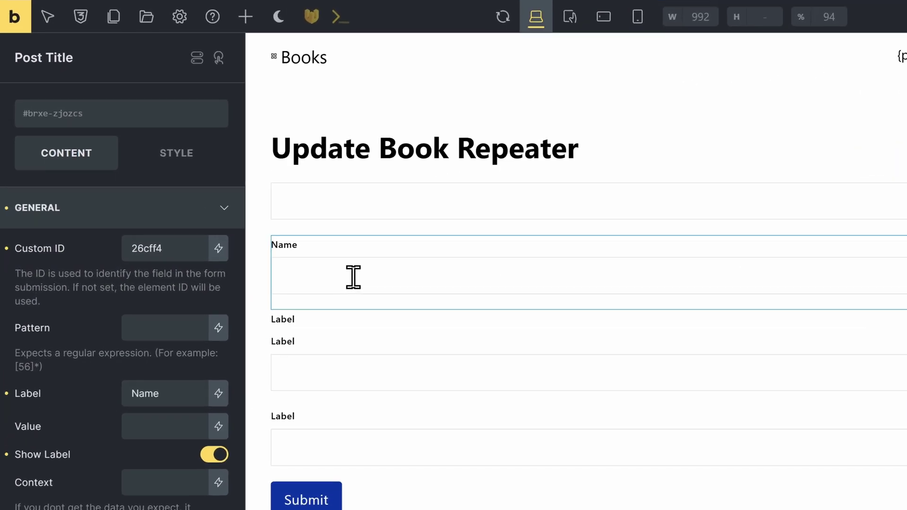
{"action": "double_click", "coordinate": [154, 248]}
{"action": "type", "text": "m"}
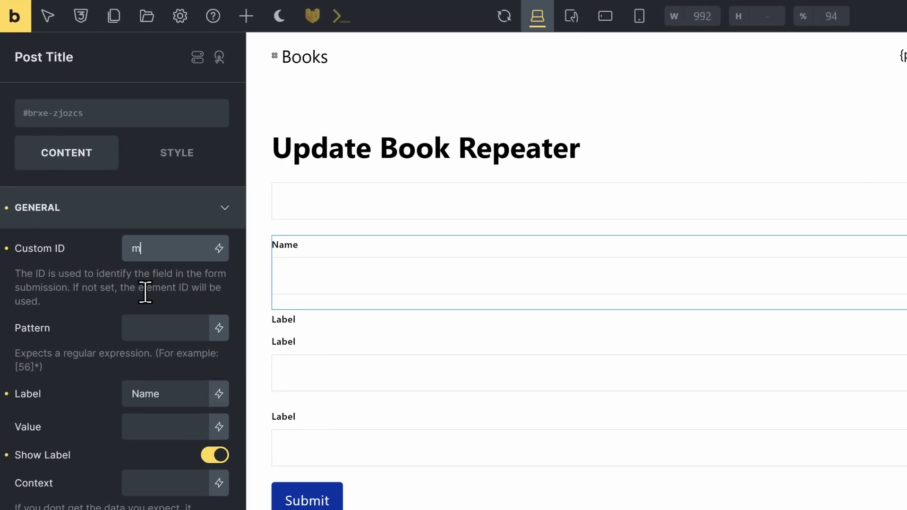
{"action": "type", "text": "y_post_title"}
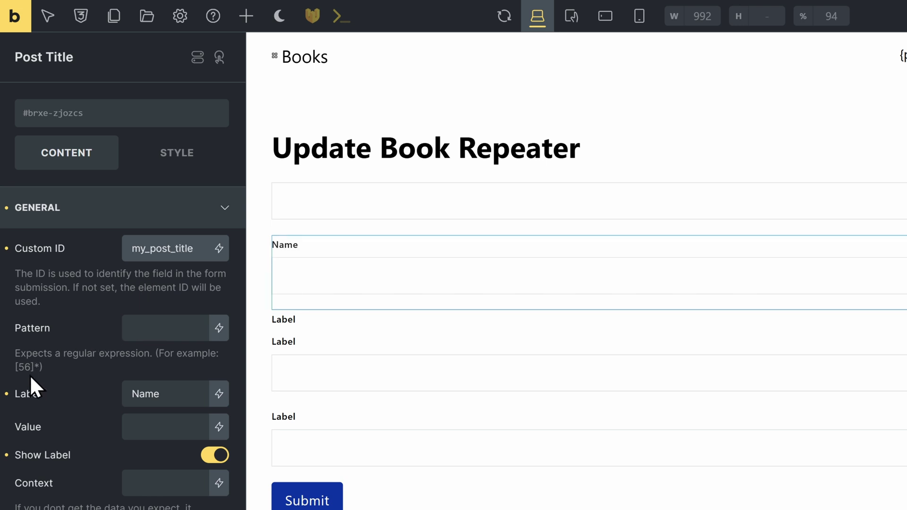
Step: Set the title field's label to Post Title and apply the dd-pro-forms class to the Pro Forms element
{"action": "double_click", "coordinate": [147, 393]}
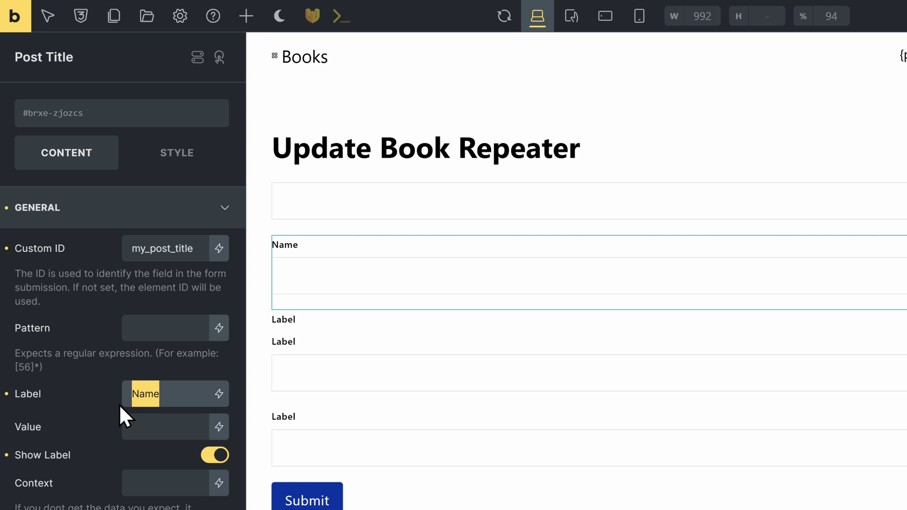
{"action": "type", "text": "Post Title"}
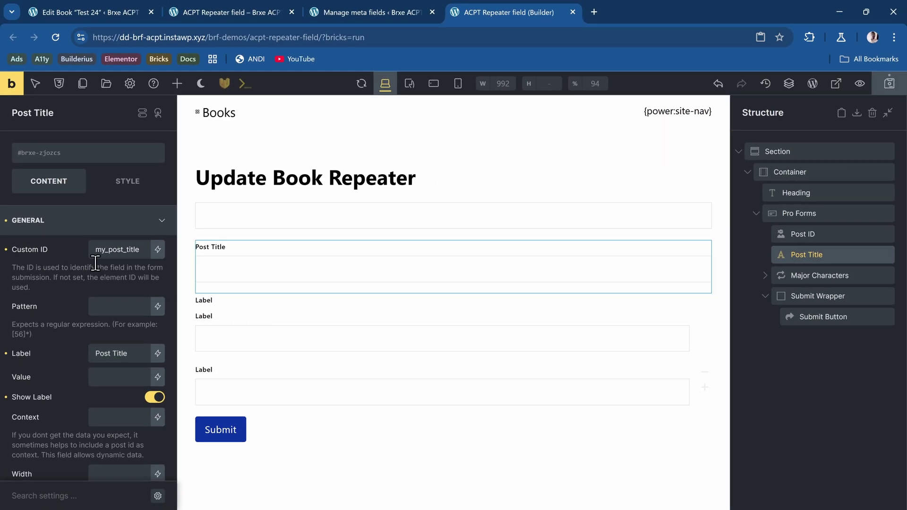
{"action": "left_click", "coordinate": [827, 214]}
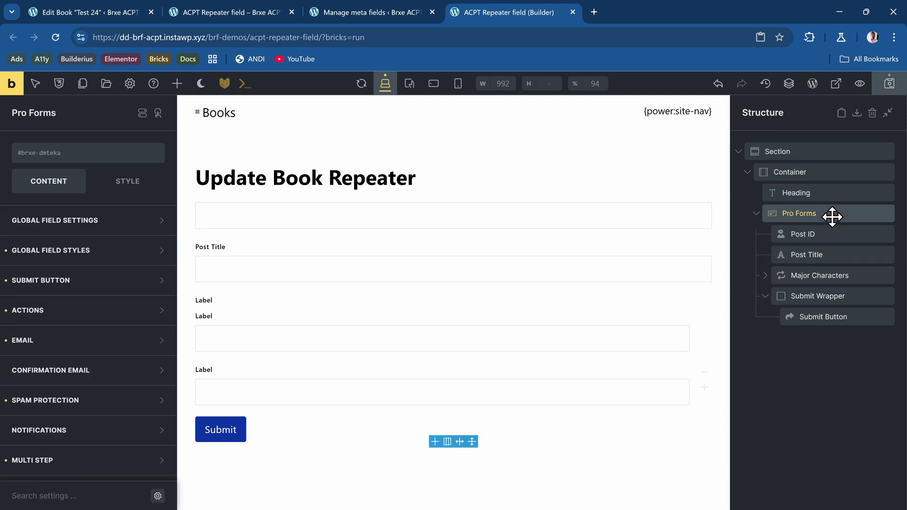
{"action": "left_click", "coordinate": [25, 153]}
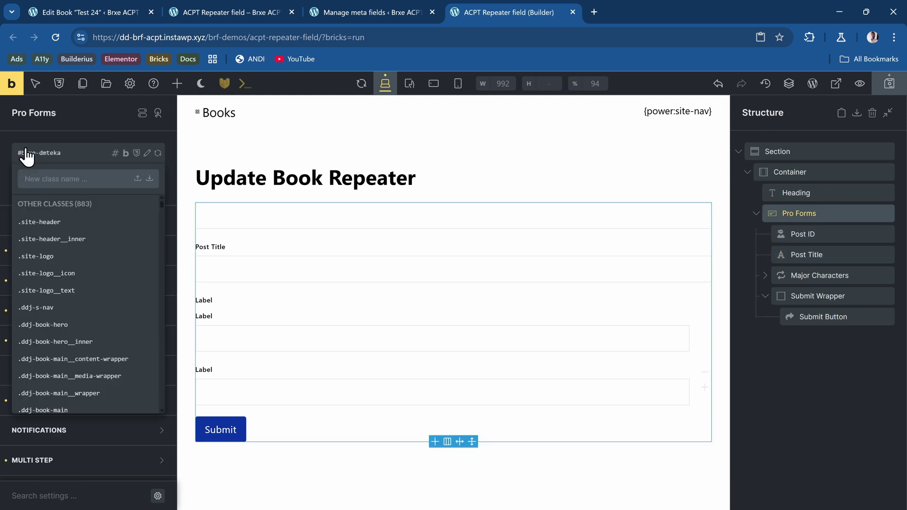
{"action": "type", "text": "pro"}
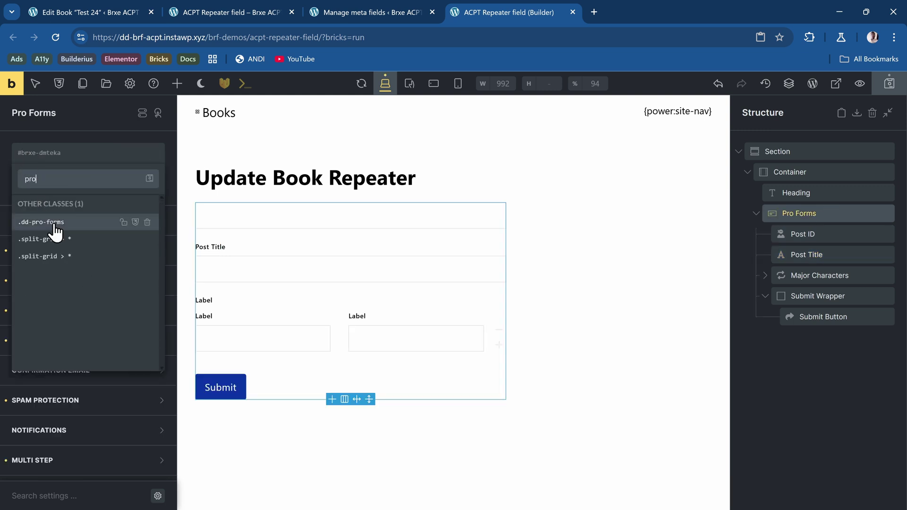
{"action": "left_click", "coordinate": [42, 222]}
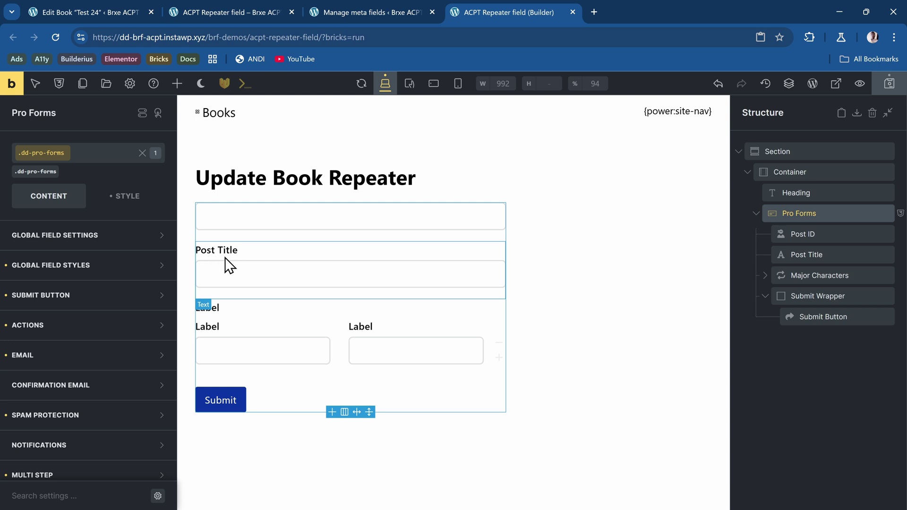
Step: Set the Post Title field's value to the Bricksforge Post Title dynamic tag brf_post_title, with {url_parameter:id} as its post ID
{"action": "left_click_drag", "start_coordinate": [298, 322], "coordinate": [830, 253]}
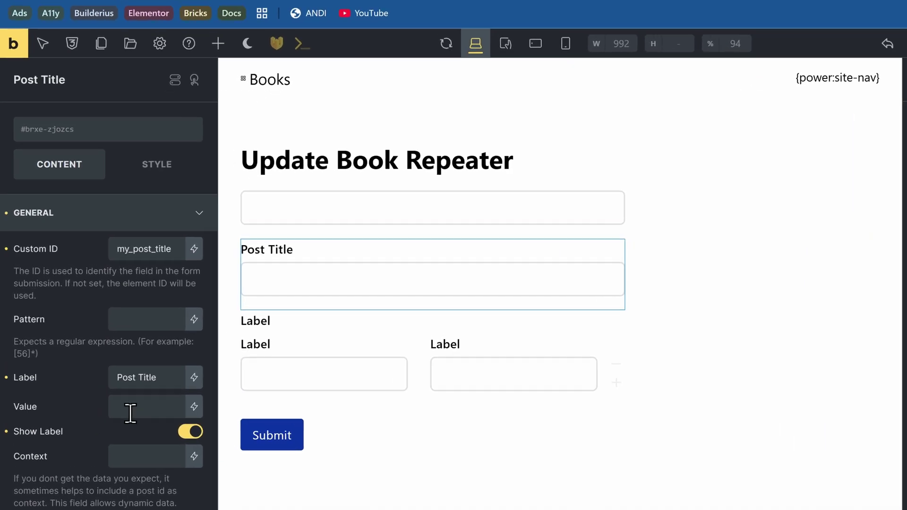
{"action": "scroll", "coordinate": [123, 368], "scroll_direction": "down", "scroll_amount": 3}
{"action": "left_click", "coordinate": [220, 265]}
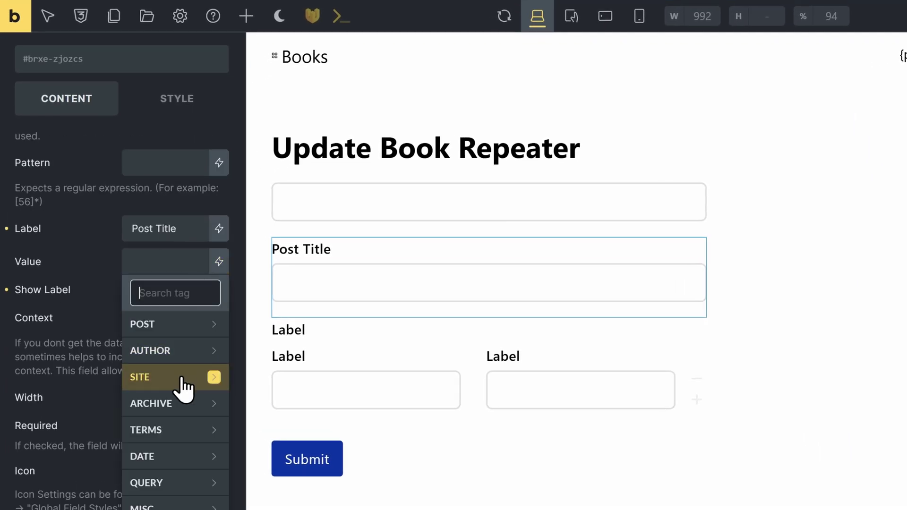
{"action": "scroll", "coordinate": [186, 378], "scroll_direction": "down", "scroll_amount": 5}
{"action": "scroll", "coordinate": [183, 390], "scroll_direction": "up", "scroll_amount": 1}
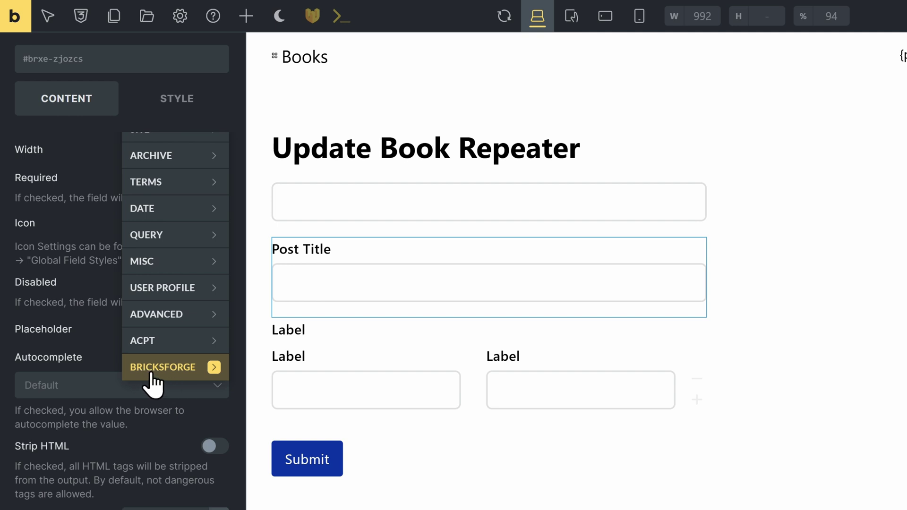
{"action": "left_click", "coordinate": [161, 372]}
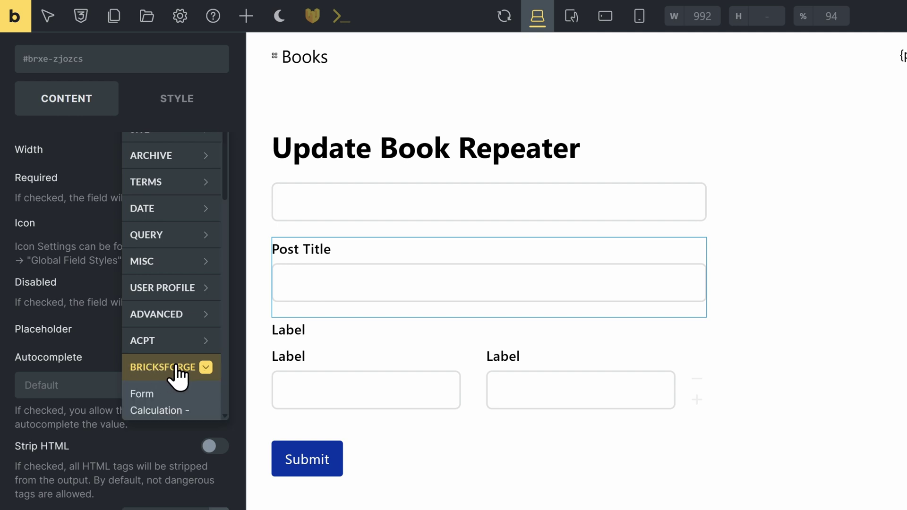
{"action": "scroll", "coordinate": [170, 411], "scroll_direction": "down", "scroll_amount": 3}
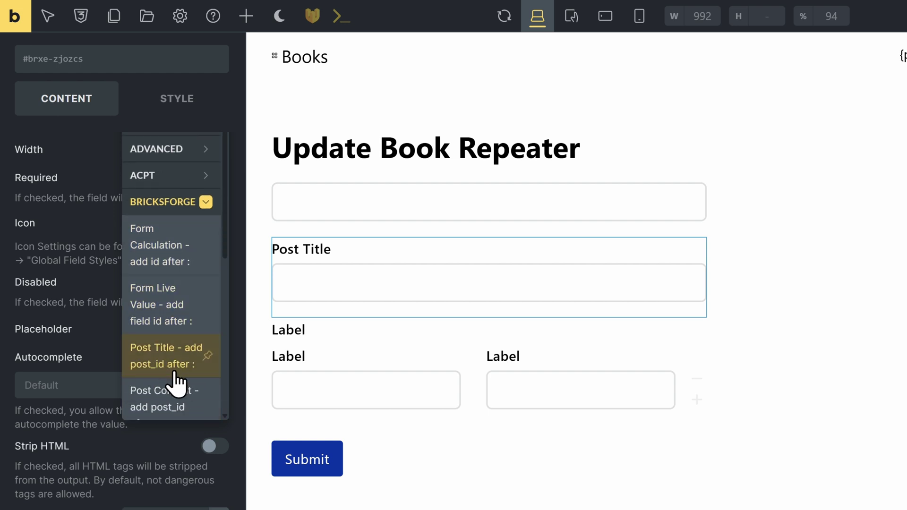
{"action": "left_click", "coordinate": [176, 371]}
{"action": "scroll", "coordinate": [89, 348], "scroll_direction": "up", "scroll_amount": 5}
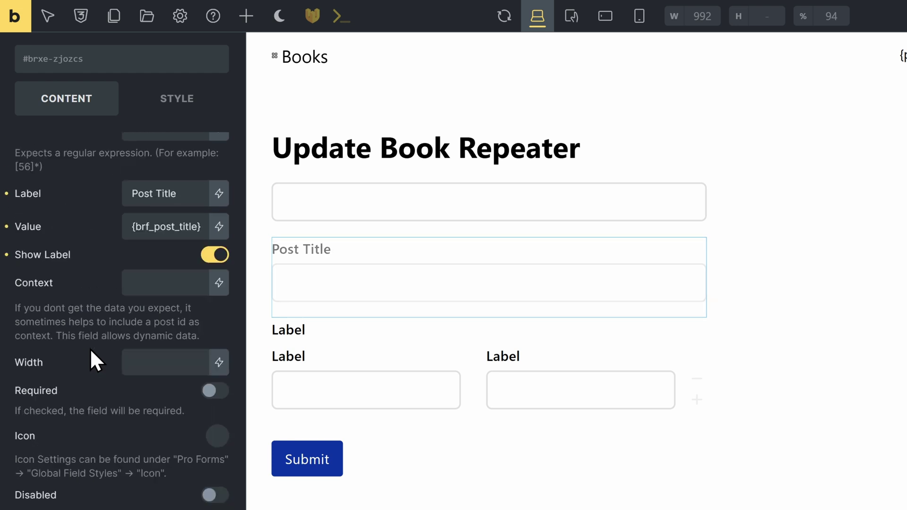
{"action": "left_click", "coordinate": [159, 343]}
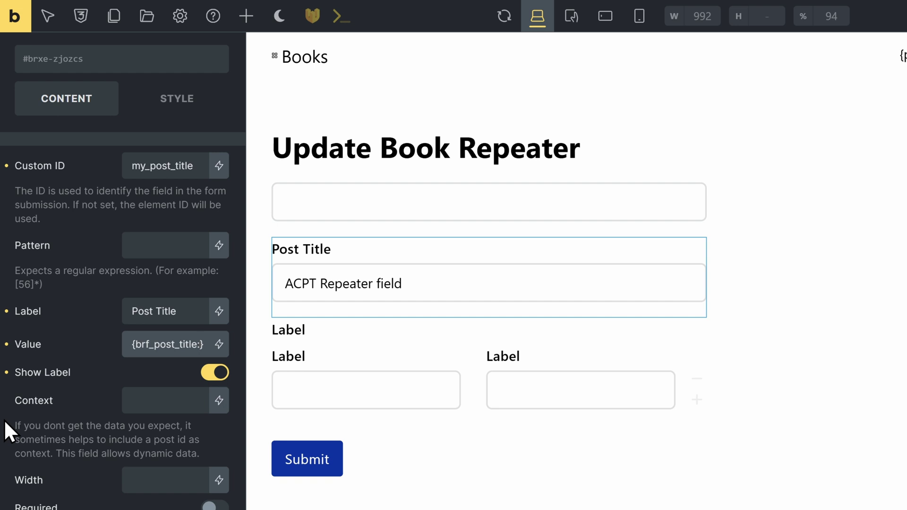
{"action": "type", "text": "{url_parameter:id}"}
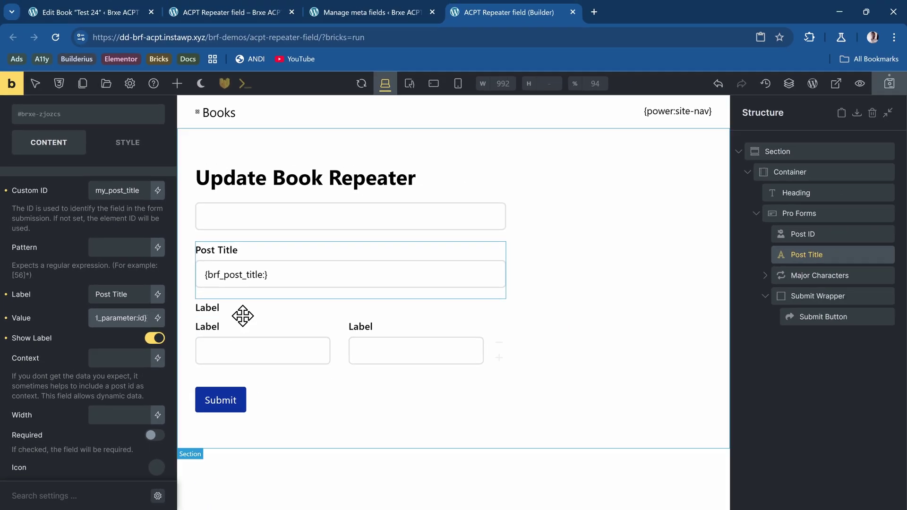
Step: Set the Major Characters repeater's custom ID to my_major_characters and its label to Major Characters
{"action": "left_click", "coordinate": [838, 279]}
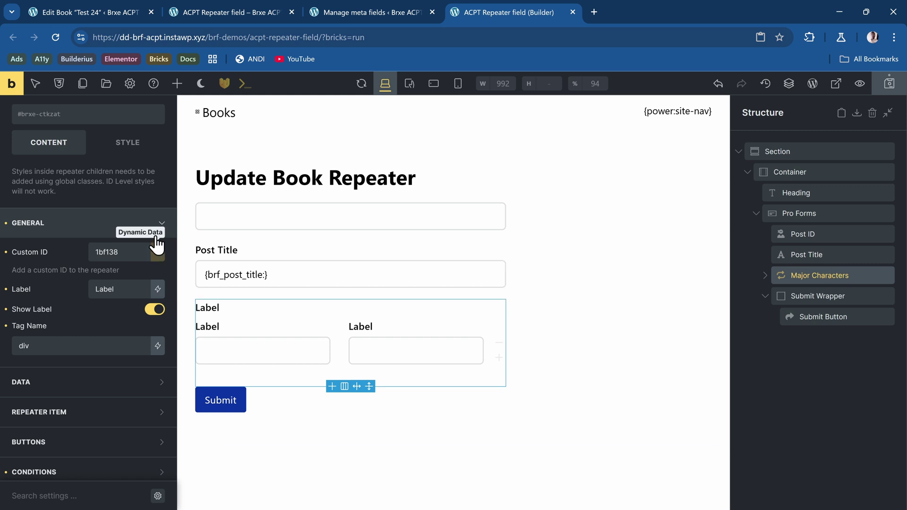
{"action": "double_click", "coordinate": [107, 252]}
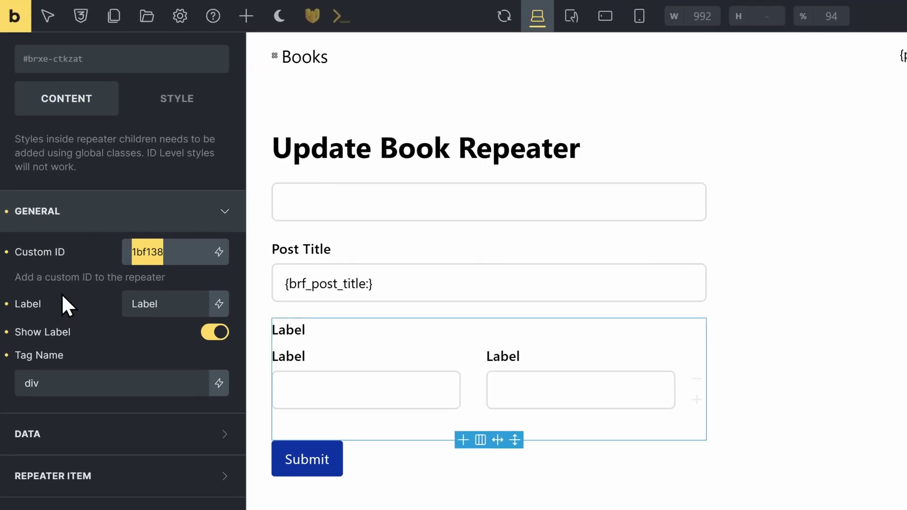
{"action": "type", "text": "my_ma"}
{"action": "type", "text": "jor_c"}
{"action": "type", "text": "haractrers"}
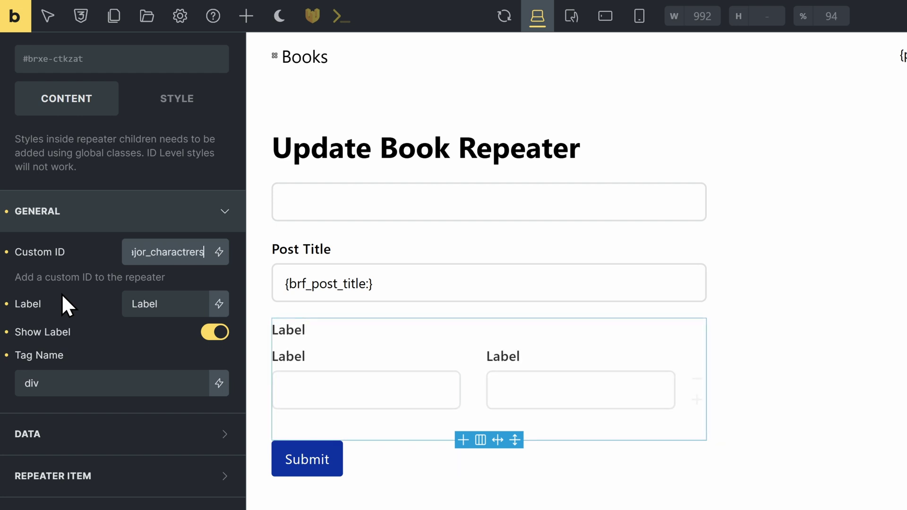
{"action": "key", "text": "Left"}
{"action": "key", "text": "Left"}
{"action": "key", "text": "Left"}
{"action": "key", "text": "BackSpace"}
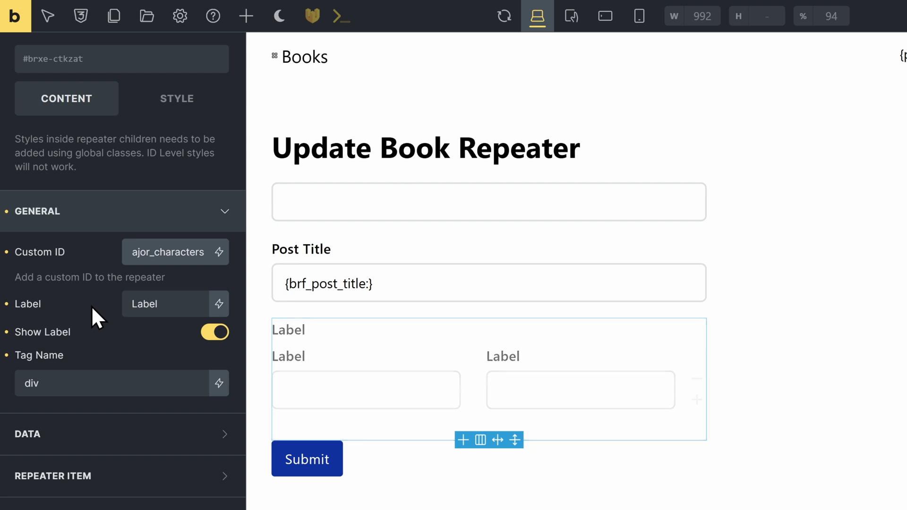
{"action": "double_click", "coordinate": [152, 305]}
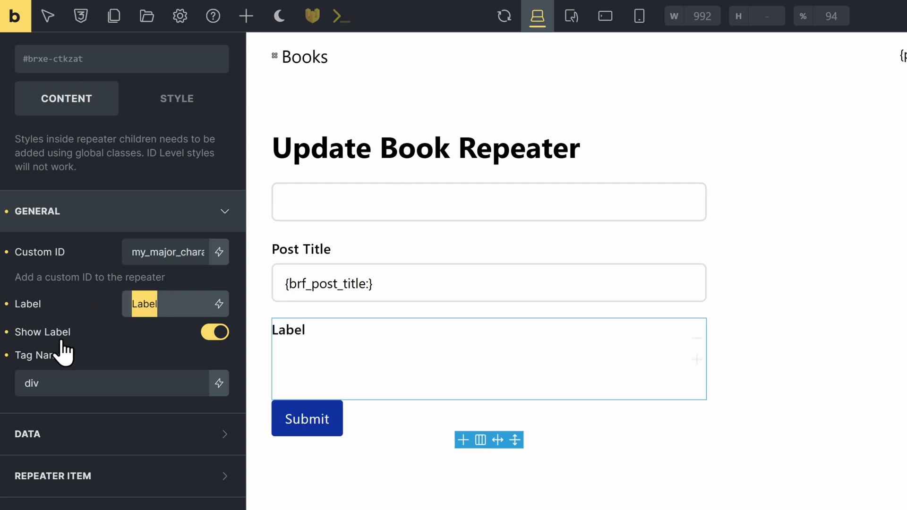
{"action": "type", "text": "Major Characters"}
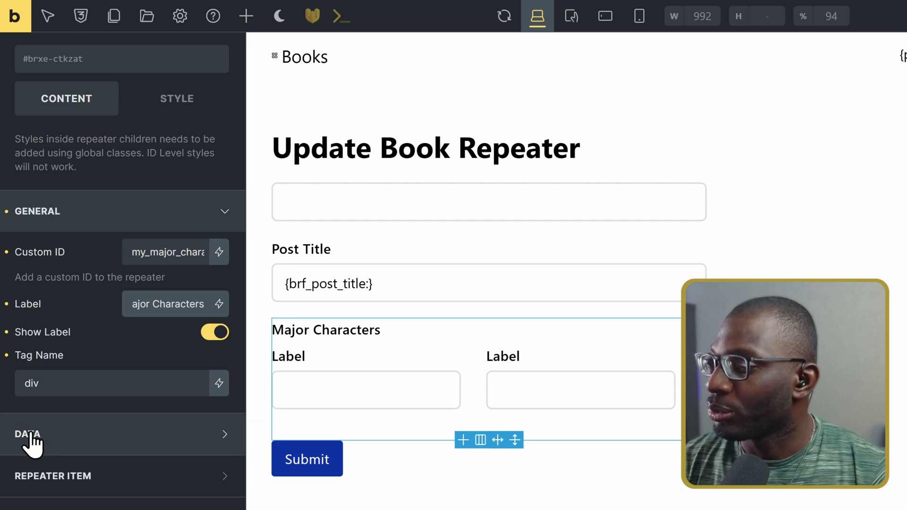
Step: Set the Major Characters repeater's data source to ACPT Repeater and its Post ID to {url_parameter:id}
{"action": "left_click", "coordinate": [97, 445]}
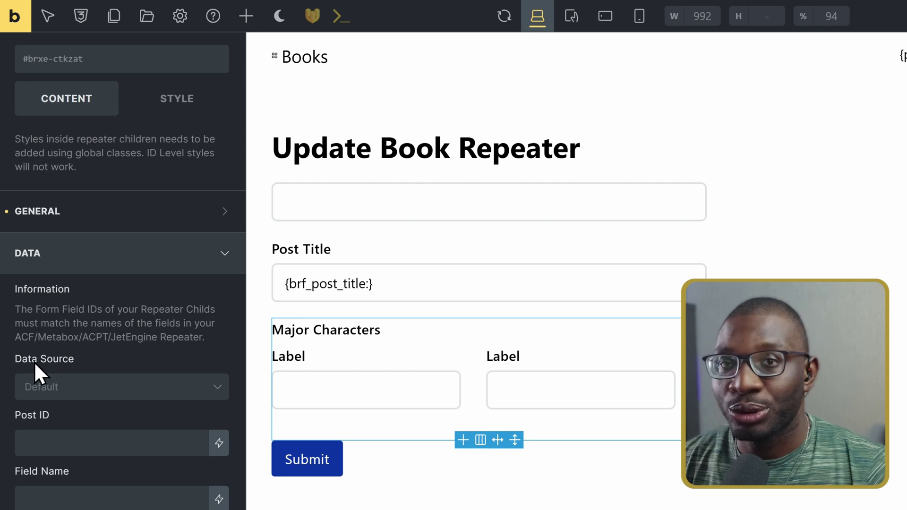
{"action": "left_click", "coordinate": [67, 395]}
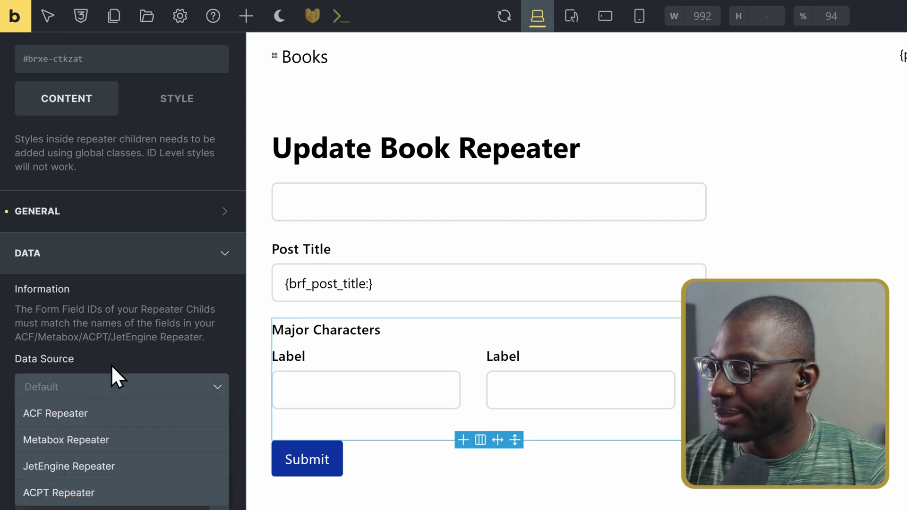
{"action": "left_click", "coordinate": [116, 491]}
{"action": "scroll", "coordinate": [146, 369], "scroll_direction": "down", "scroll_amount": 3}
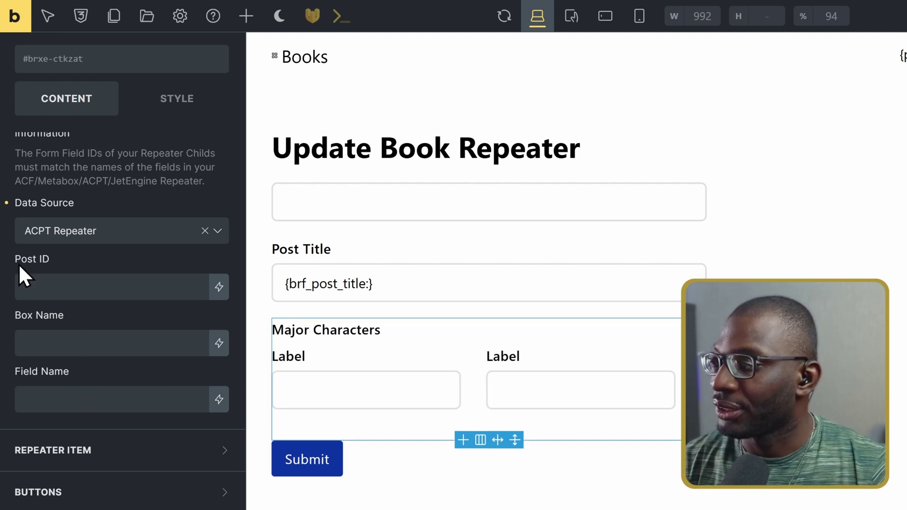
{"action": "left_click", "coordinate": [71, 288]}
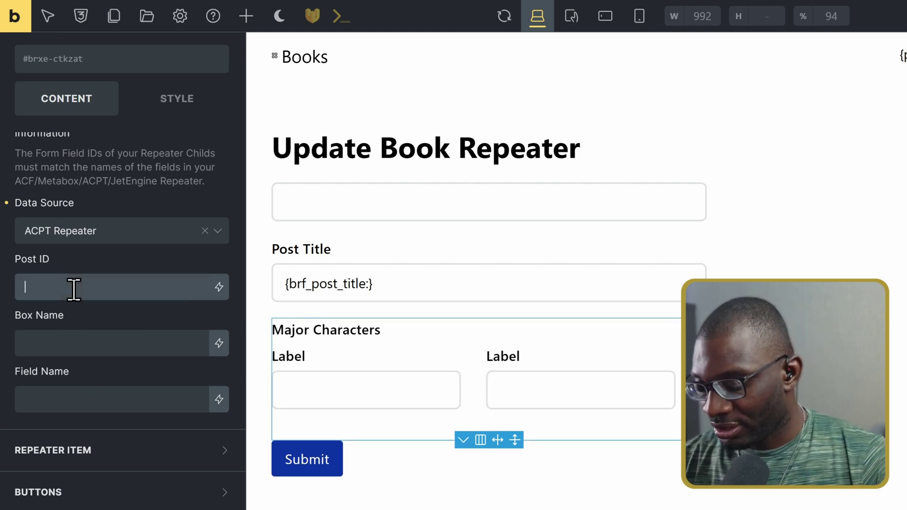
{"action": "type", "text": "{url_parameter:id}"}
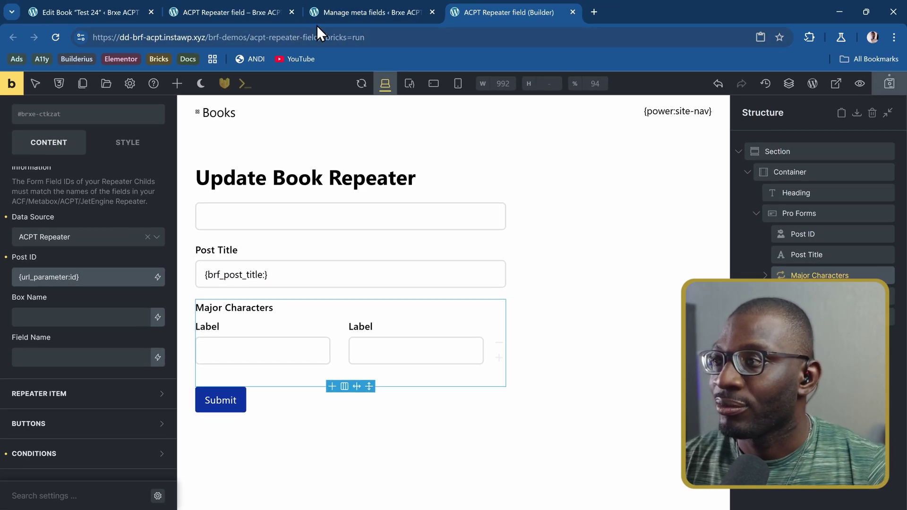
Step: Look up the meta box name in the ACPT books field group and enter book as the repeater's Box Name
{"action": "left_click", "coordinate": [335, 14]}
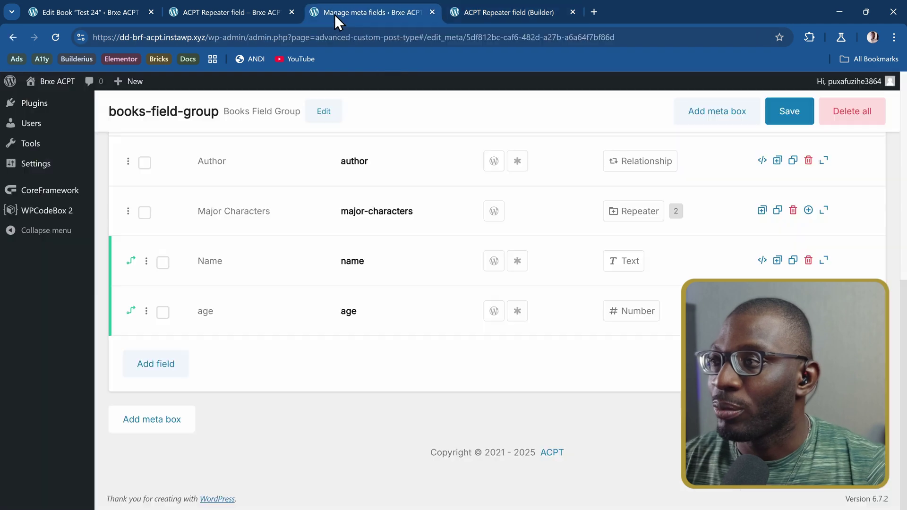
{"action": "scroll", "coordinate": [353, 208], "scroll_direction": "up", "scroll_amount": 8}
{"action": "scroll", "coordinate": [347, 216], "scroll_direction": "down", "scroll_amount": 1}
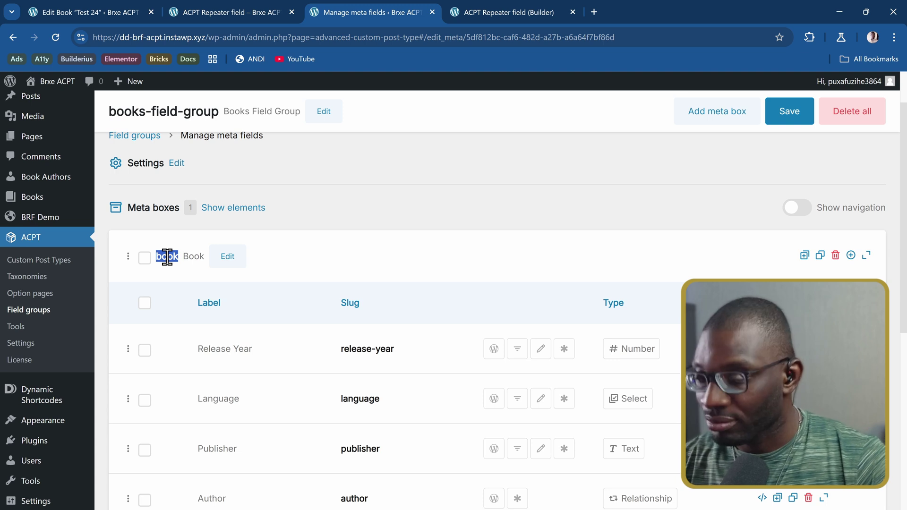
{"action": "left_click", "coordinate": [250, 10]}
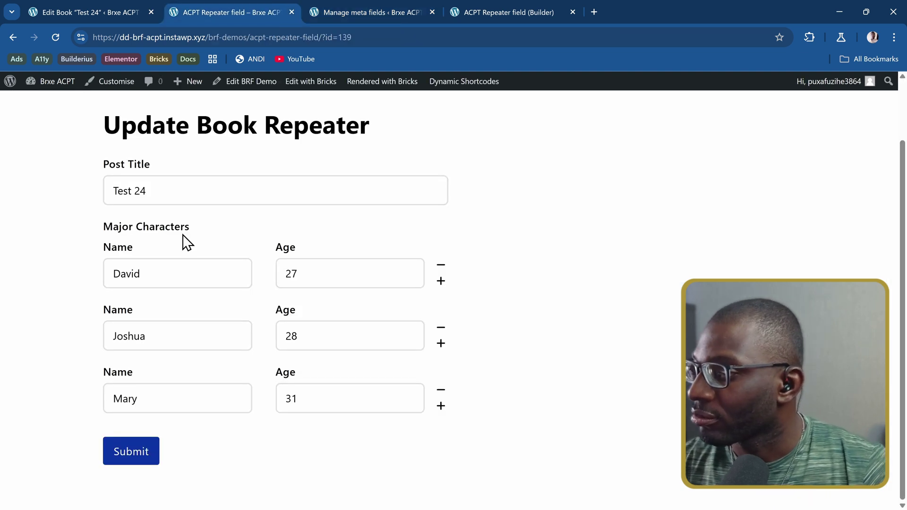
{"action": "left_click", "coordinate": [514, 19]}
{"action": "left_click", "coordinate": [101, 317]}
{"action": "type", "text": "book"}
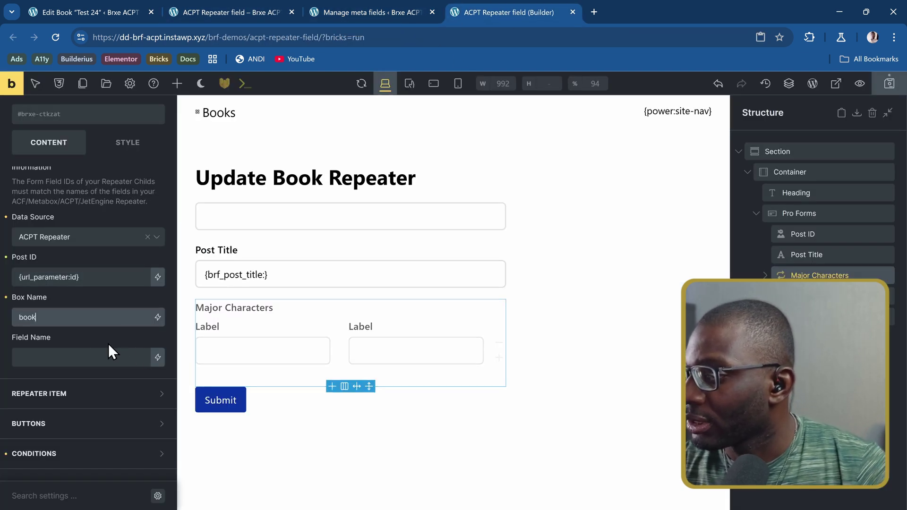
Step: Copy the Major Characters slug major-characters from the ACPT field group into the form repeater's Field Name
{"action": "left_click", "coordinate": [41, 357]}
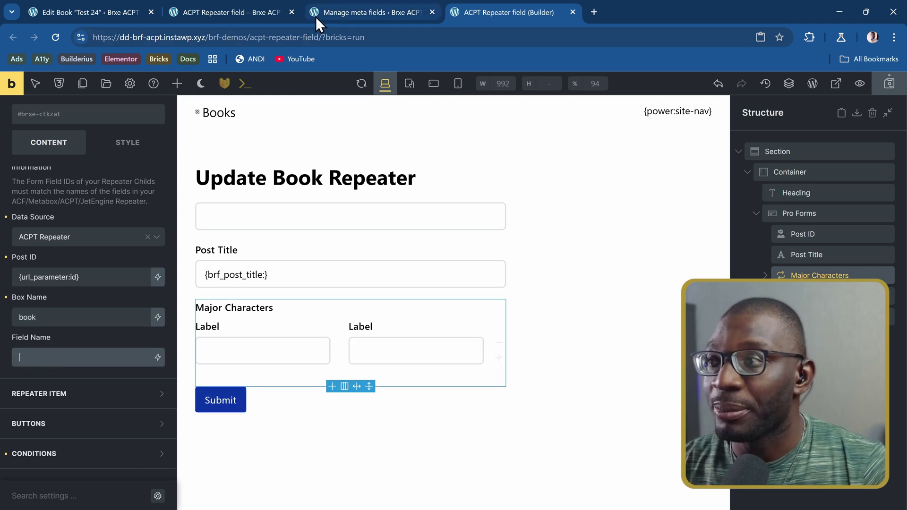
{"action": "left_click", "coordinate": [344, 15]}
{"action": "scroll", "coordinate": [378, 260], "scroll_direction": "down", "scroll_amount": 7}
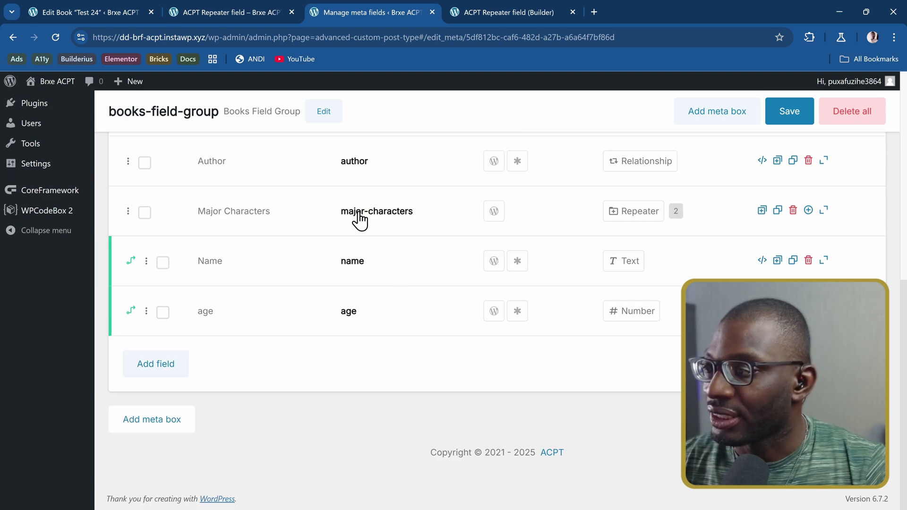
{"action": "left_click", "coordinate": [405, 214]}
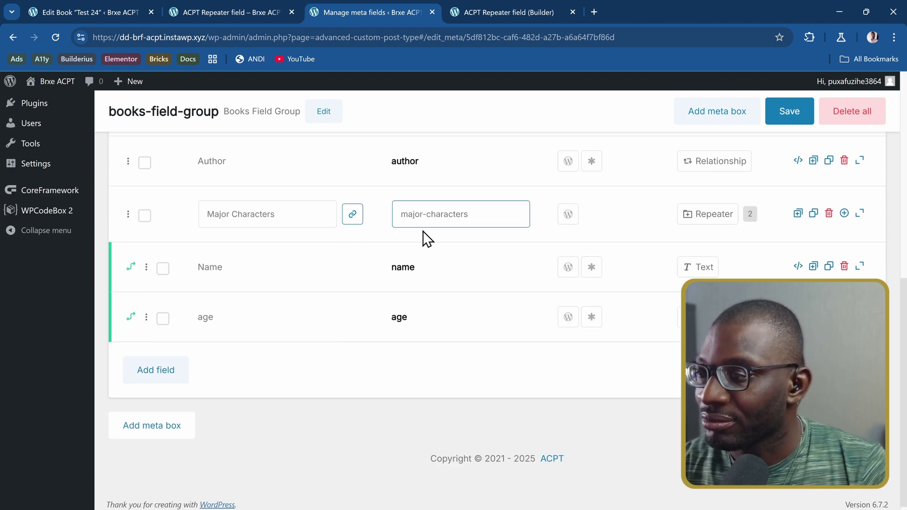
{"action": "triple_click", "coordinate": [454, 217]}
{"action": "key", "text": "ctrl+c"}
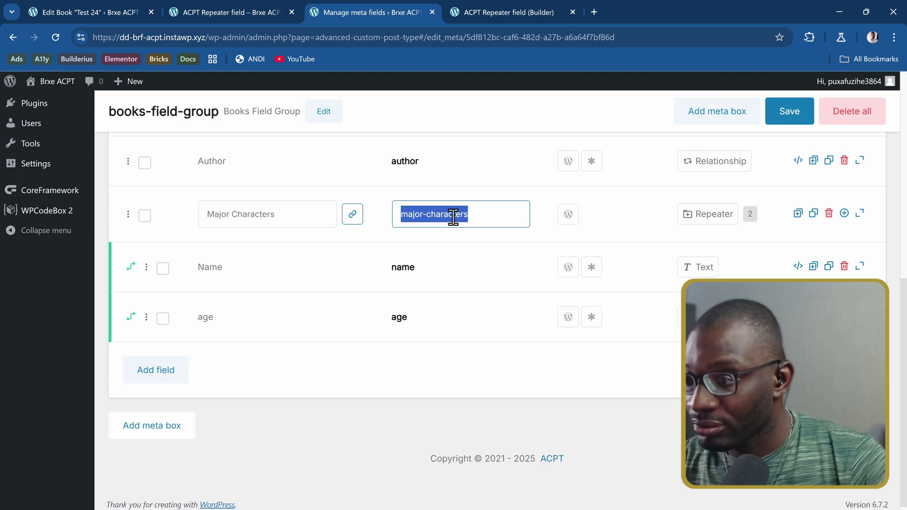
{"action": "left_click", "coordinate": [501, 11]}
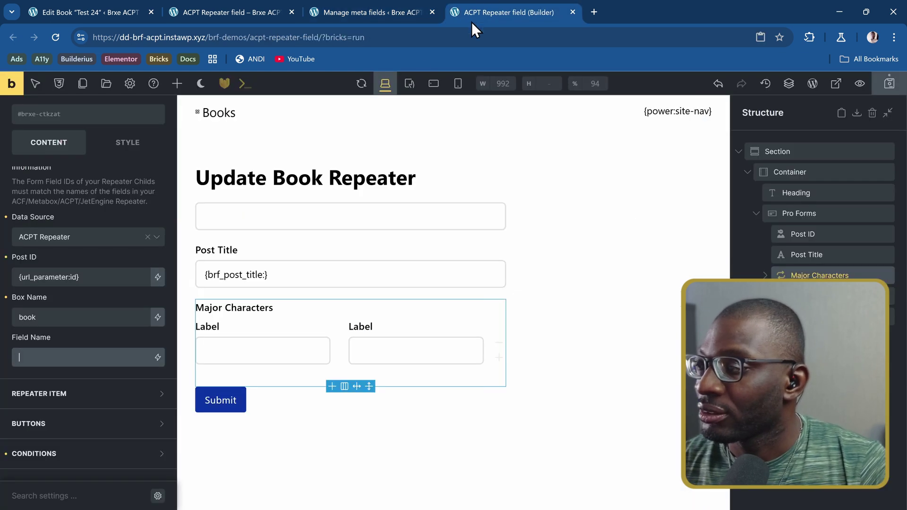
{"action": "left_click", "coordinate": [148, 355]}
{"action": "key", "text": "ctrl+v"}
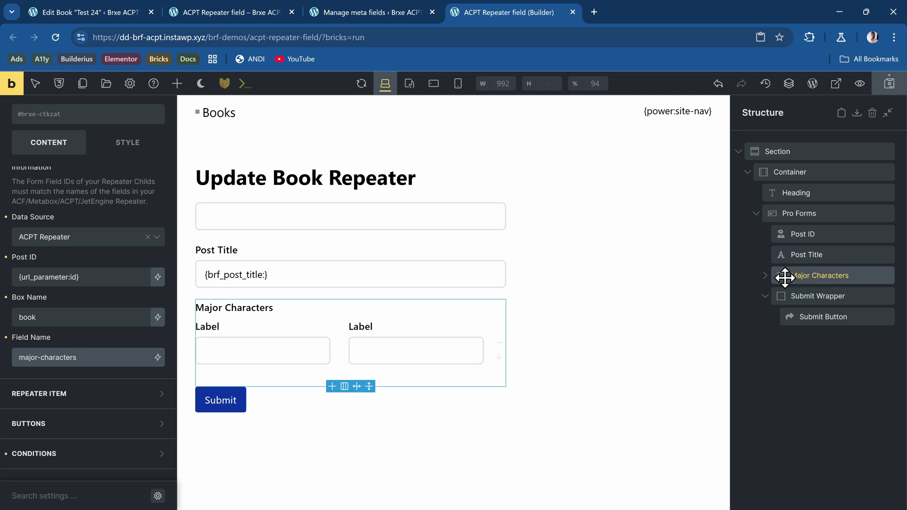
Step: Copy the name slug from the ACPT field group into the Custom ID of the repeater's Name field
{"action": "left_click", "coordinate": [765, 275]}
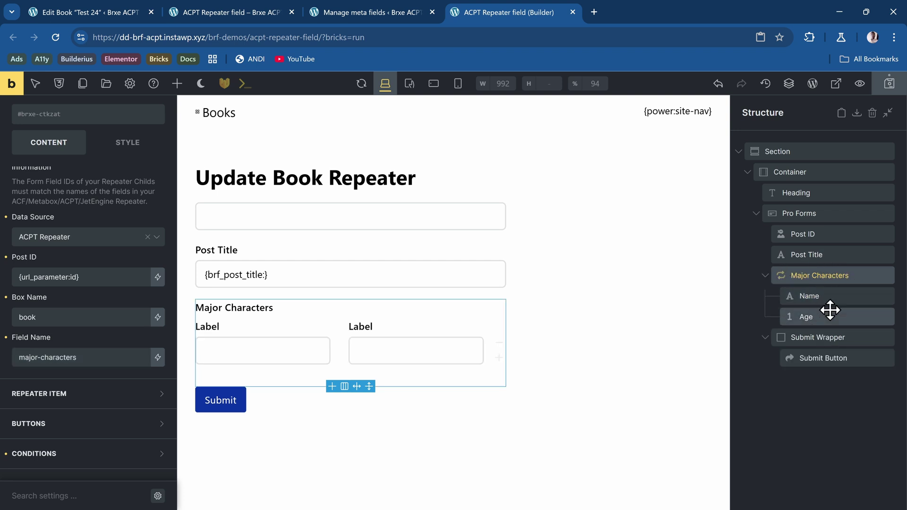
{"action": "left_click", "coordinate": [830, 296]}
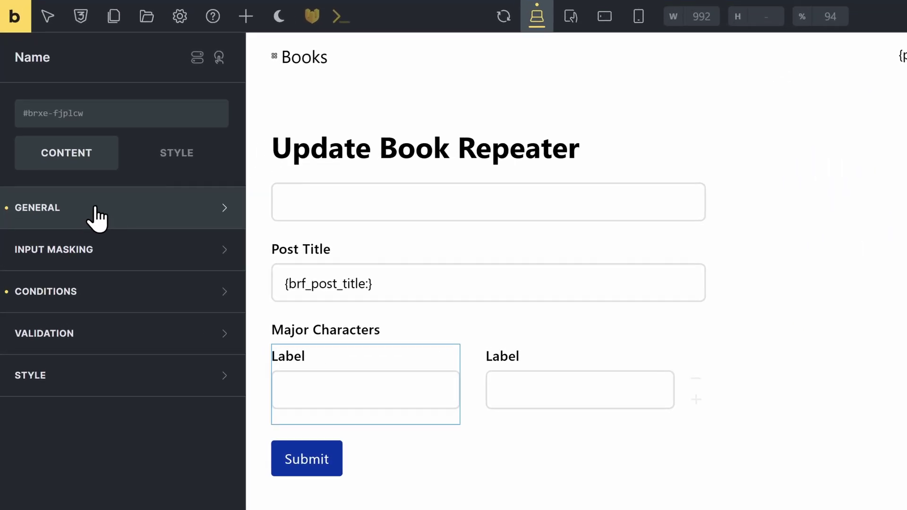
{"action": "left_click", "coordinate": [70, 228]}
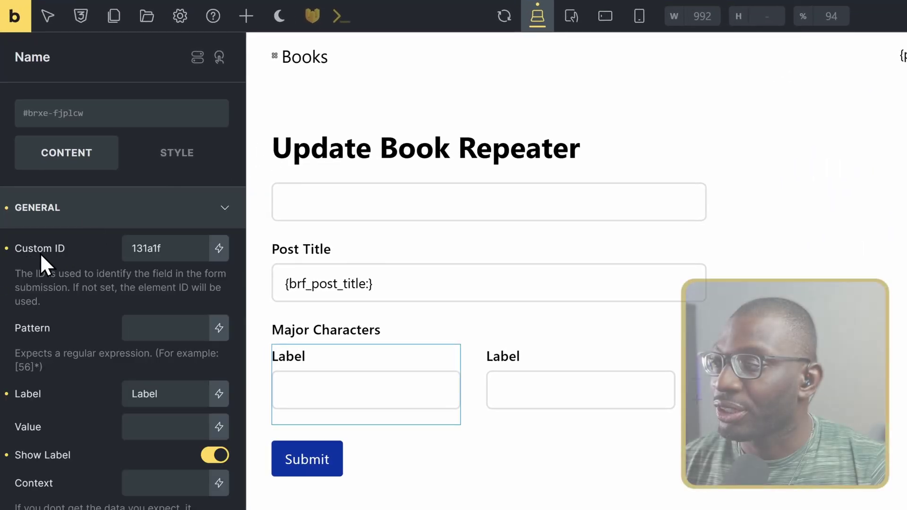
{"action": "double_click", "coordinate": [162, 249]}
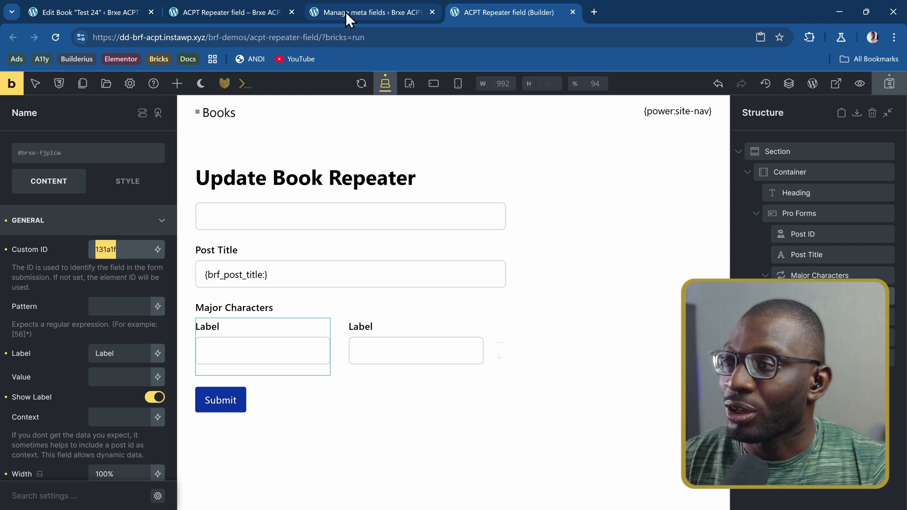
{"action": "left_click", "coordinate": [344, 12]}
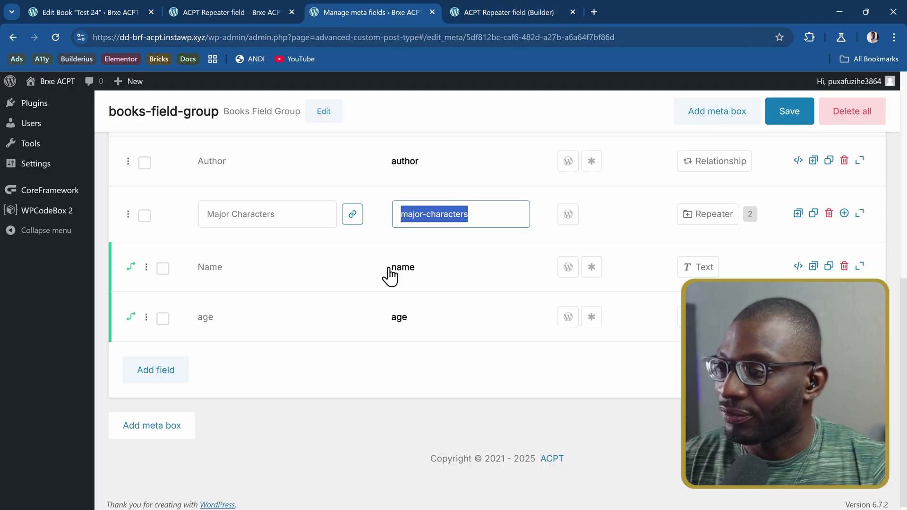
{"action": "left_click", "coordinate": [409, 273]}
{"action": "left_click", "coordinate": [357, 271]}
{"action": "double_click", "coordinate": [419, 259]}
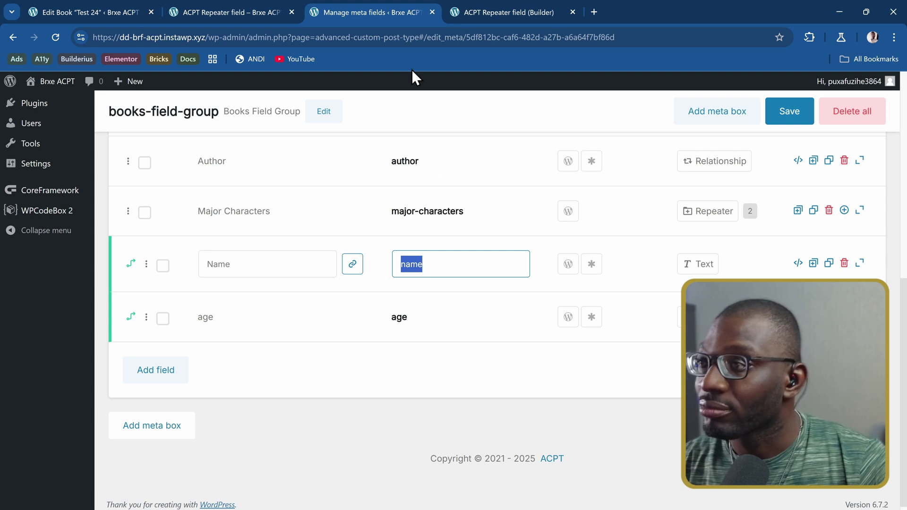
{"action": "left_click", "coordinate": [516, 10]}
{"action": "type", "text": "name"}
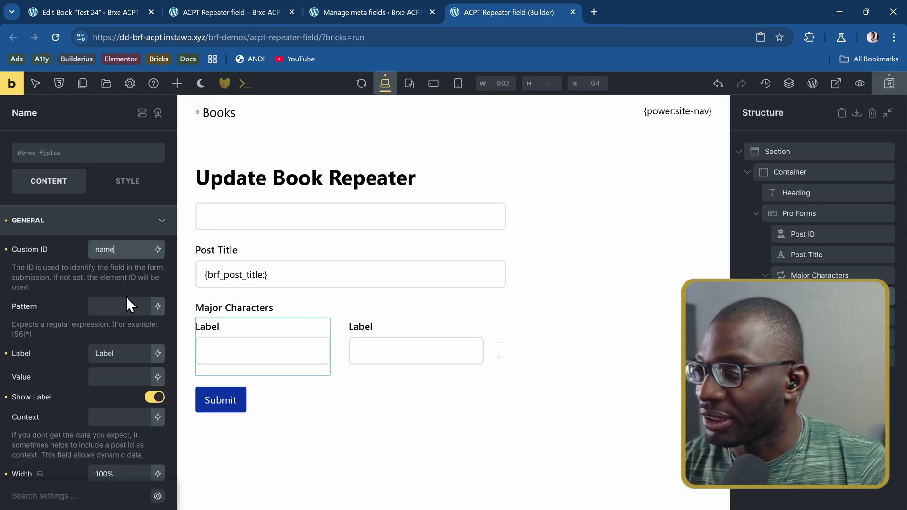
Step: Look up the age slug in the ACPT field group and set the repeater's Age field Custom ID to age
{"action": "left_click", "coordinate": [368, 14]}
{"action": "left_click", "coordinate": [399, 328]}
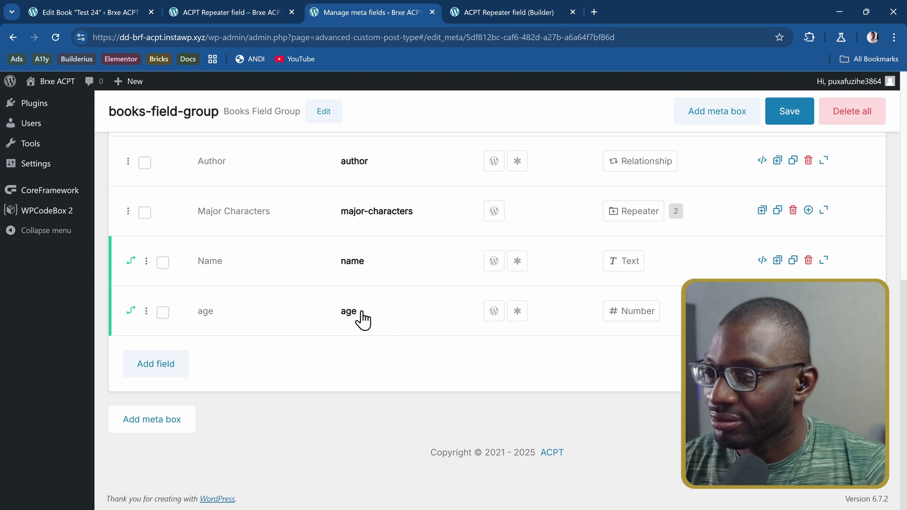
{"action": "left_click", "coordinate": [392, 315]}
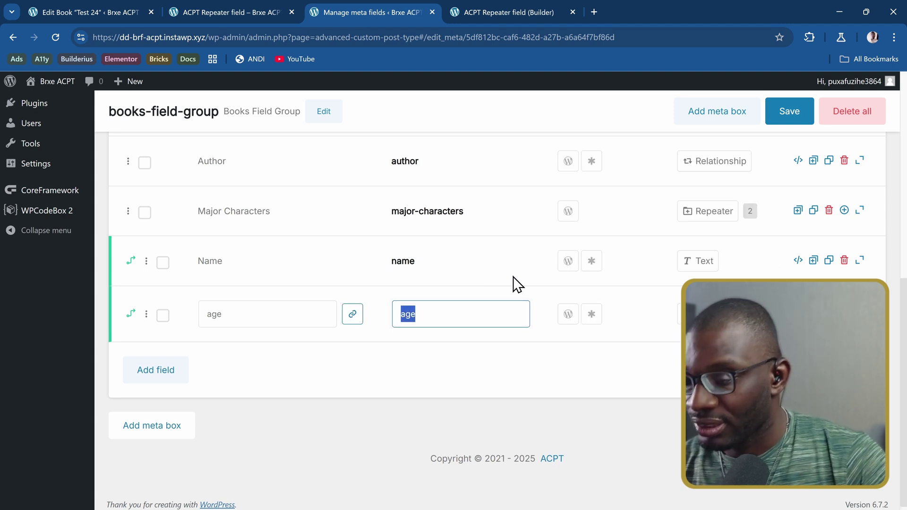
{"action": "mouse_move", "coordinate": [507, 6]}
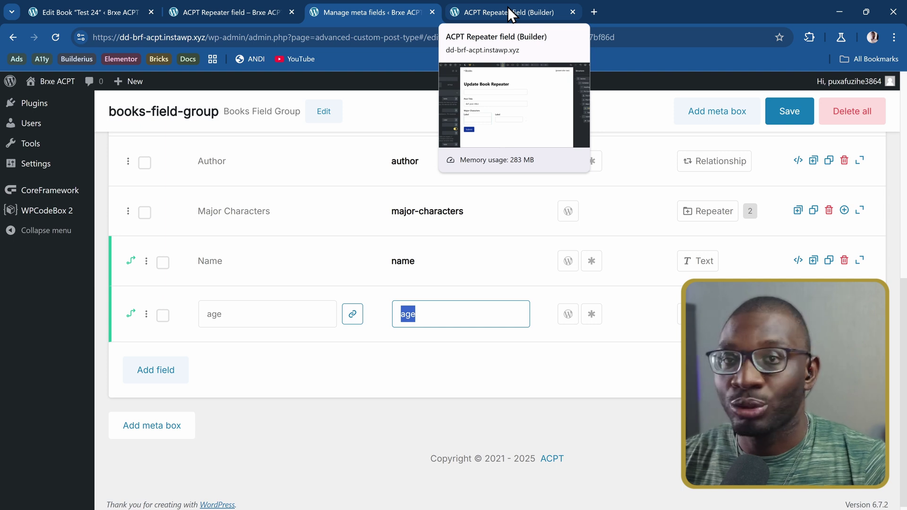
{"action": "left_click", "coordinate": [507, 7]}
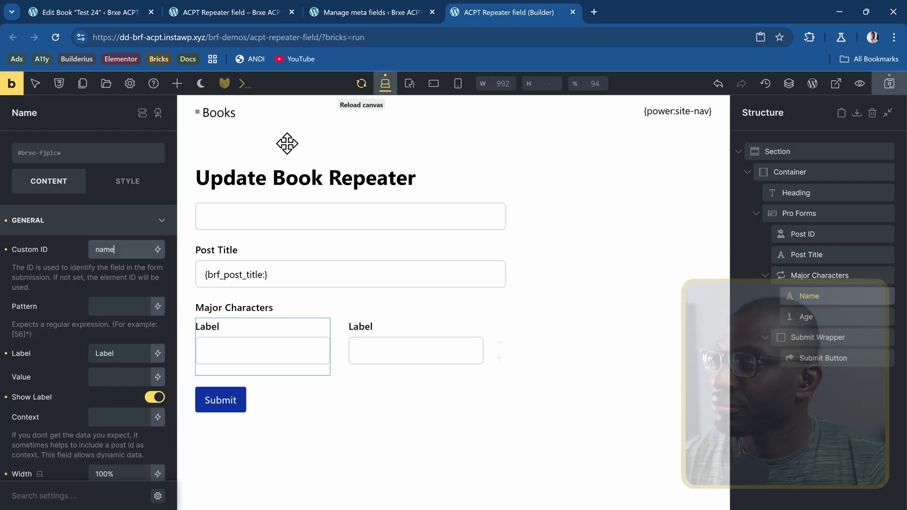
{"action": "left_click", "coordinate": [837, 319]}
{"action": "double_click", "coordinate": [112, 248]}
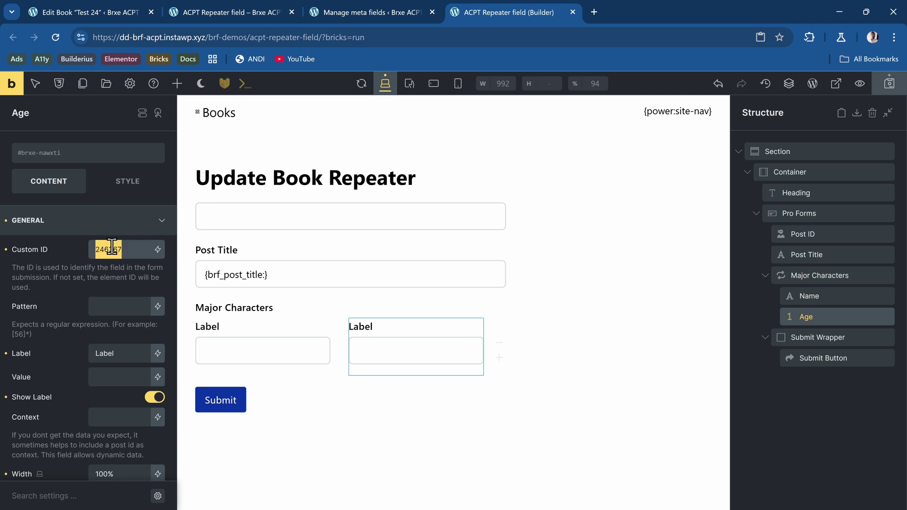
{"action": "type", "text": "age"}
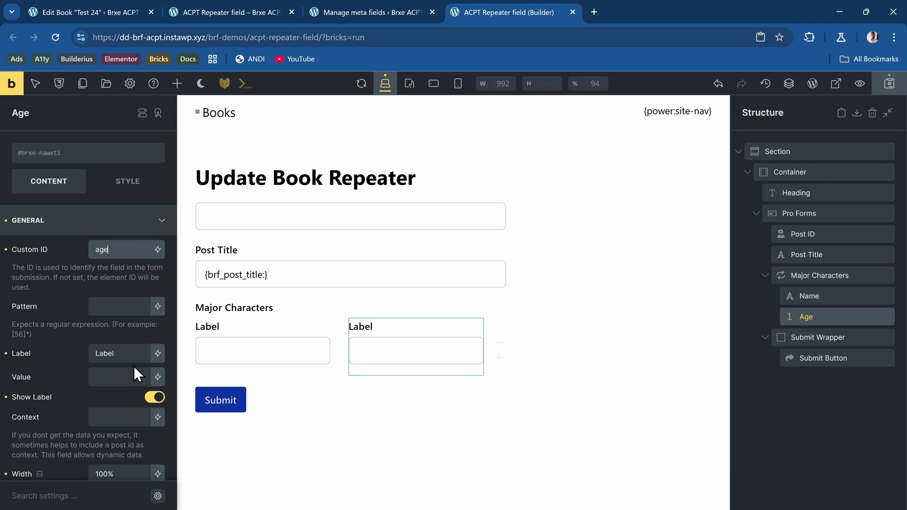
Step: Label the repeater's number field Age and its text field Name, and save the page
{"action": "double_click", "coordinate": [118, 358]}
{"action": "type", "text": "Age"}
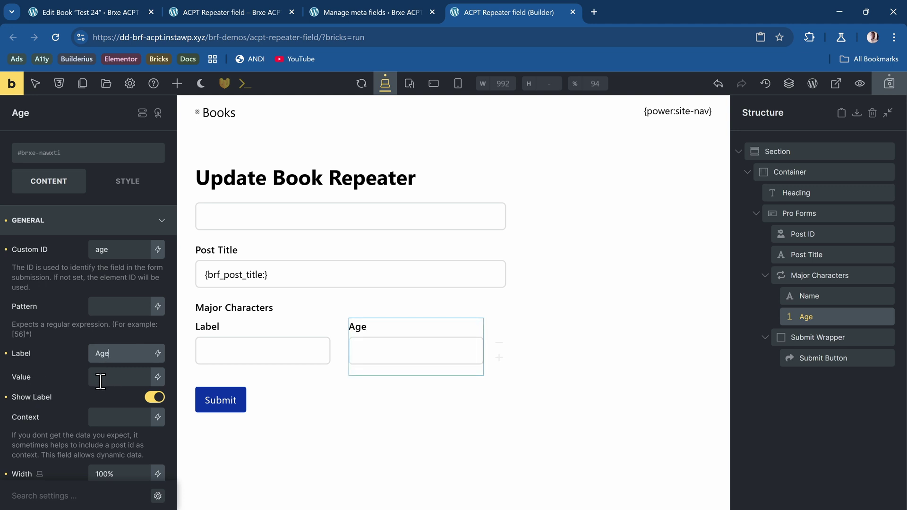
{"action": "left_click", "coordinate": [832, 297]}
{"action": "double_click", "coordinate": [132, 359]}
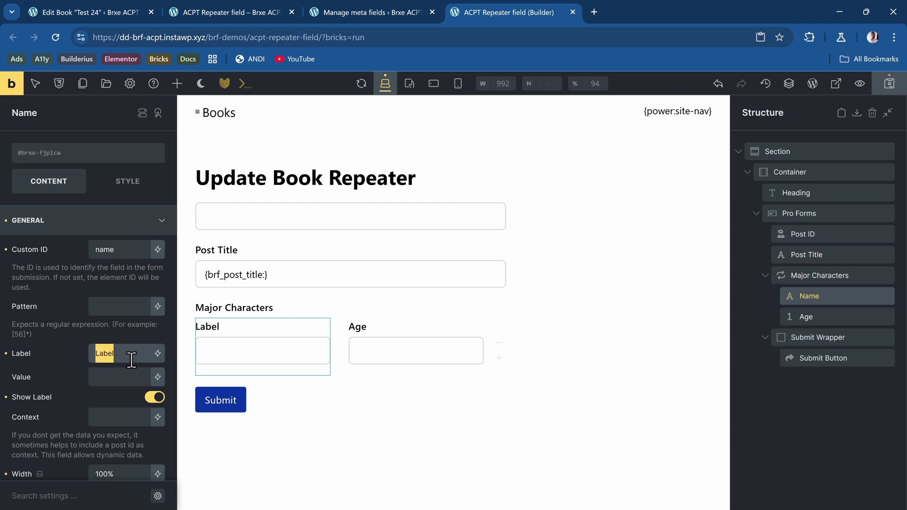
{"action": "type", "text": "Name"}
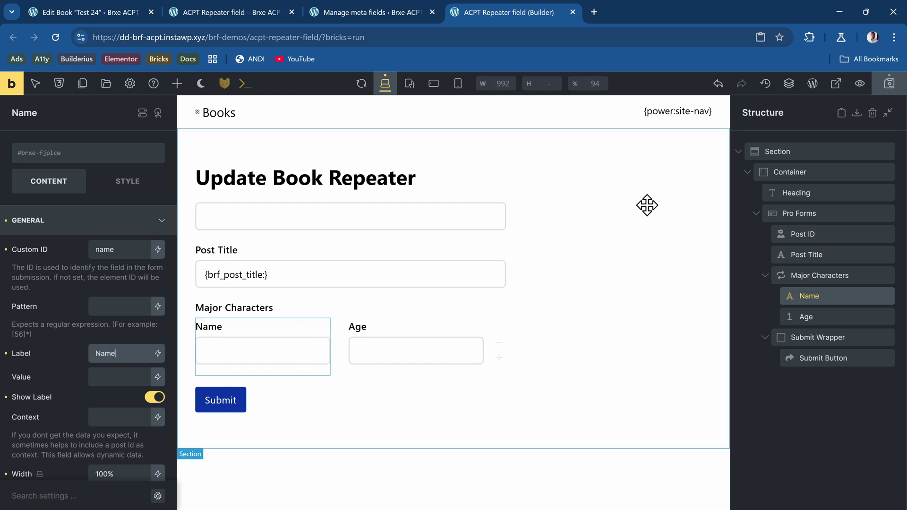
{"action": "left_click", "coordinate": [892, 91]}
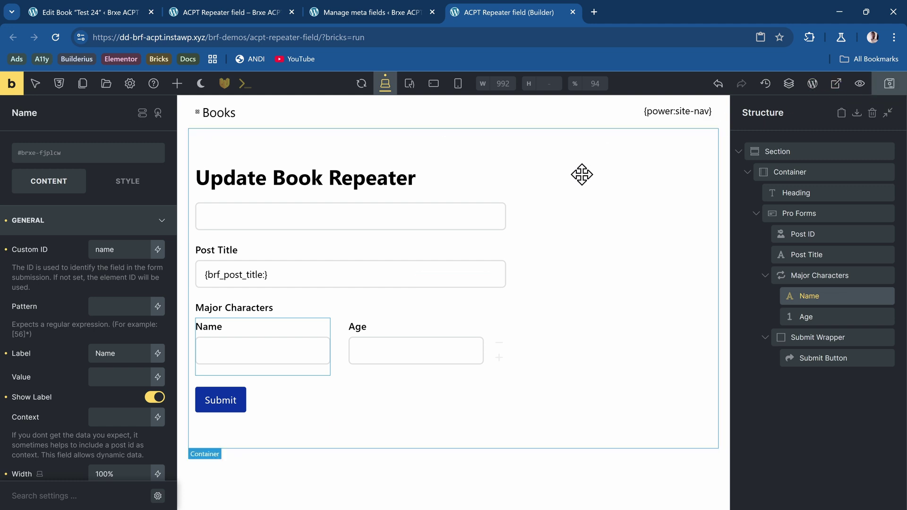
Step: Preview the form on the front end and load it with the URL parameter id=139
{"action": "left_click", "coordinate": [8, 86]}
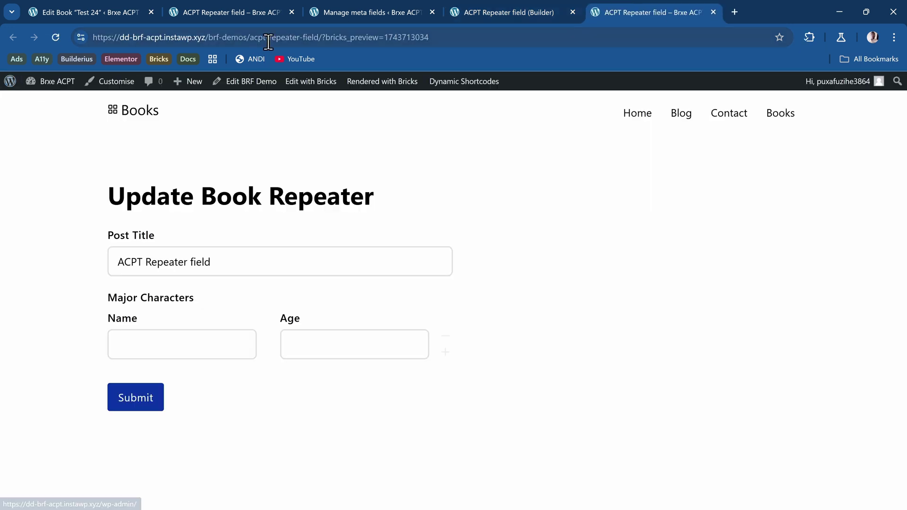
{"action": "left_click_drag", "start_coordinate": [437, 37], "coordinate": [329, 60]}
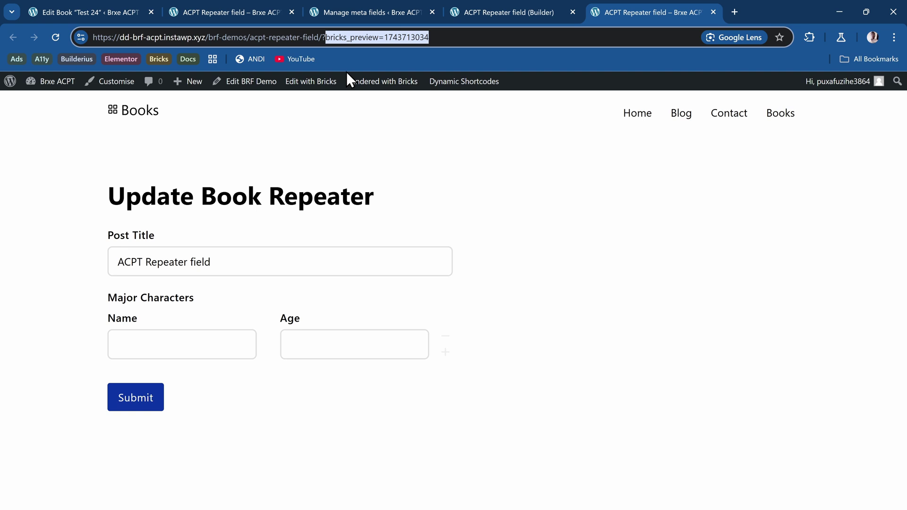
{"action": "type", "text": "id"}
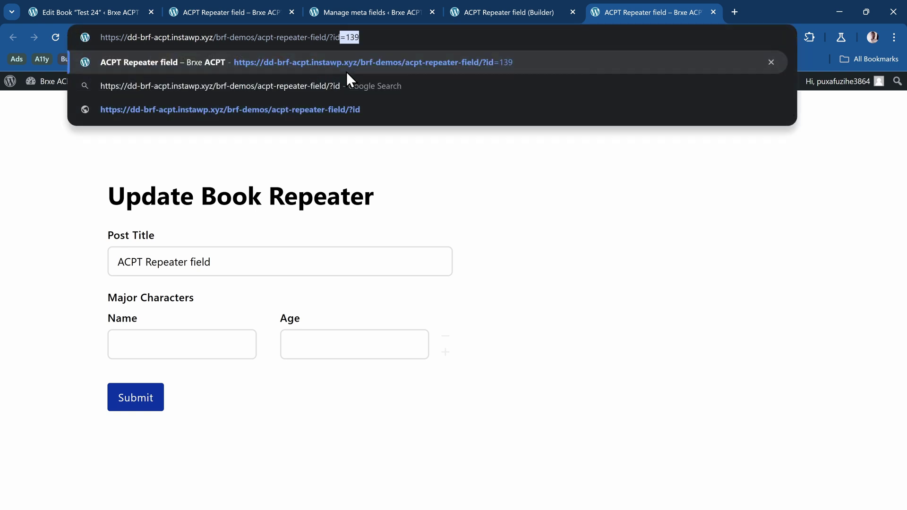
{"action": "type", "text": "=139"}
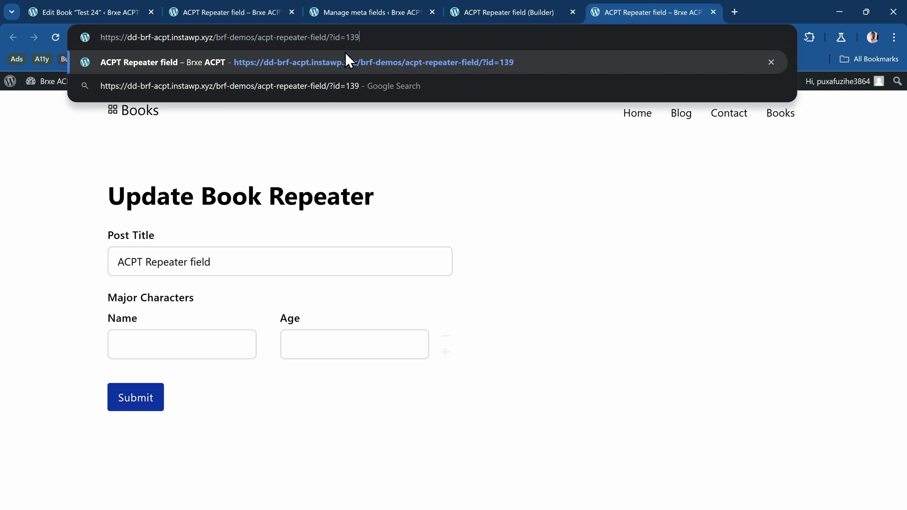
{"action": "key", "text": "Return"}
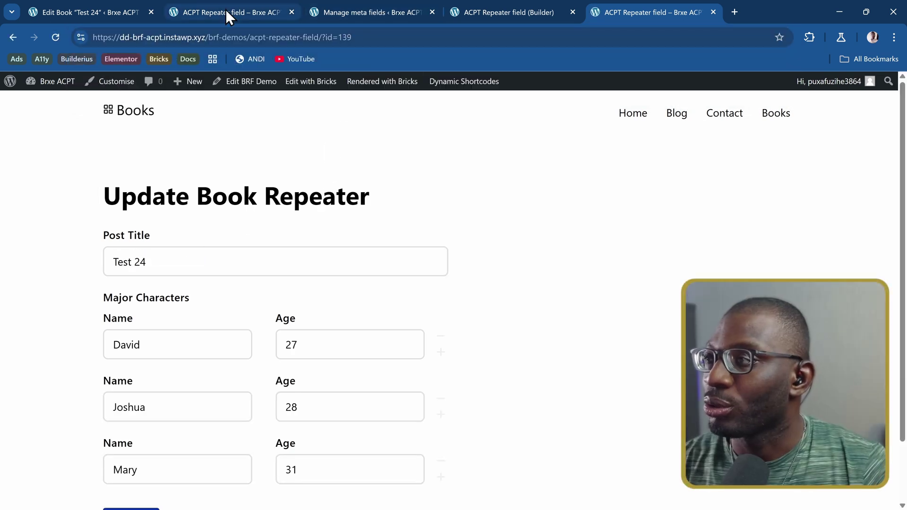
Step: Compare the Major Characters entries in the Test 24 book editor with those loaded in the front-end form
{"action": "left_click", "coordinate": [90, 10]}
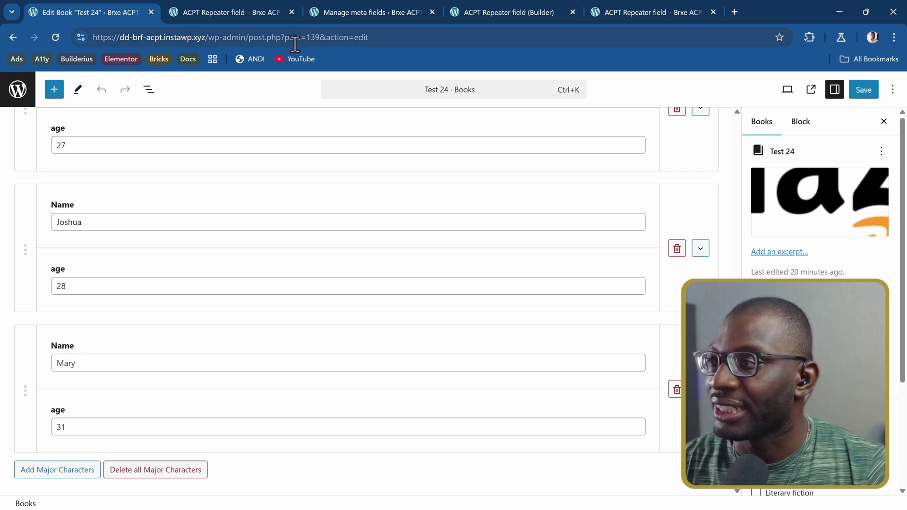
{"action": "left_click", "coordinate": [632, 11]}
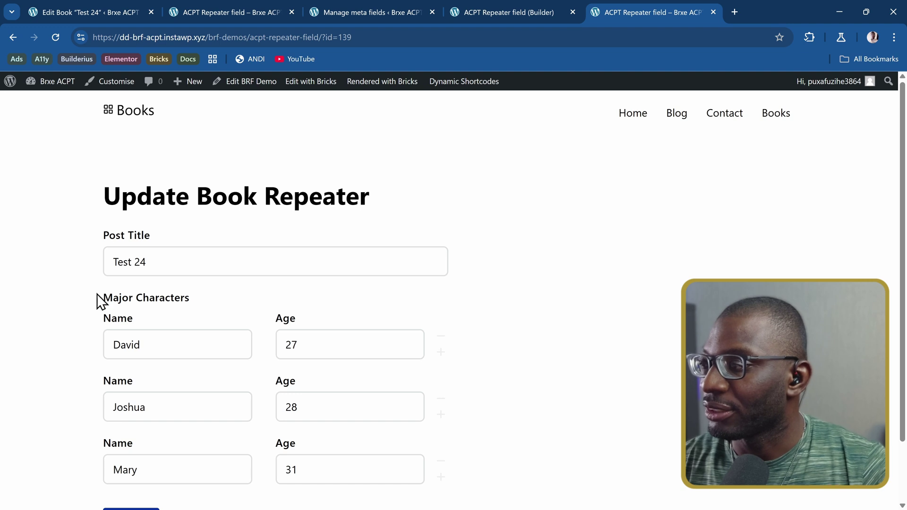
{"action": "scroll", "coordinate": [265, 366], "scroll_direction": "down", "scroll_amount": 2}
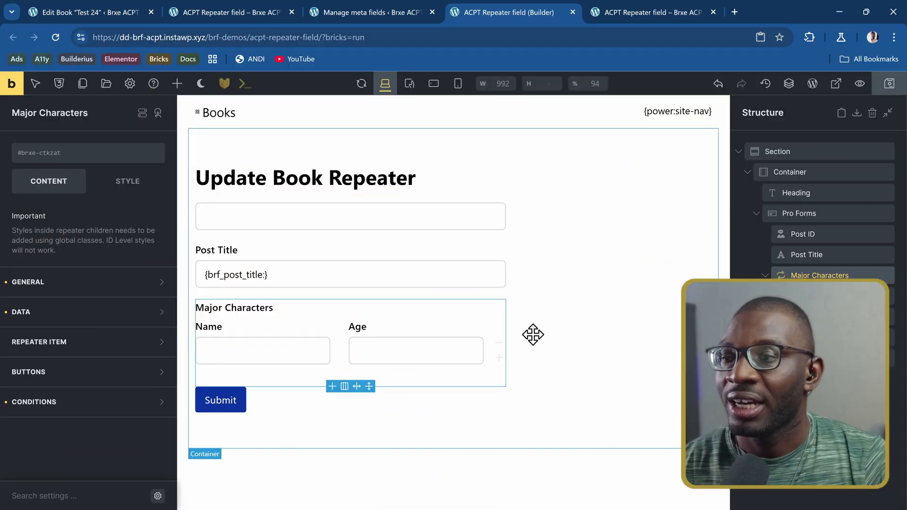
Step: Replace the Email action of the Pro Forms element with Update Post Meta in the builder
{"action": "left_click", "coordinate": [811, 215]}
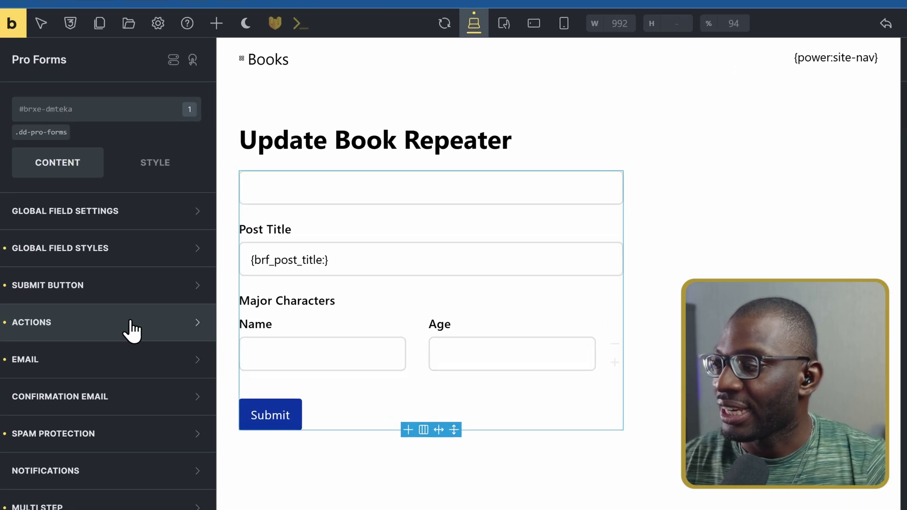
{"action": "left_click", "coordinate": [112, 327]}
{"action": "scroll", "coordinate": [151, 327], "scroll_direction": "down", "scroll_amount": 3}
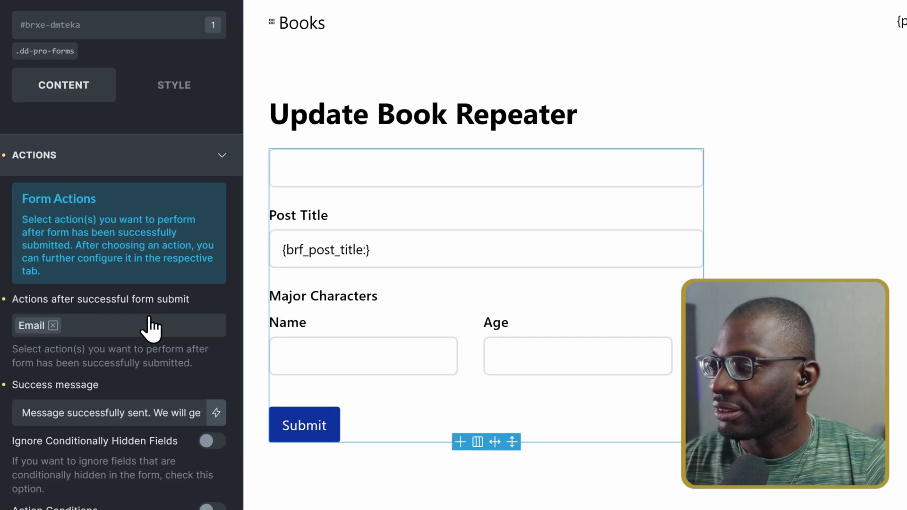
{"action": "left_click", "coordinate": [53, 326]}
{"action": "left_click", "coordinate": [69, 326]}
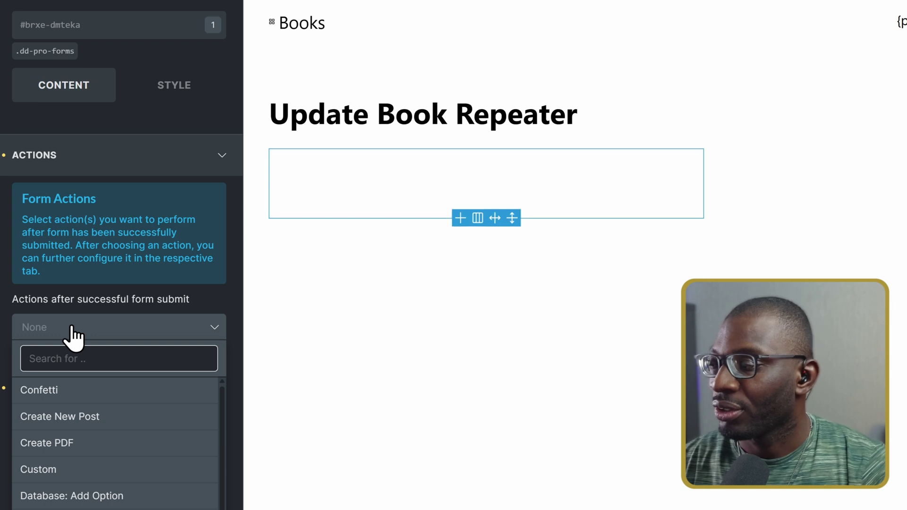
{"action": "type", "text": "update post"}
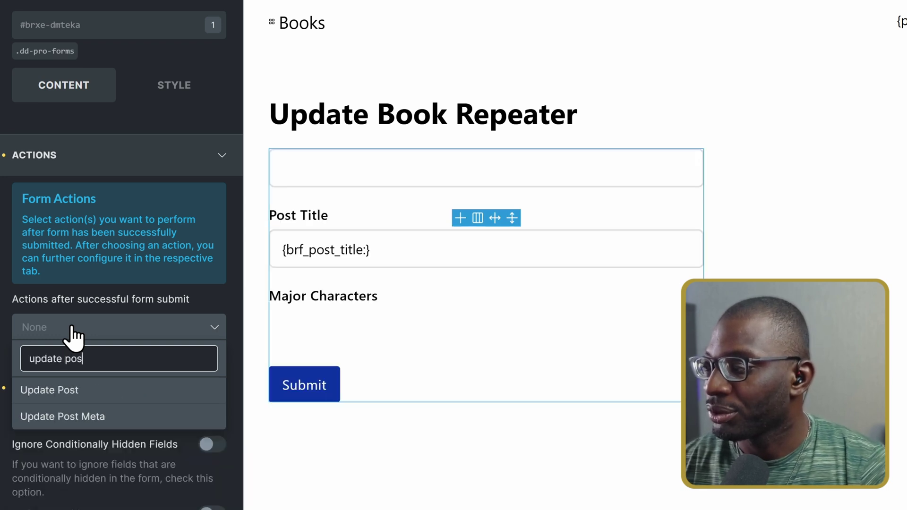
{"action": "left_click", "coordinate": [121, 391]}
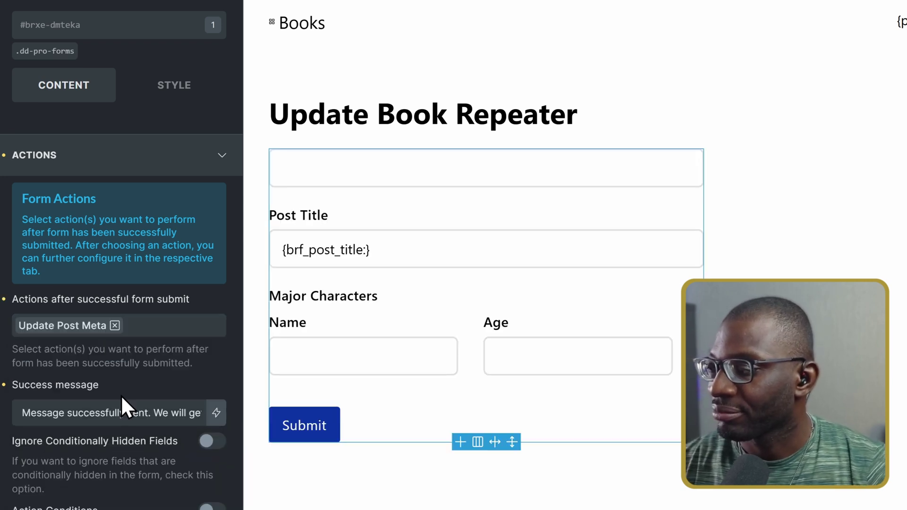
{"action": "scroll", "coordinate": [137, 368], "scroll_direction": "down", "scroll_amount": 2}
{"action": "scroll", "coordinate": [142, 307], "scroll_direction": "up", "scroll_amount": 4}
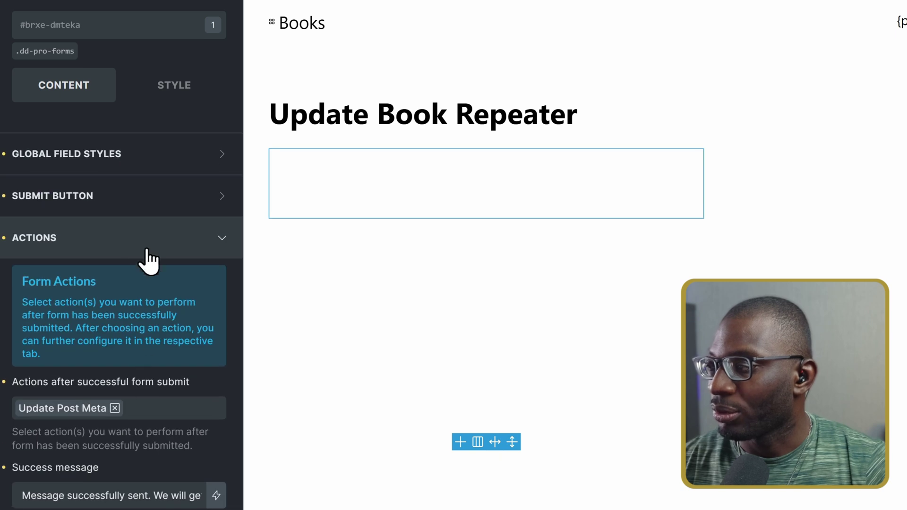
Step: Set the source of the form's Update Post Meta action to ACPT
{"action": "left_click", "coordinate": [134, 251]}
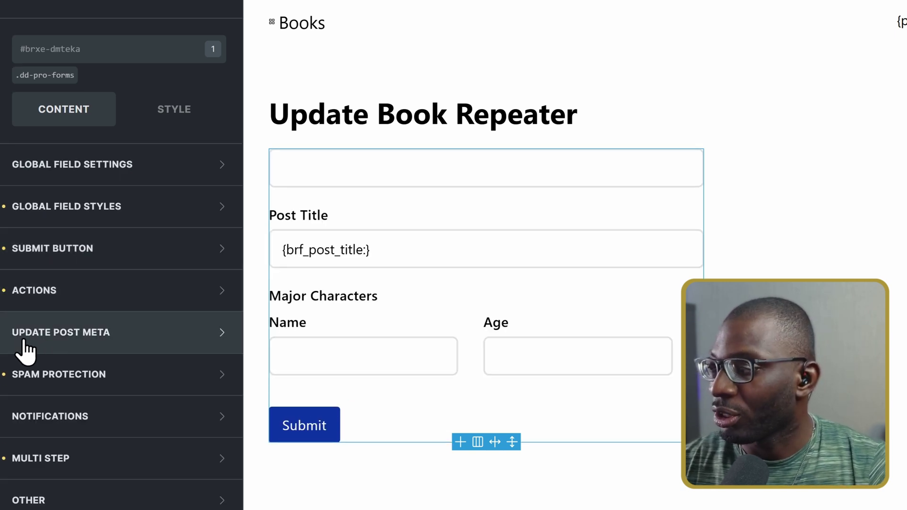
{"action": "left_click", "coordinate": [124, 334]}
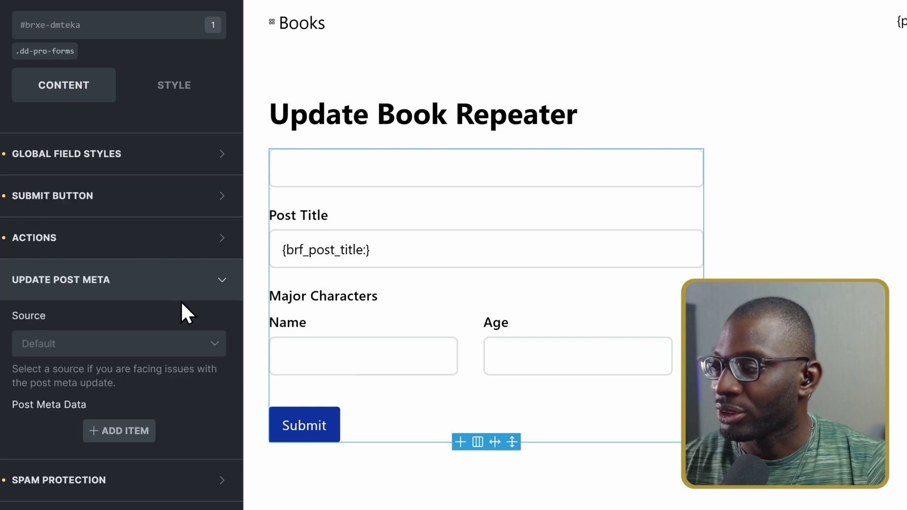
{"action": "left_click", "coordinate": [55, 350]}
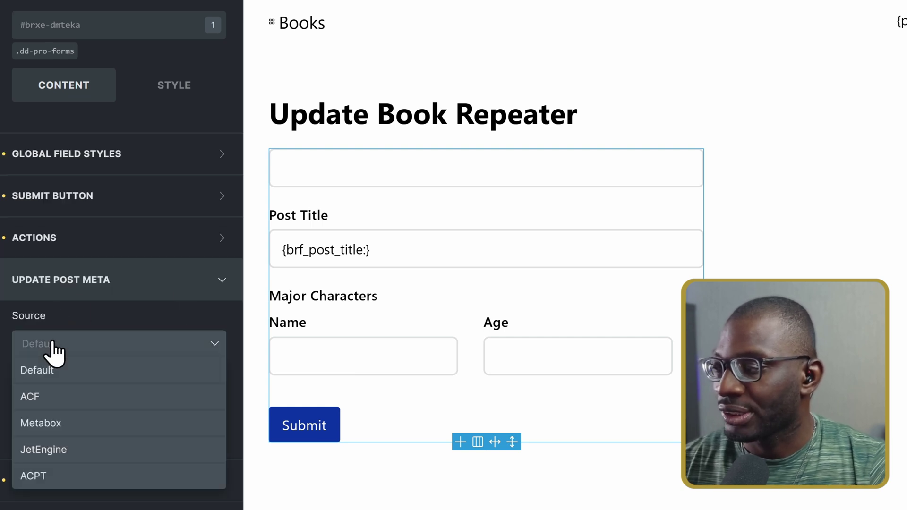
{"action": "left_click", "coordinate": [75, 476]}
{"action": "scroll", "coordinate": [132, 345], "scroll_direction": "down", "scroll_amount": 2}
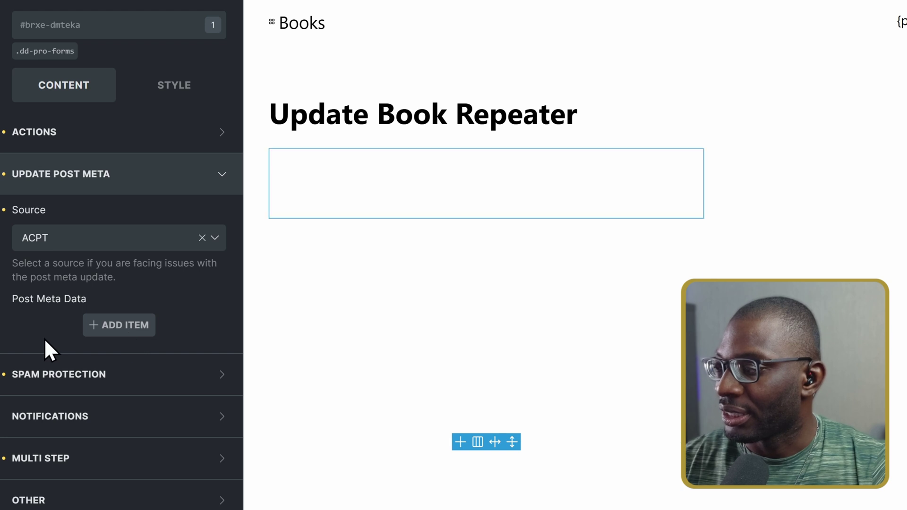
Step: Add a post meta data item to the Update Post Meta action and set its Post ID to the form field {{my_post_id}}
{"action": "left_click", "coordinate": [108, 326]}
{"action": "scroll", "coordinate": [158, 302], "scroll_direction": "down", "scroll_amount": 3}
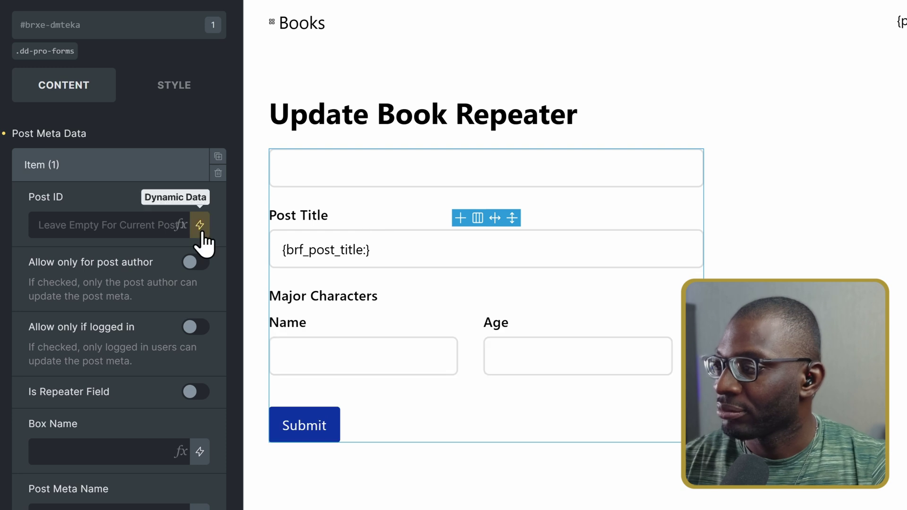
{"action": "left_click", "coordinate": [181, 226]}
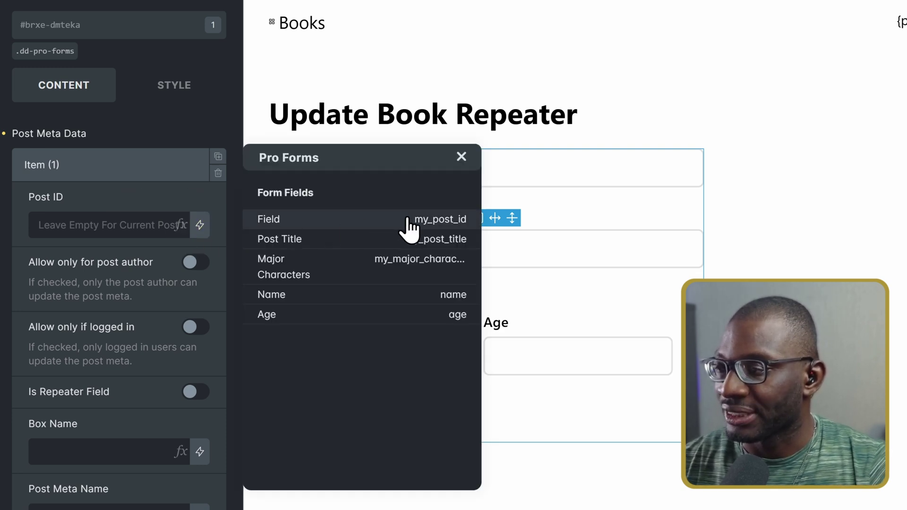
{"action": "left_click", "coordinate": [432, 220]}
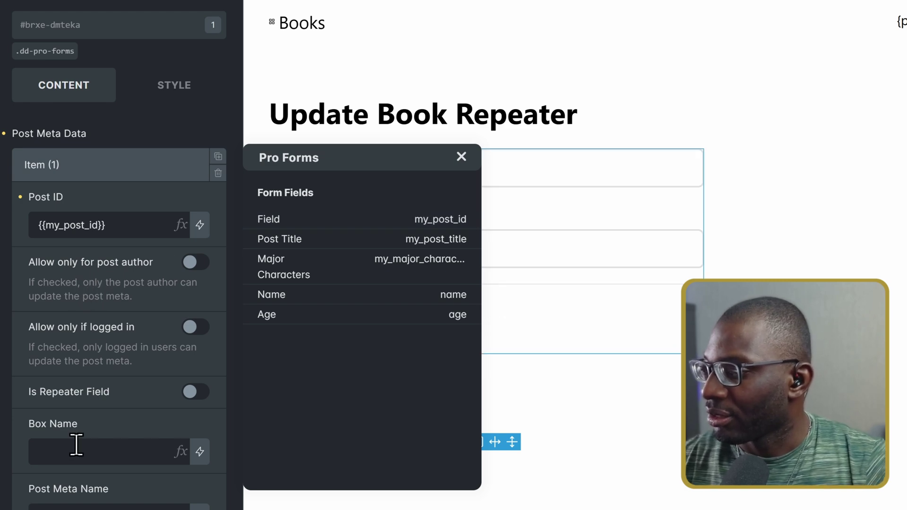
Step: Copy the meta box name from the ACPT books-field-group and set the item's Box Name to book
{"action": "scroll", "coordinate": [92, 404], "scroll_direction": "down", "scroll_amount": 3}
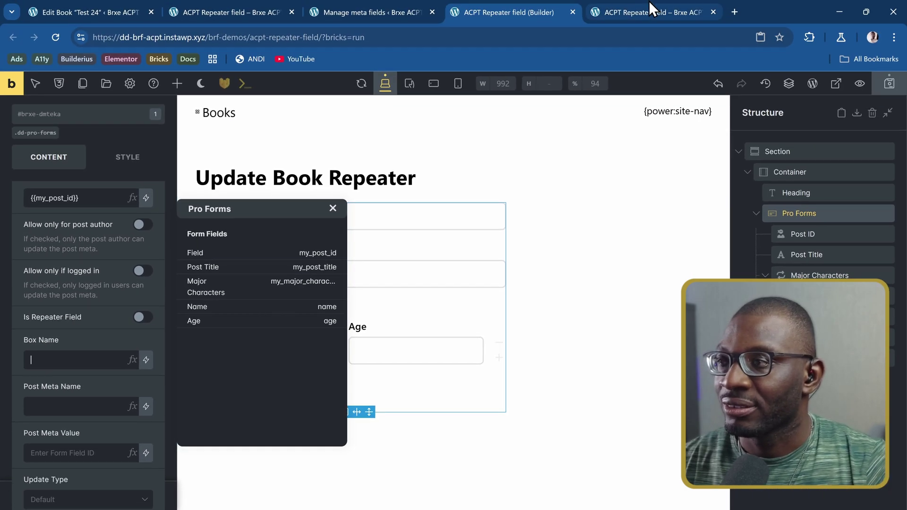
{"action": "left_click", "coordinate": [356, 10]}
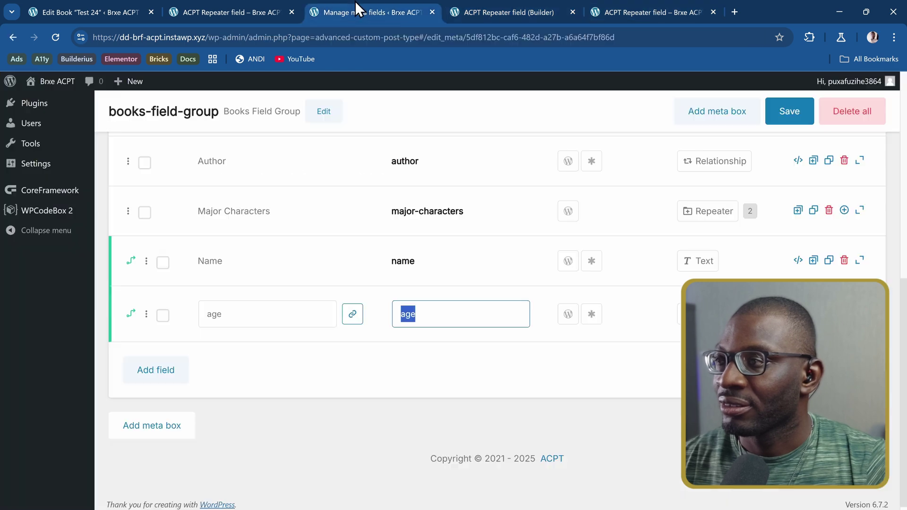
{"action": "scroll", "coordinate": [352, 217], "scroll_direction": "up", "scroll_amount": 8}
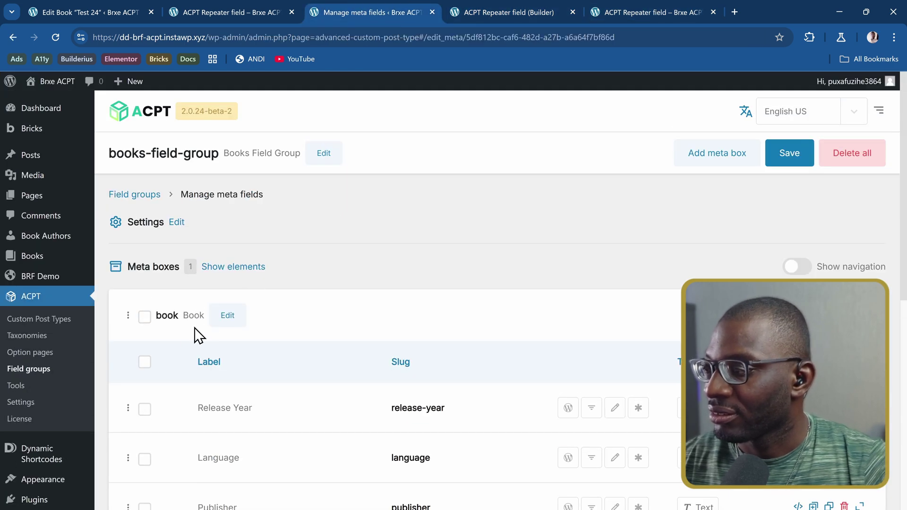
{"action": "double_click", "coordinate": [164, 315]}
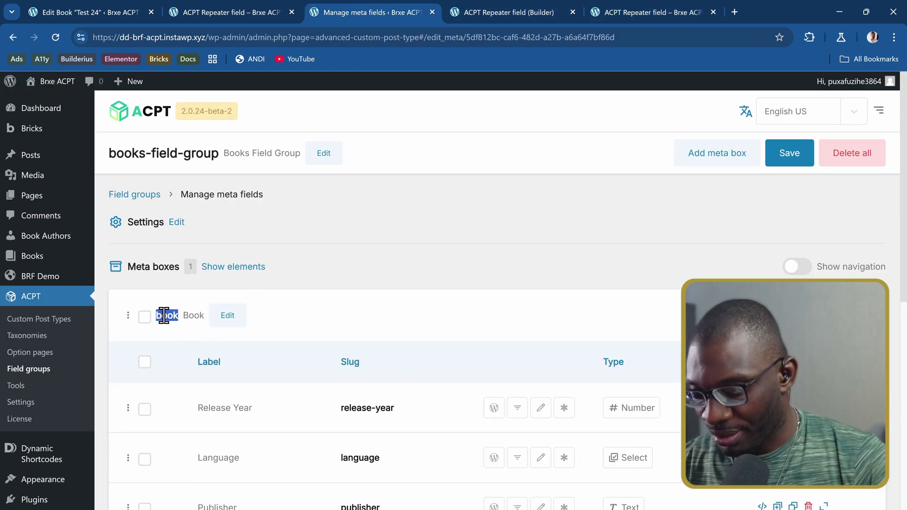
{"action": "left_click", "coordinate": [515, 3]}
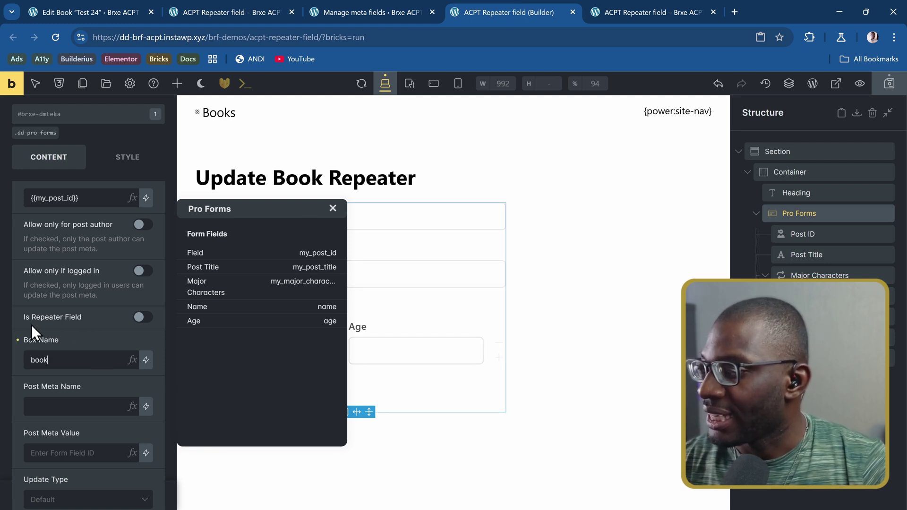
Step: Mark the post meta item as a repeater field and set its repeater action to Update Rows (Pro Forms Repeater)
{"action": "left_click", "coordinate": [139, 319]}
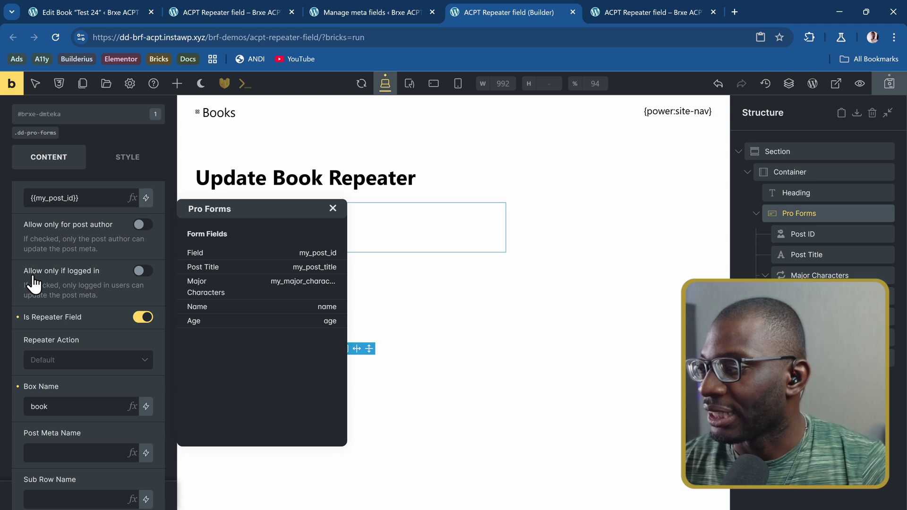
{"action": "left_click", "coordinate": [142, 271]}
{"action": "scroll", "coordinate": [94, 283], "scroll_direction": "down", "scroll_amount": 3}
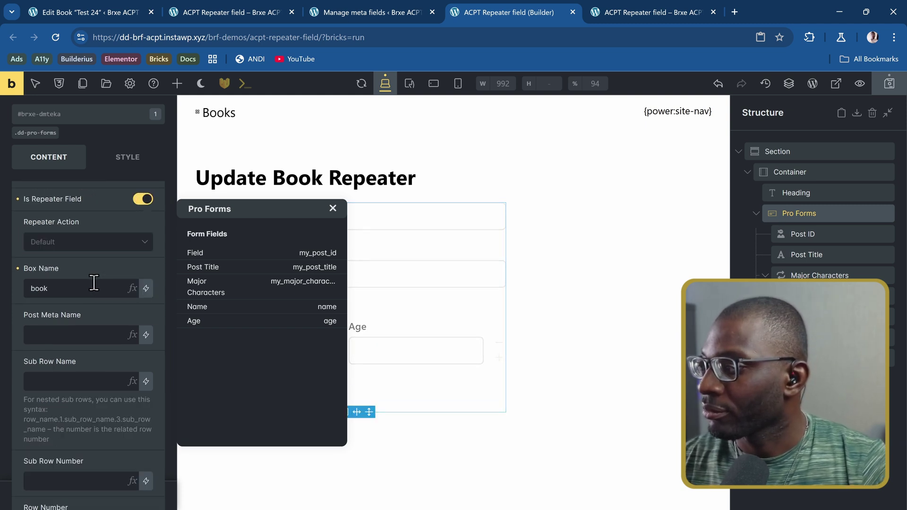
{"action": "left_click", "coordinate": [64, 243]}
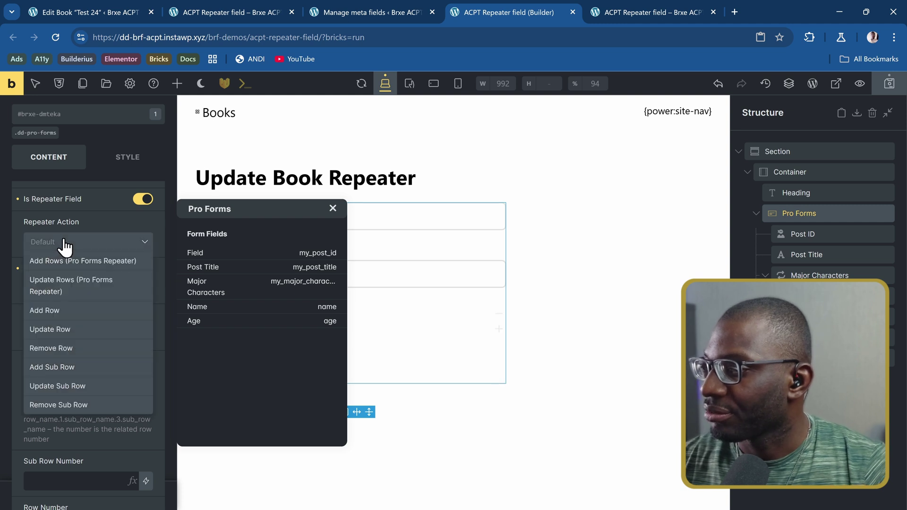
{"action": "left_click", "coordinate": [69, 294]}
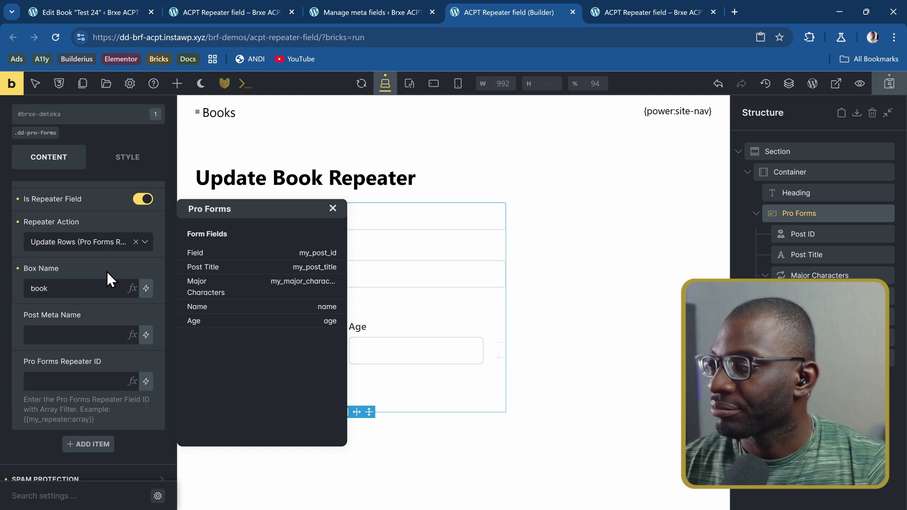
Step: Copy the Major Characters repeater's slug from the ACPT field group and set the item's Post Meta Name to major-characters
{"action": "scroll", "coordinate": [91, 266], "scroll_direction": "down", "scroll_amount": 1}
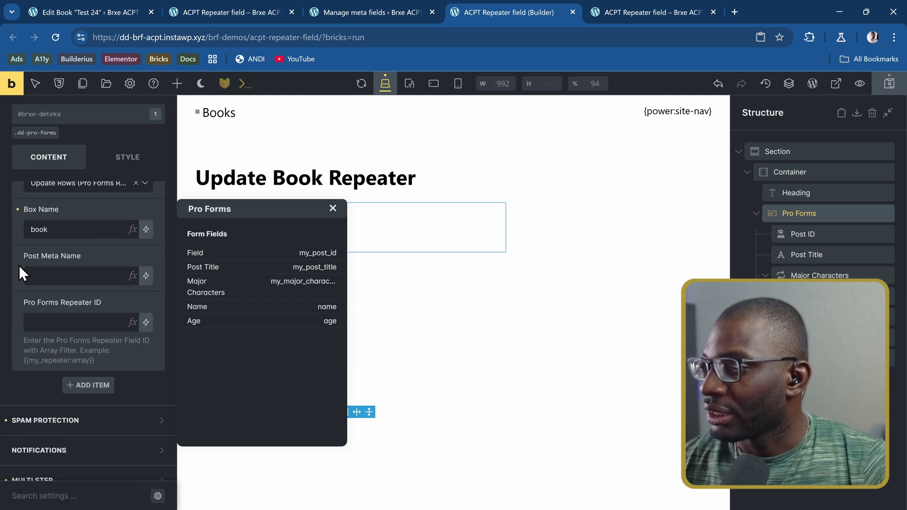
{"action": "left_click", "coordinate": [81, 275]}
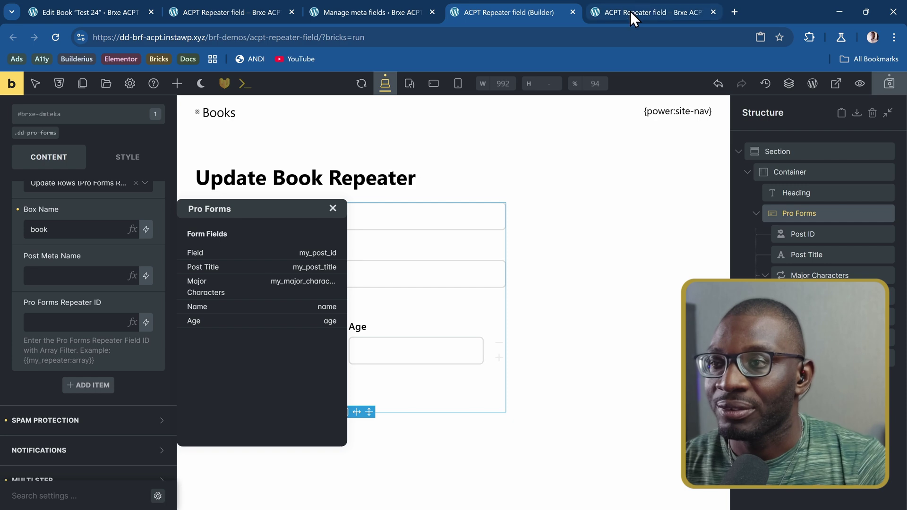
{"action": "left_click", "coordinate": [403, 7]}
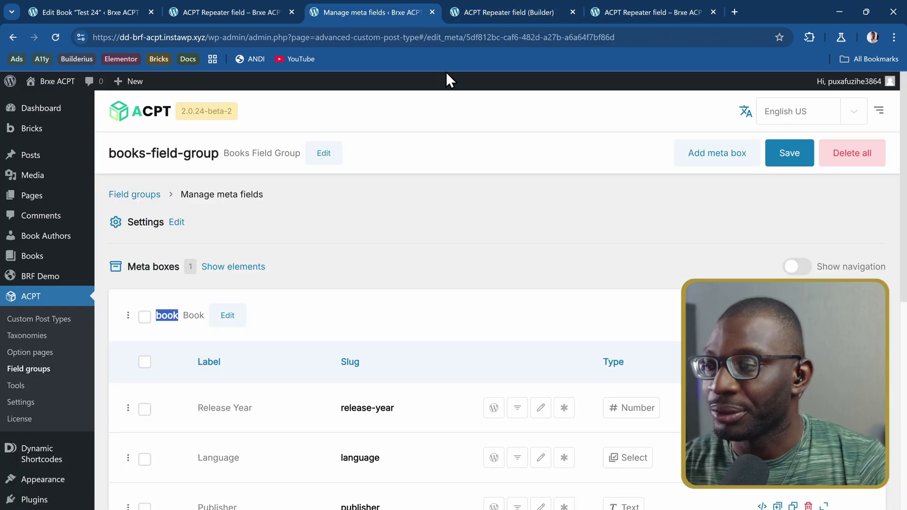
{"action": "scroll", "coordinate": [388, 220], "scroll_direction": "down", "scroll_amount": 10}
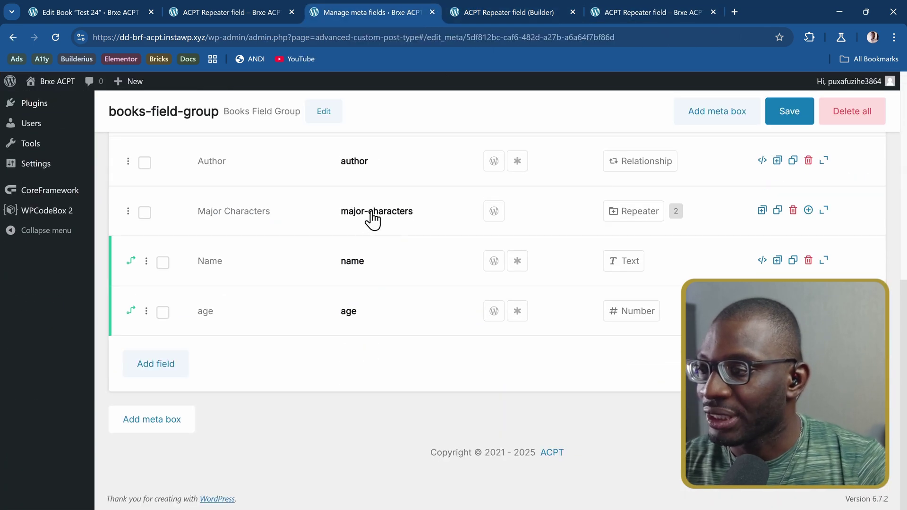
{"action": "left_click", "coordinate": [370, 217]}
{"action": "triple_click", "coordinate": [428, 214]}
{"action": "key", "text": "ctrl+c"}
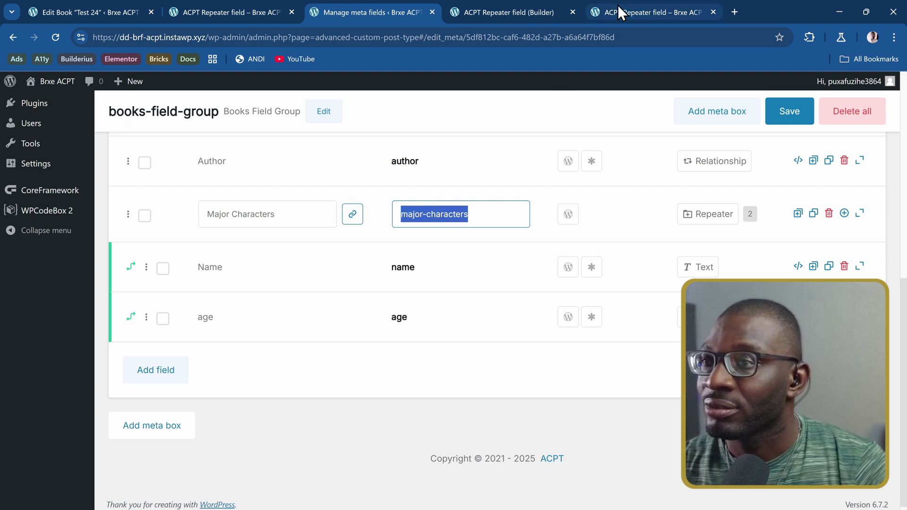
{"action": "left_click", "coordinate": [515, 4]}
{"action": "key", "text": "ctrl+v"}
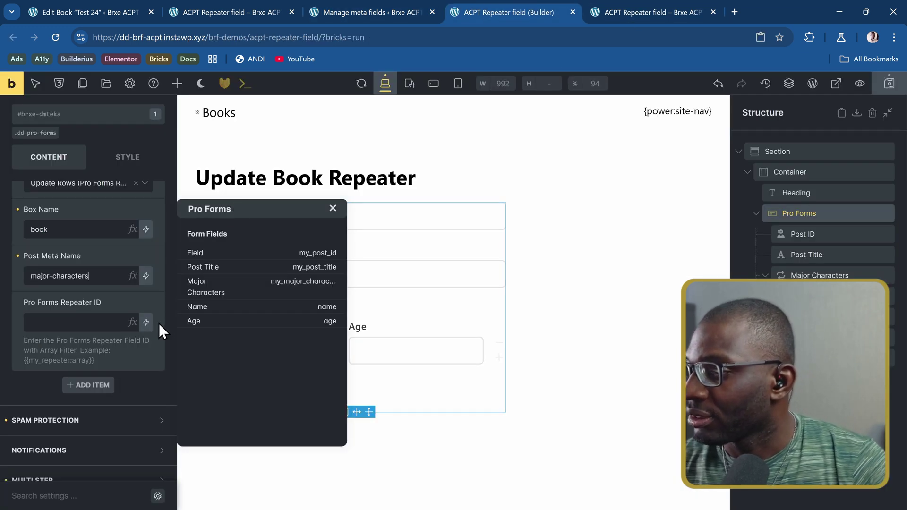
Step: Set the item's Pro Forms Repeater ID to the Major Characters form field with the array filter, {{my_major_characters:array}}
{"action": "left_click", "coordinate": [132, 323]}
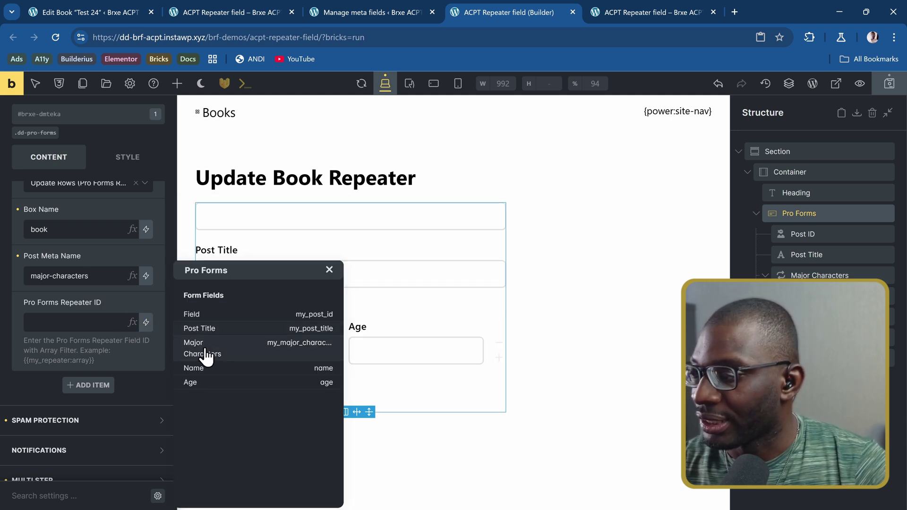
{"action": "left_click", "coordinate": [232, 355]}
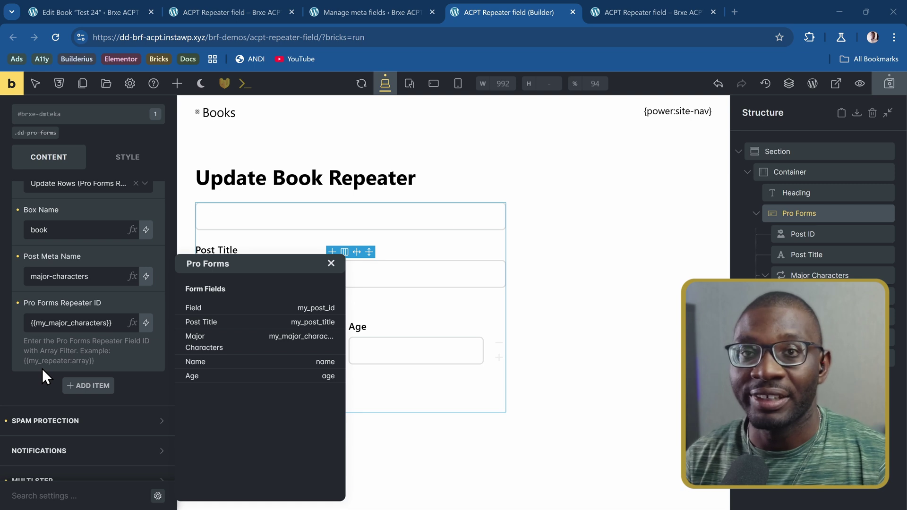
{"action": "left_click", "coordinate": [104, 323]}
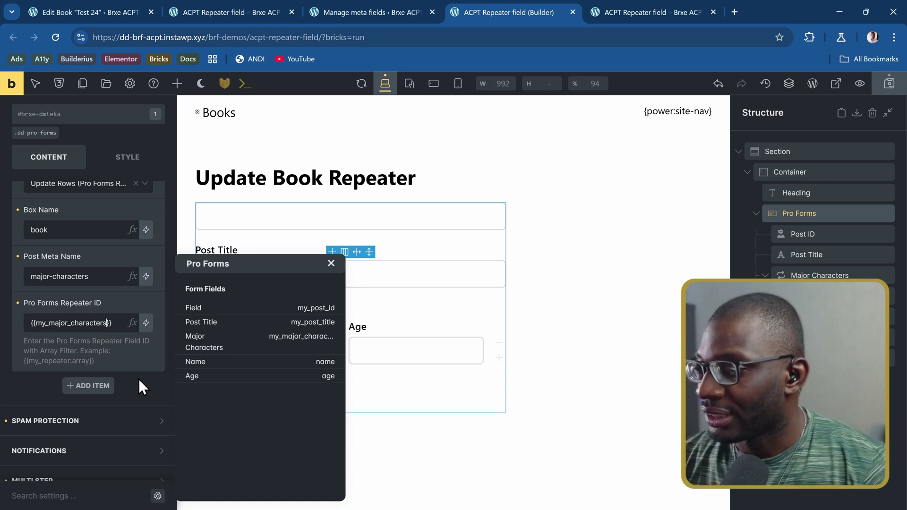
{"action": "type", "text": ":array"}
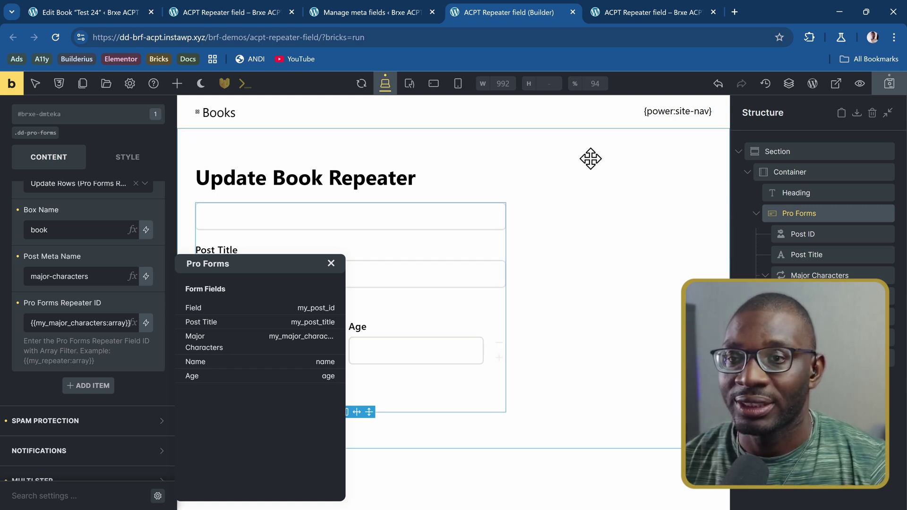
Step: Save the page and open it on the front end with the URL parameter id=139
{"action": "left_click", "coordinate": [879, 89]}
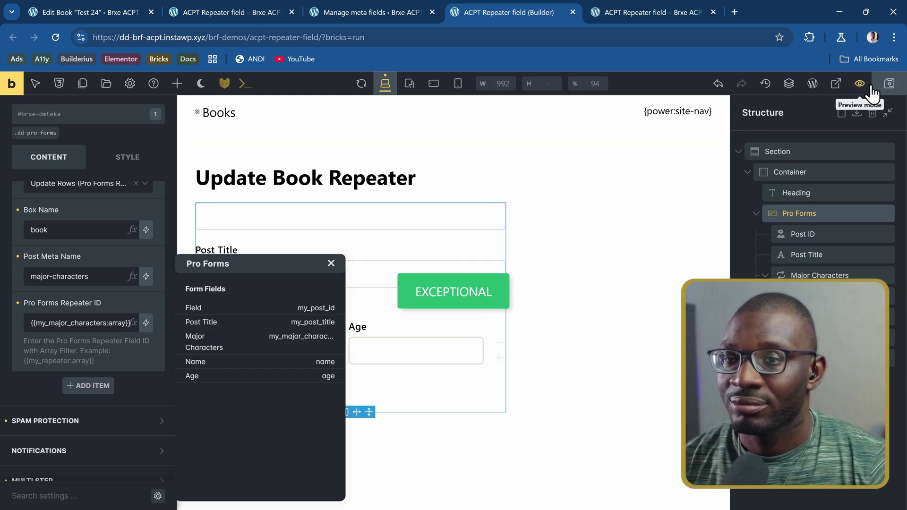
{"action": "left_click", "coordinate": [830, 84]}
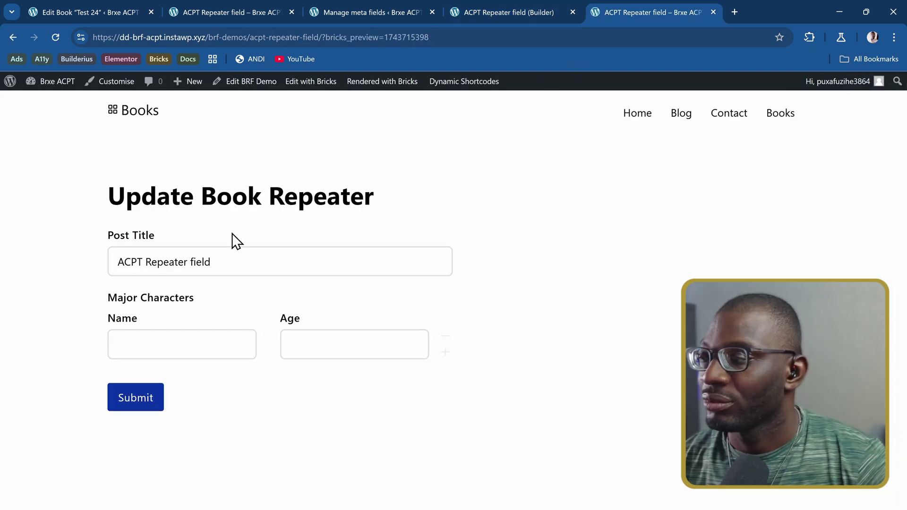
{"action": "left_click_drag", "start_coordinate": [469, 40], "coordinate": [325, 66]}
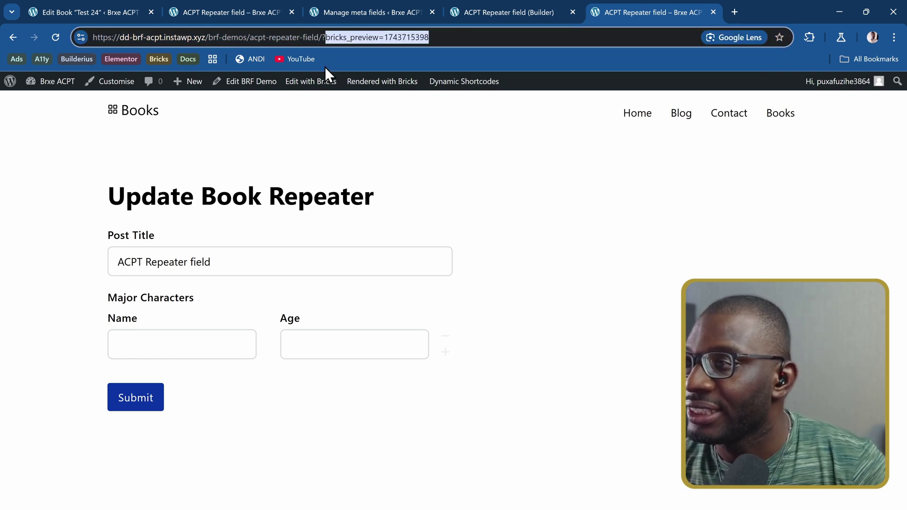
{"action": "type", "text": "id"}
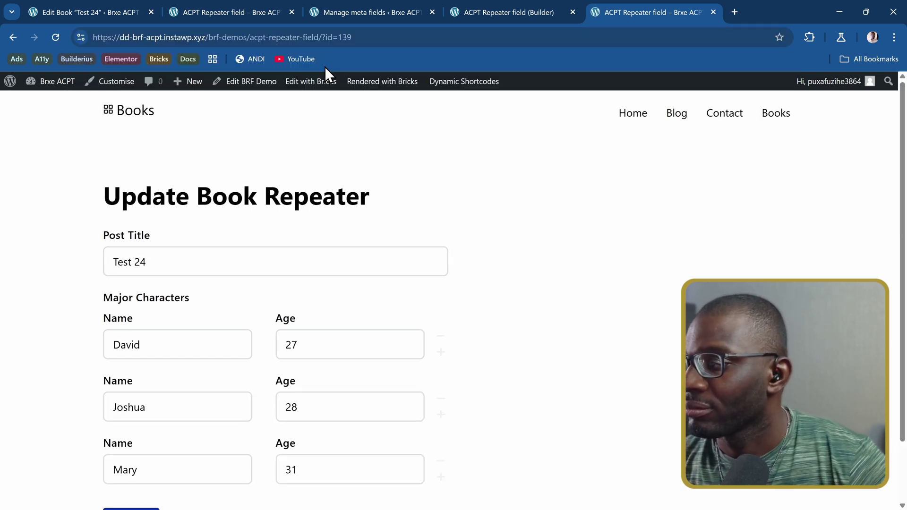
Step: Replace the names of the first two major characters in the form and set their ages to 24 and 23
{"action": "scroll", "coordinate": [213, 259], "scroll_direction": "down", "scroll_amount": 2}
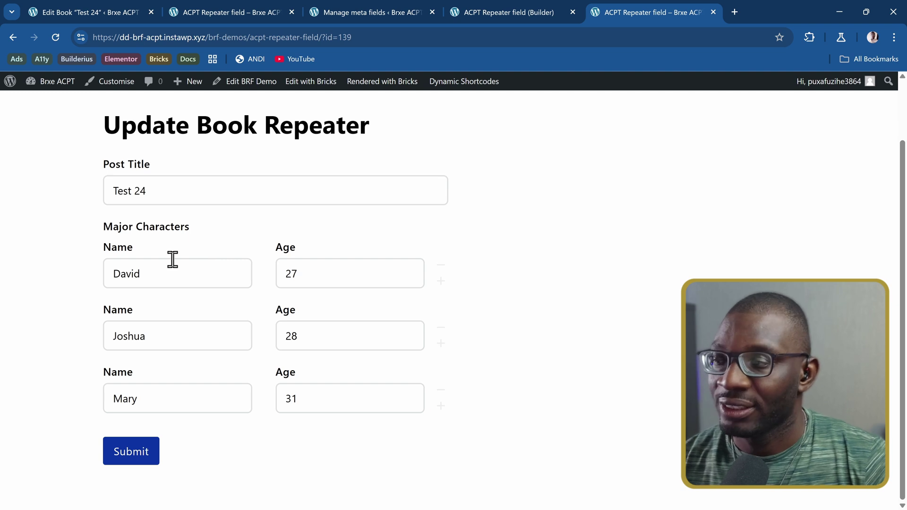
{"action": "double_click", "coordinate": [175, 285]}
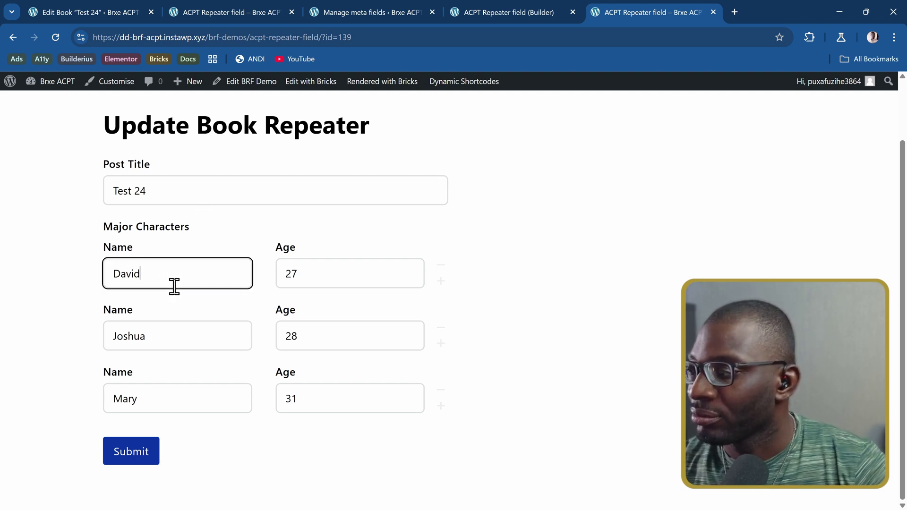
{"action": "type", "text": "Nick"}
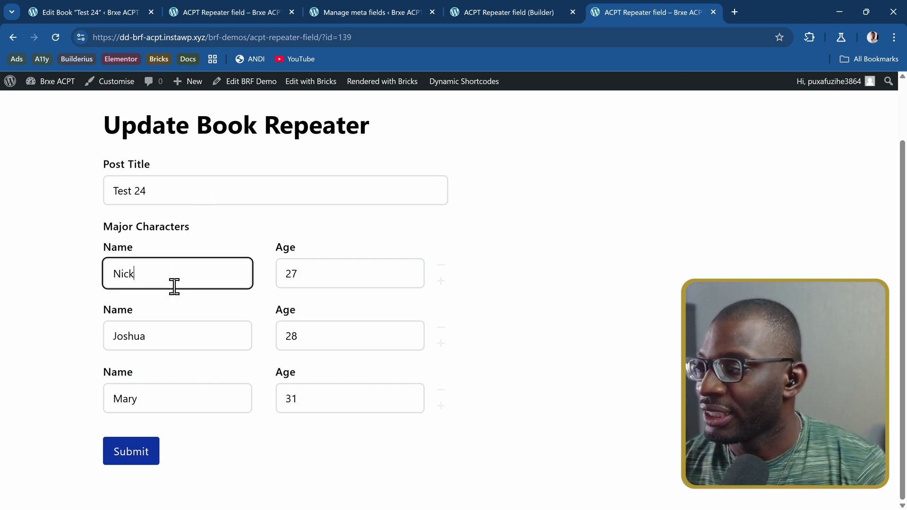
{"action": "key", "text": "Tab"}
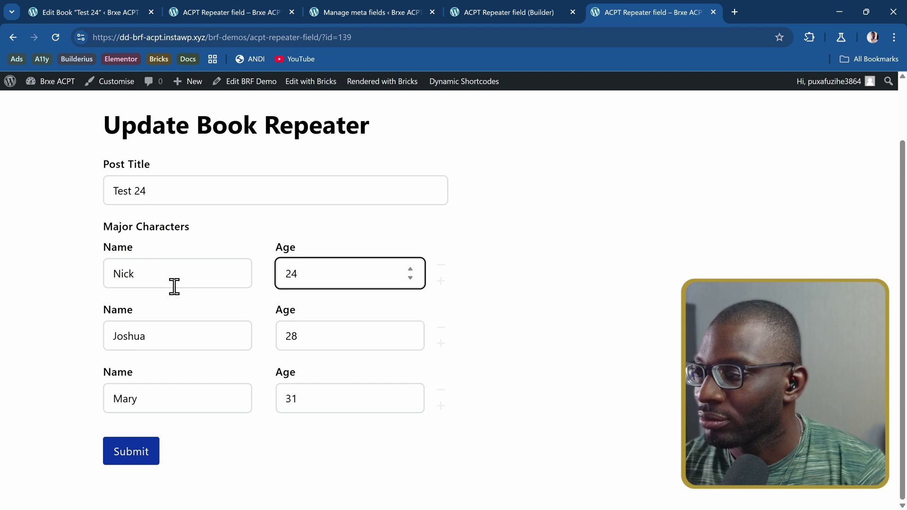
{"action": "key", "text": "Tab"}
{"action": "key", "text": "Tab"}
{"action": "key", "text": "Tab"}
{"action": "type", "text": "N"}
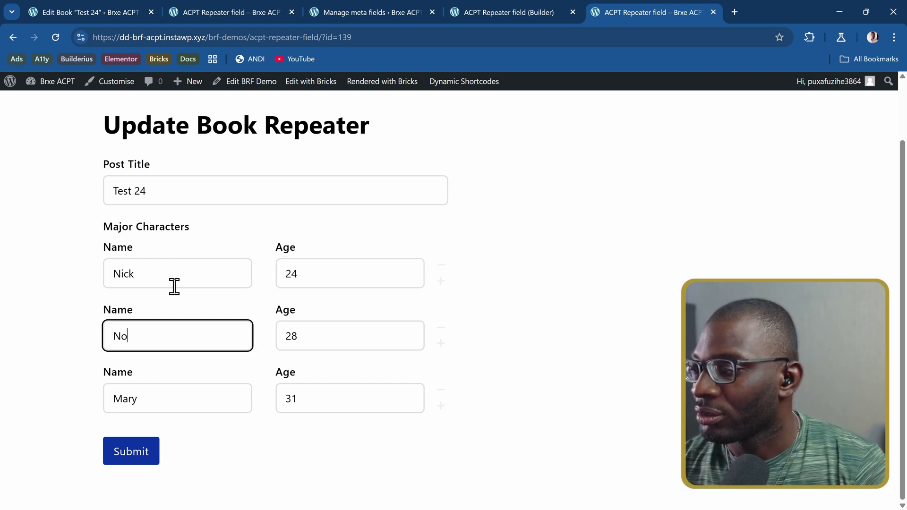
{"action": "key", "text": "Tab"}
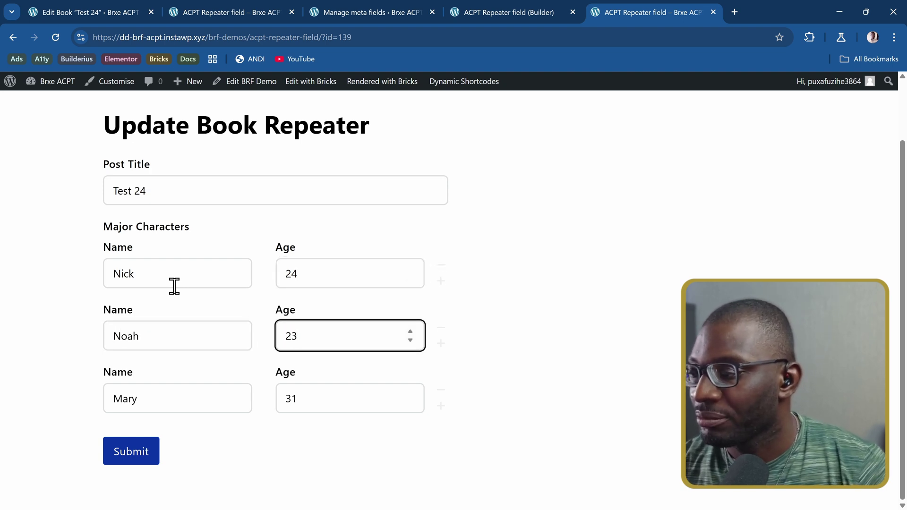
Step: Remove the third major character row, submit the form and reload the page to check the saved entries
{"action": "left_click", "coordinate": [441, 392]}
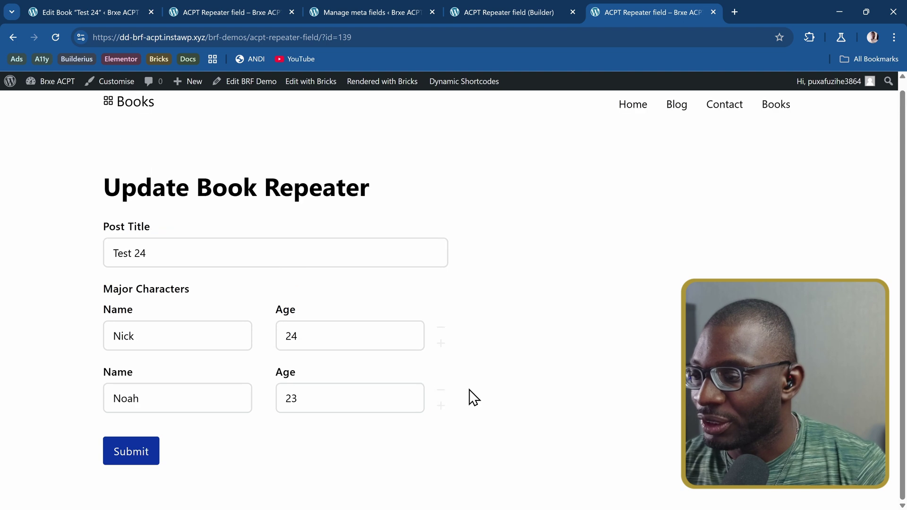
{"action": "left_click", "coordinate": [146, 454]}
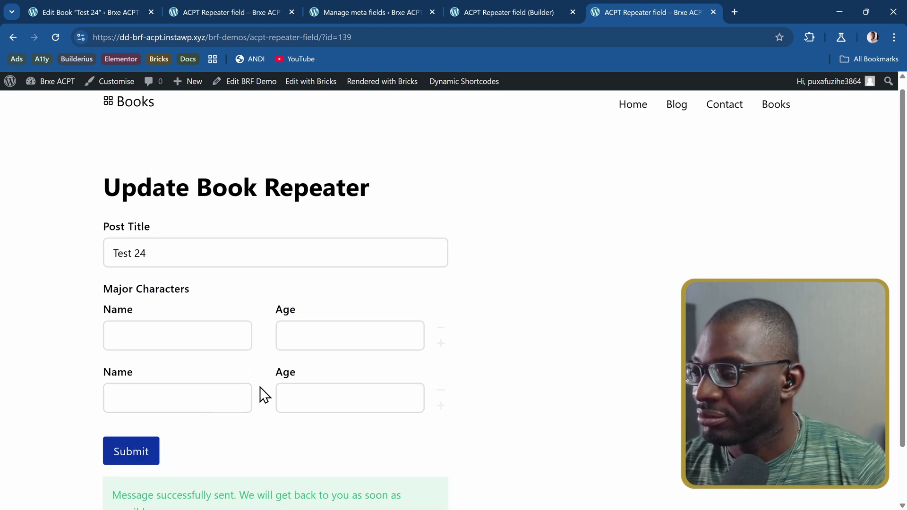
{"action": "left_click", "coordinate": [56, 37]}
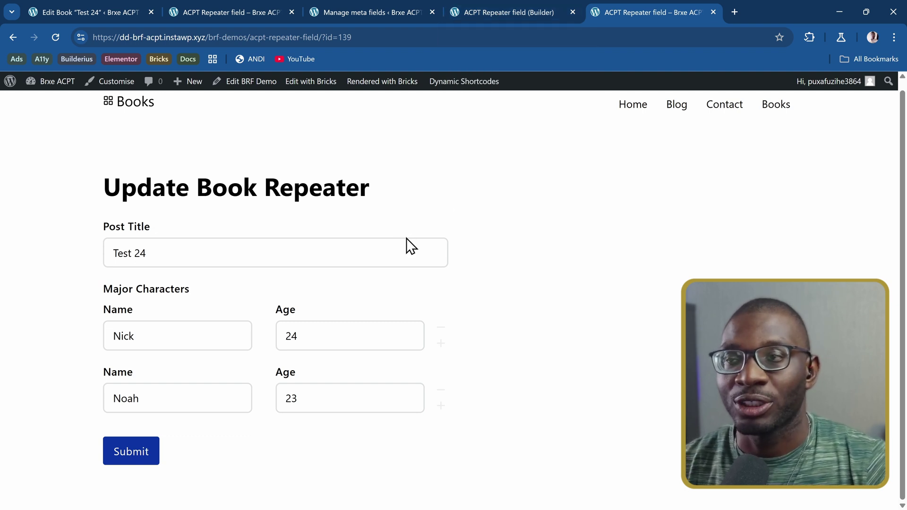
Step: Add the Page Reload action after successful submission of the Pro Forms form, save the page and return to the front-end form
{"action": "left_click", "coordinate": [510, 12]}
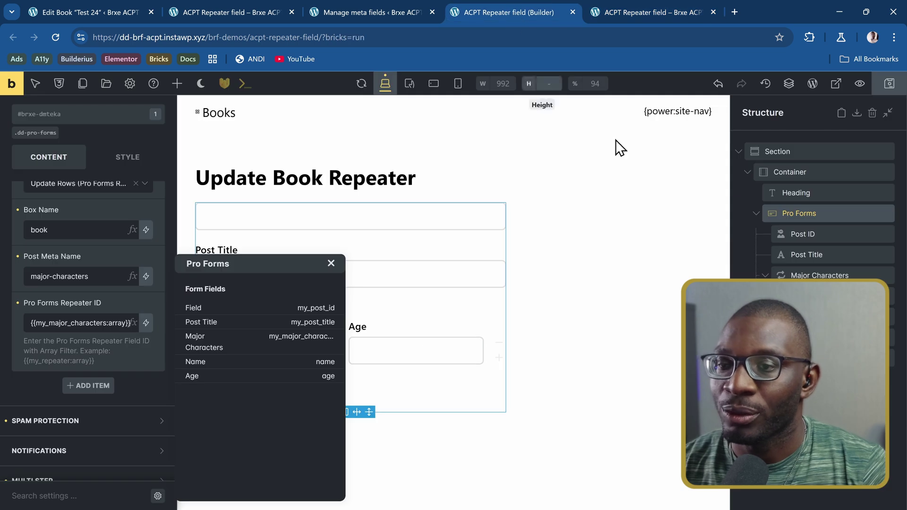
{"action": "scroll", "coordinate": [24, 267], "scroll_direction": "up", "scroll_amount": 10}
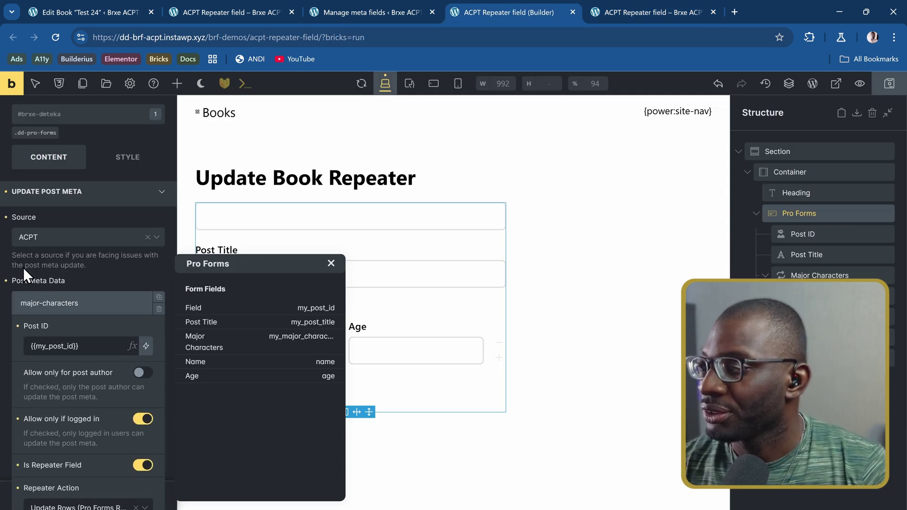
{"action": "left_click", "coordinate": [71, 340]}
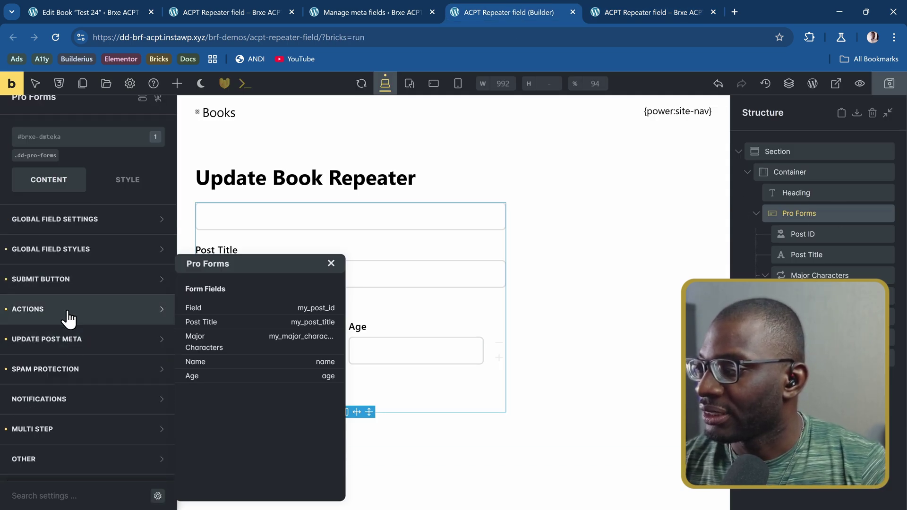
{"action": "left_click", "coordinate": [67, 316]}
{"action": "scroll", "coordinate": [81, 399], "scroll_direction": "down", "scroll_amount": 5}
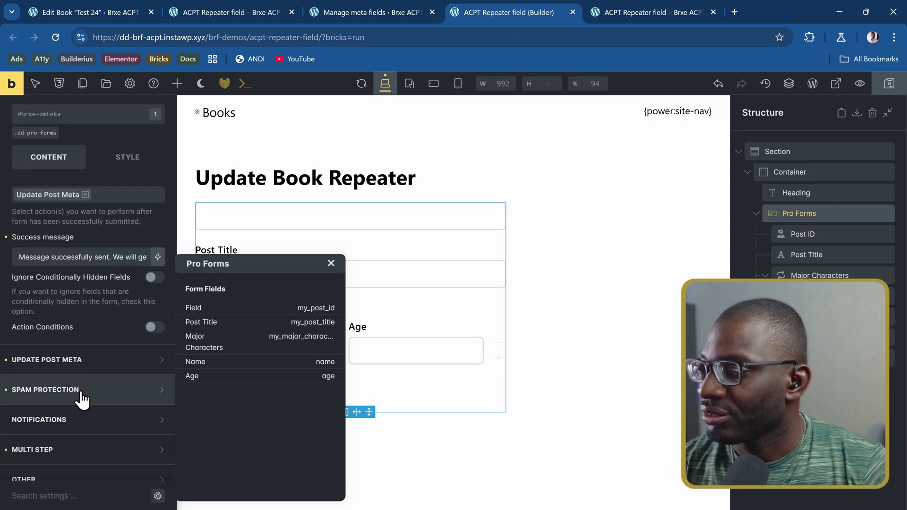
{"action": "scroll", "coordinate": [107, 267], "scroll_direction": "up", "scroll_amount": 1}
{"action": "left_click", "coordinate": [110, 260]}
{"action": "type", "text": "relo"}
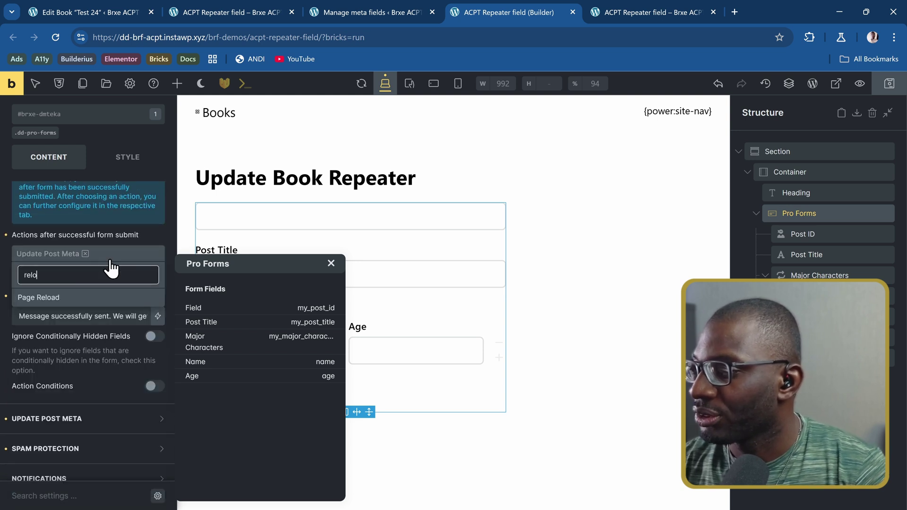
{"action": "left_click", "coordinate": [53, 299]}
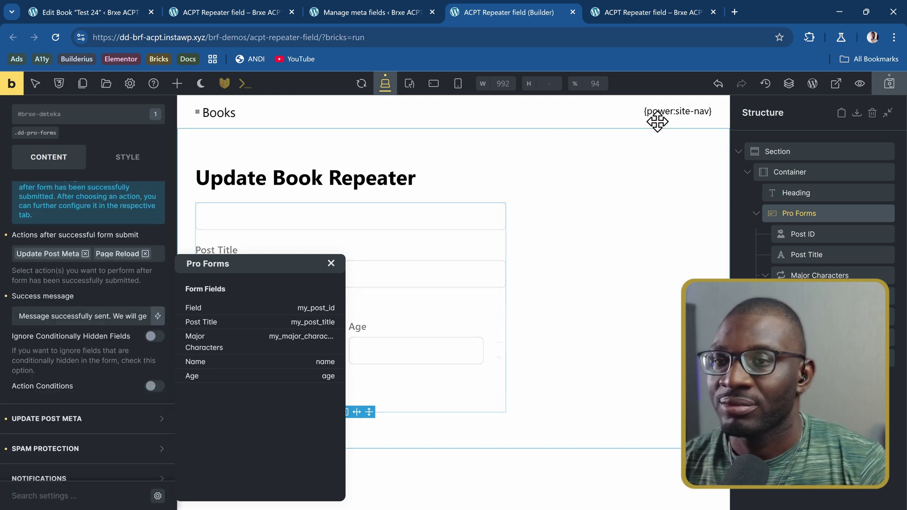
{"action": "left_click", "coordinate": [889, 83]}
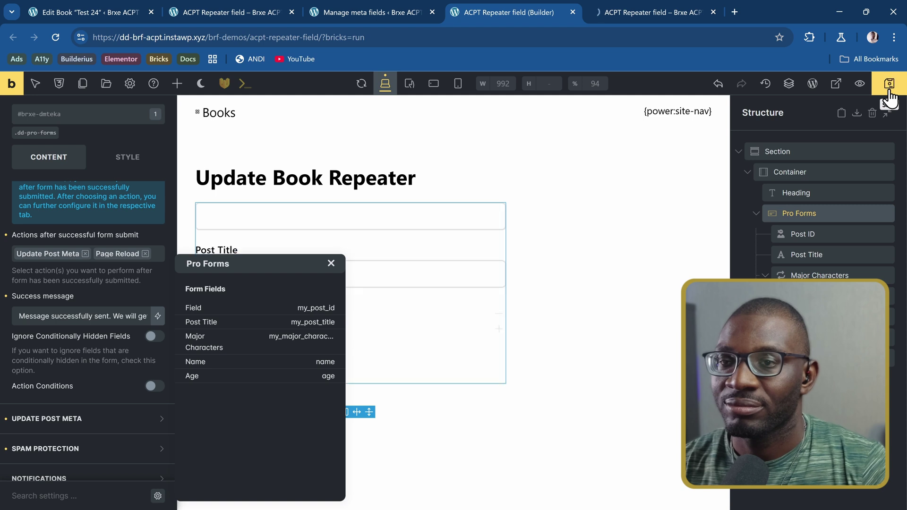
{"action": "left_click", "coordinate": [637, 9]}
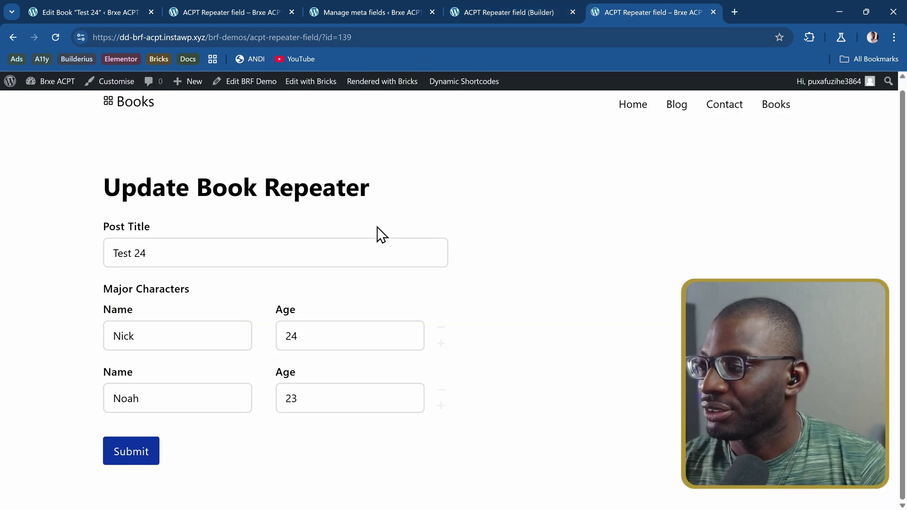
{"action": "left_click", "coordinate": [183, 338]}
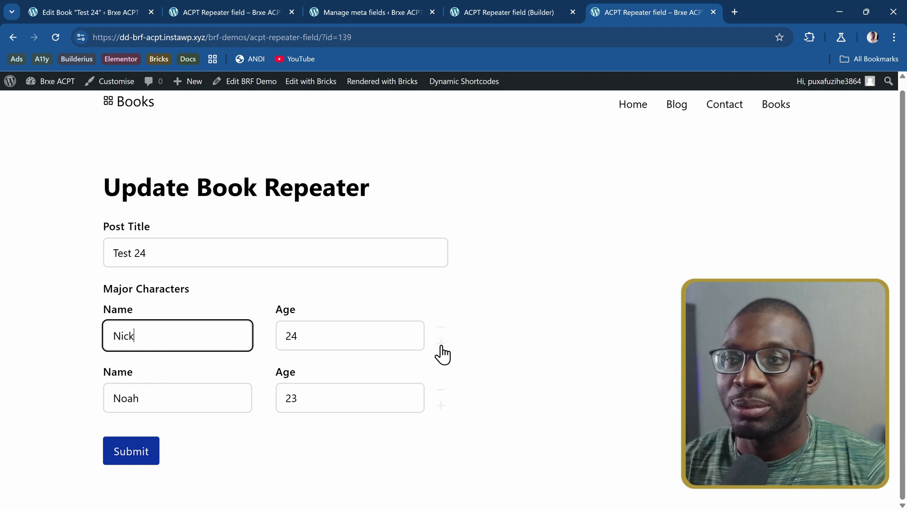
Step: Set the plus and minus button colours of the Major Characters repeater to black and save the page in the builder
{"action": "left_click", "coordinate": [486, 13]}
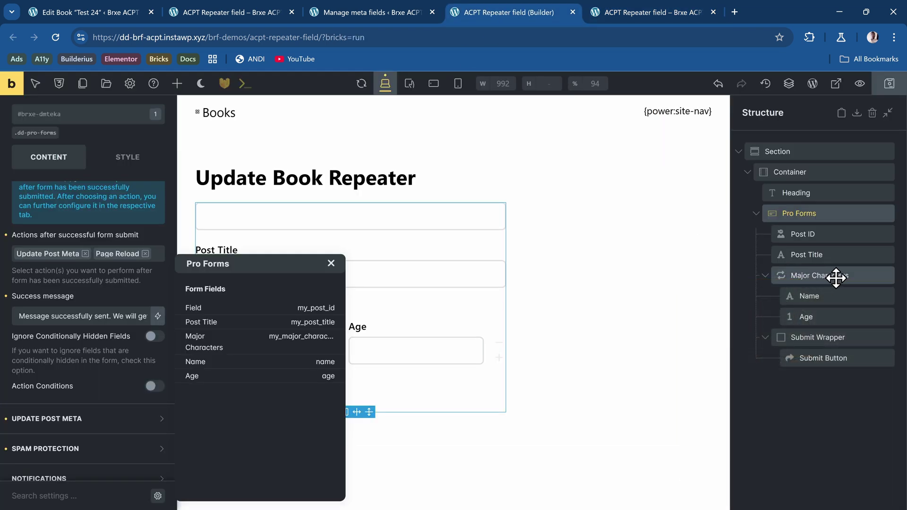
{"action": "left_click", "coordinate": [837, 277]}
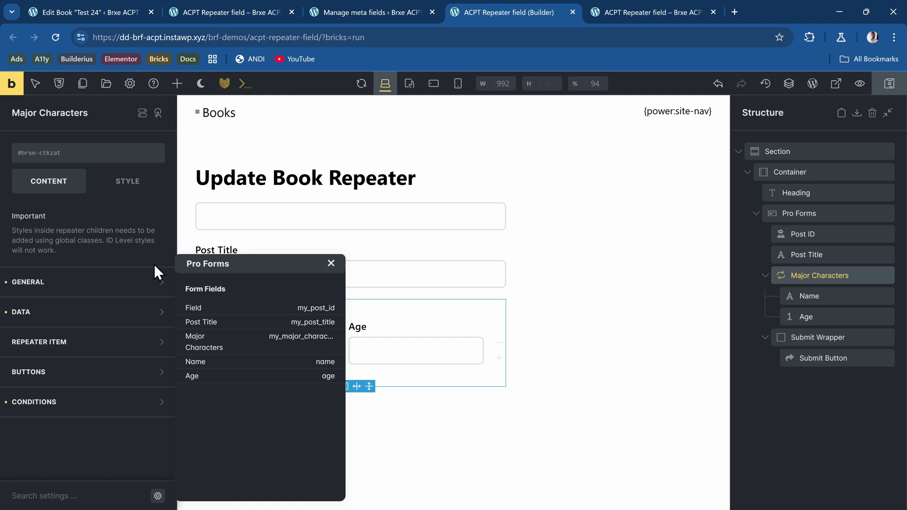
{"action": "left_click", "coordinate": [66, 375]}
{"action": "scroll", "coordinate": [101, 345], "scroll_direction": "down", "scroll_amount": 1}
{"action": "left_click", "coordinate": [148, 373]}
{"action": "scroll", "coordinate": [142, 338], "scroll_direction": "down", "scroll_amount": 10}
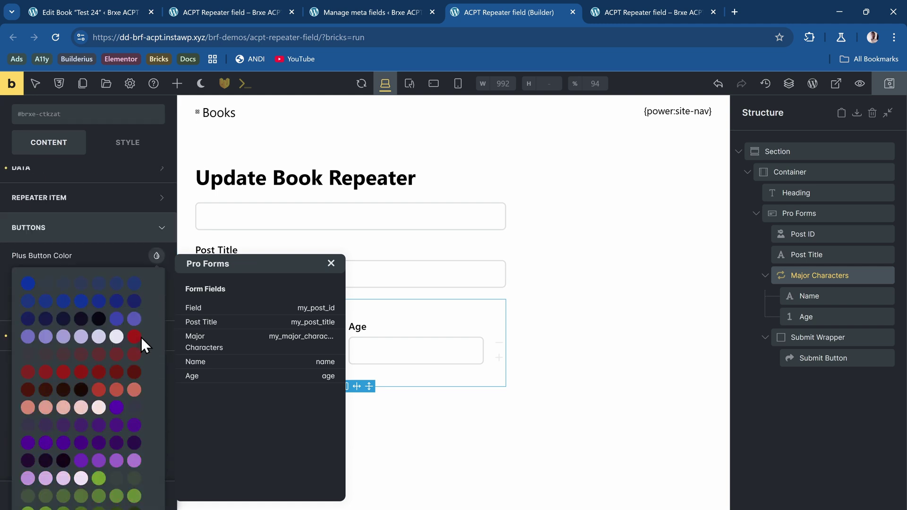
{"action": "left_click", "coordinate": [134, 372]}
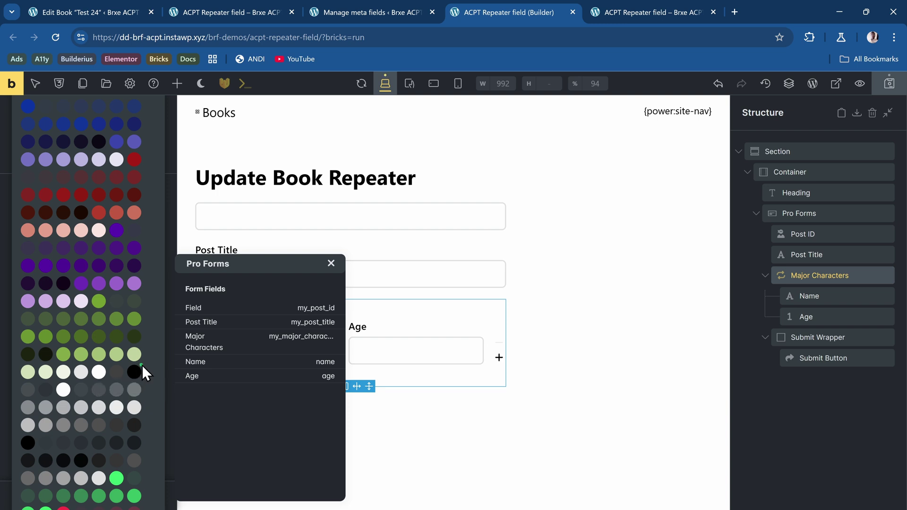
{"action": "scroll", "coordinate": [142, 364], "scroll_direction": "up", "scroll_amount": 8}
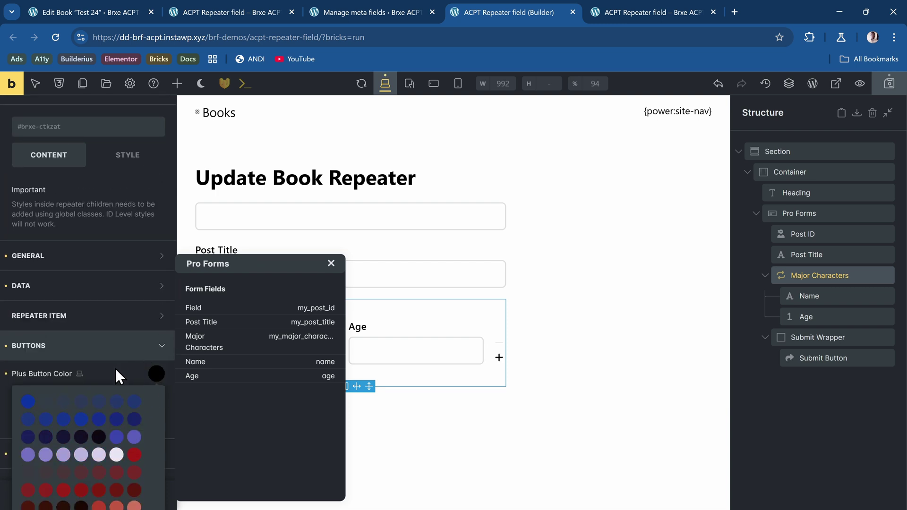
{"action": "left_click", "coordinate": [157, 396]}
{"action": "scroll", "coordinate": [152, 383], "scroll_direction": "down", "scroll_amount": 7}
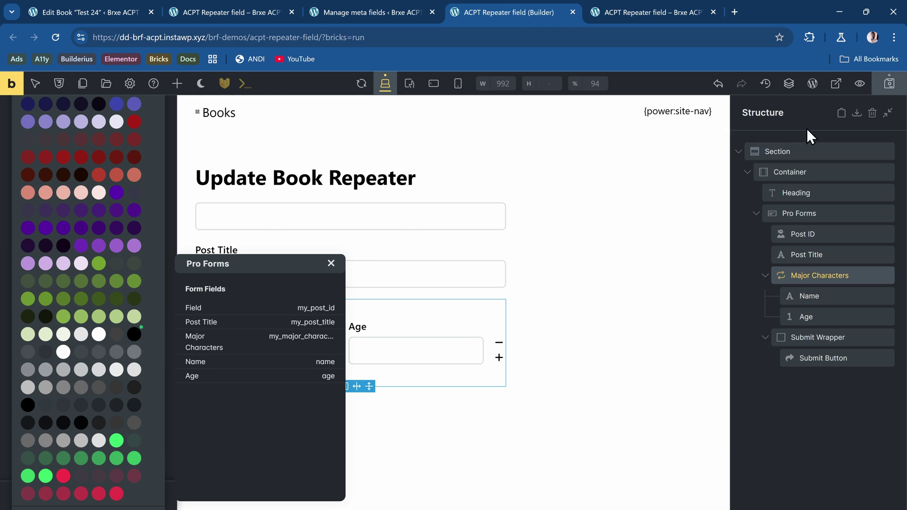
{"action": "left_click", "coordinate": [887, 90]}
Step: Add a third major character row in the front-end form, filling in a name and the age 31
{"action": "left_click", "coordinate": [652, 12]}
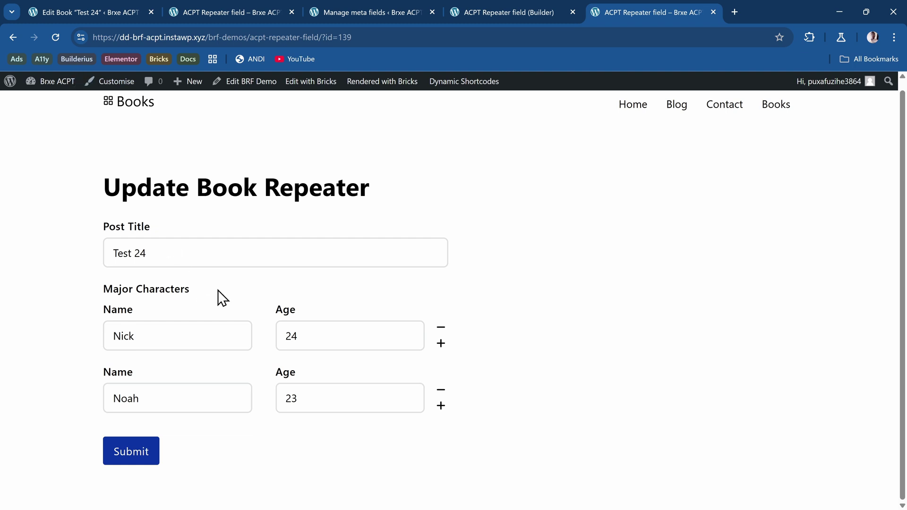
{"action": "left_click", "coordinate": [215, 256]}
{"action": "key", "text": "Tab"}
{"action": "key", "text": "Tab"}
{"action": "key", "text": "Tab"}
{"action": "key", "text": "Tab"}
{"action": "key", "text": "Tab"}
{"action": "key", "text": "Tab"}
{"action": "key", "text": "Tab"}
{"action": "key", "text": "Tab"}
{"action": "key", "text": "Return"}
{"action": "key", "text": "Tab"}
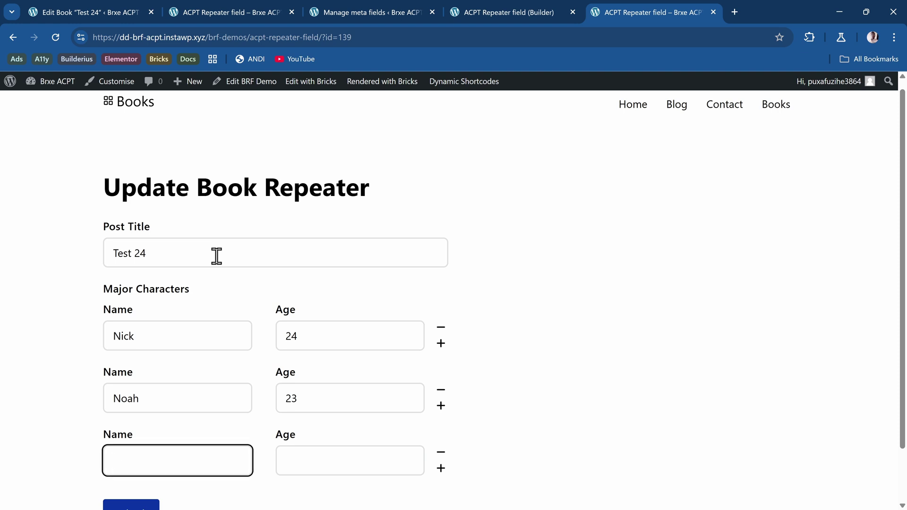
{"action": "key", "text": "Tab"}
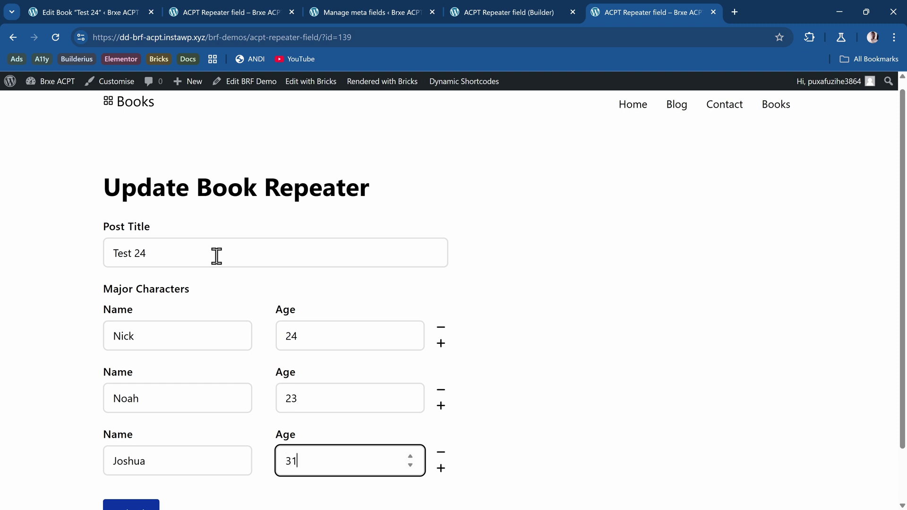
Step: Submit the front-end form with the added major character
{"action": "key", "text": "Tab"}
{"action": "key", "text": "Tab"}
{"action": "key", "text": "Tab"}
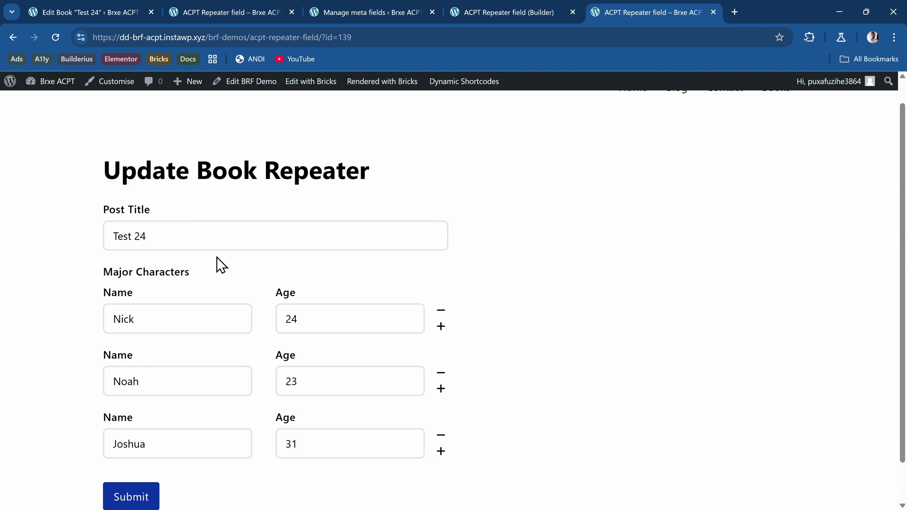
{"action": "key", "text": "Return"}
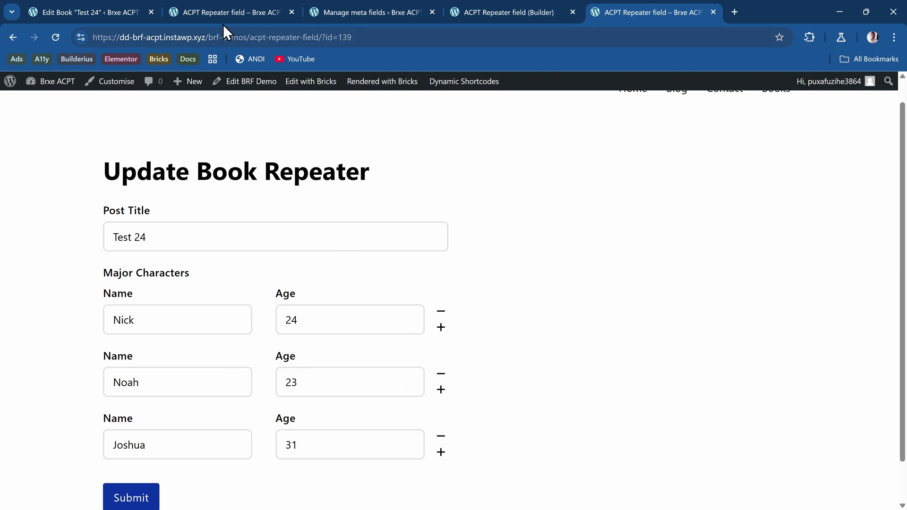
Step: Reload the Test 24 book in the WordPress editor and check its Major Characters entries
{"action": "left_click", "coordinate": [105, 12]}
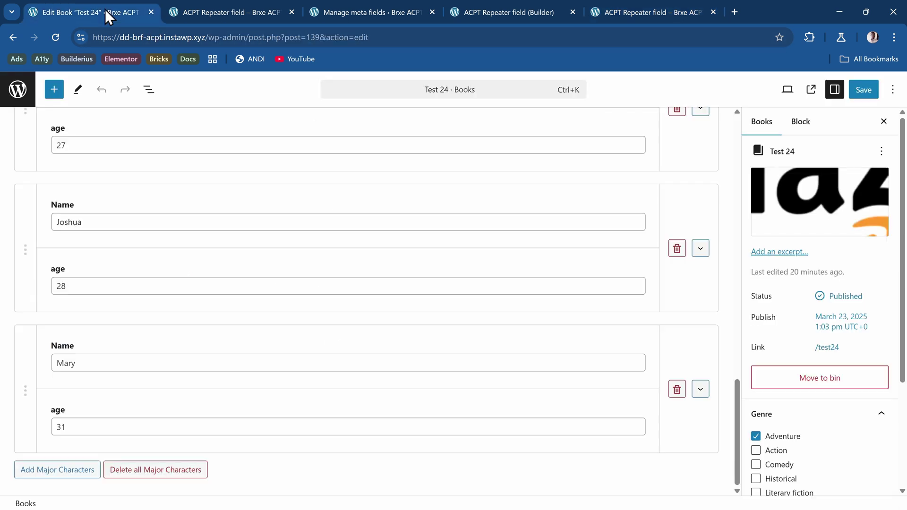
{"action": "left_click", "coordinate": [57, 37]}
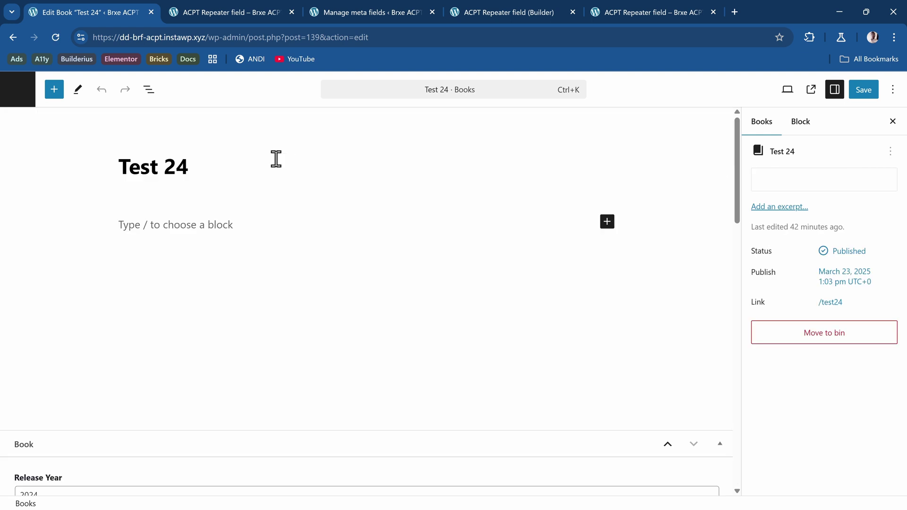
{"action": "scroll", "coordinate": [175, 166], "scroll_direction": "down", "scroll_amount": 15}
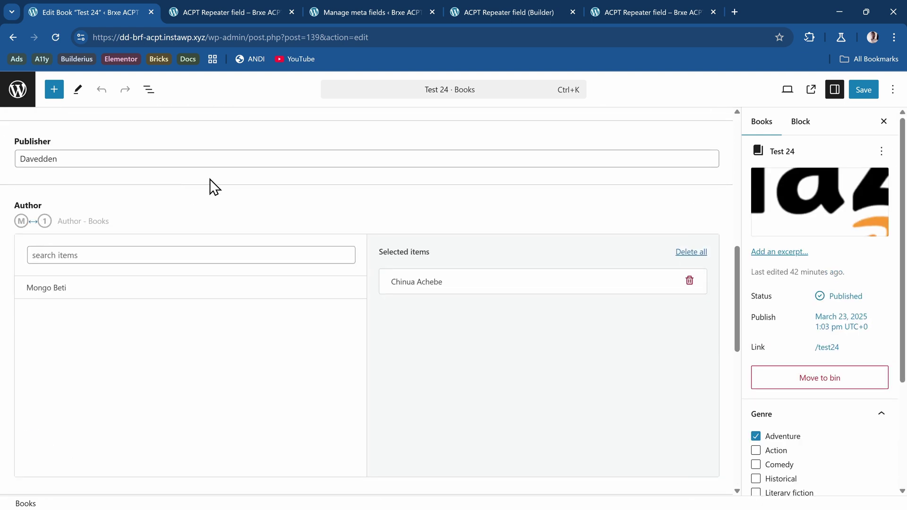
{"action": "scroll", "coordinate": [207, 188], "scroll_direction": "up", "scroll_amount": 1}
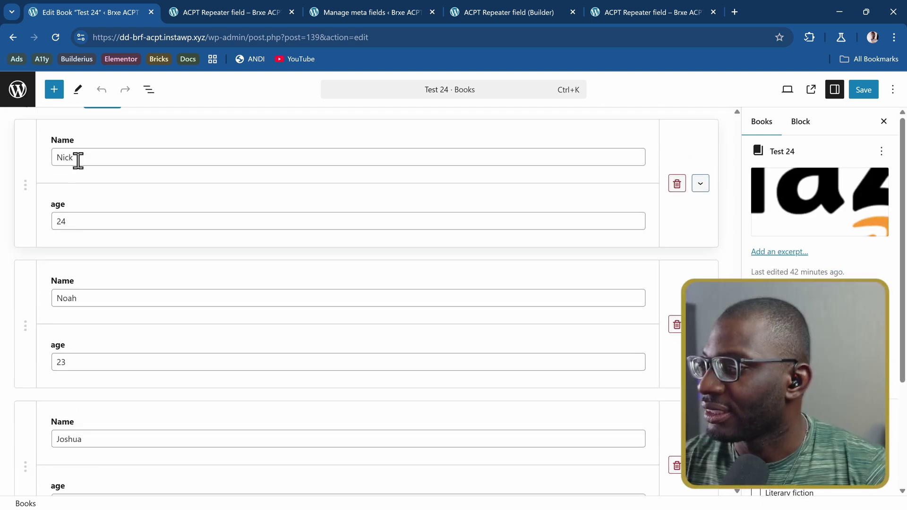
{"action": "scroll", "coordinate": [121, 260], "scroll_direction": "down", "scroll_amount": 1}
{"action": "scroll", "coordinate": [134, 308], "scroll_direction": "down", "scroll_amount": 1}
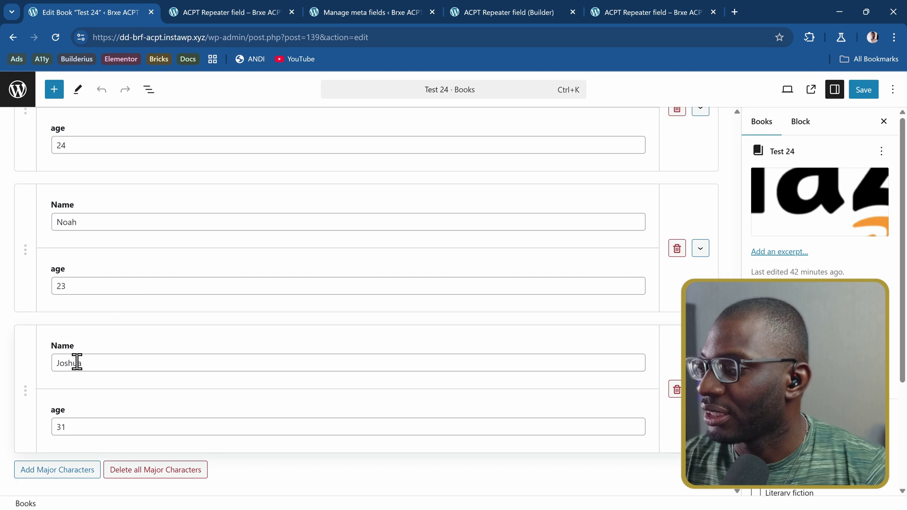